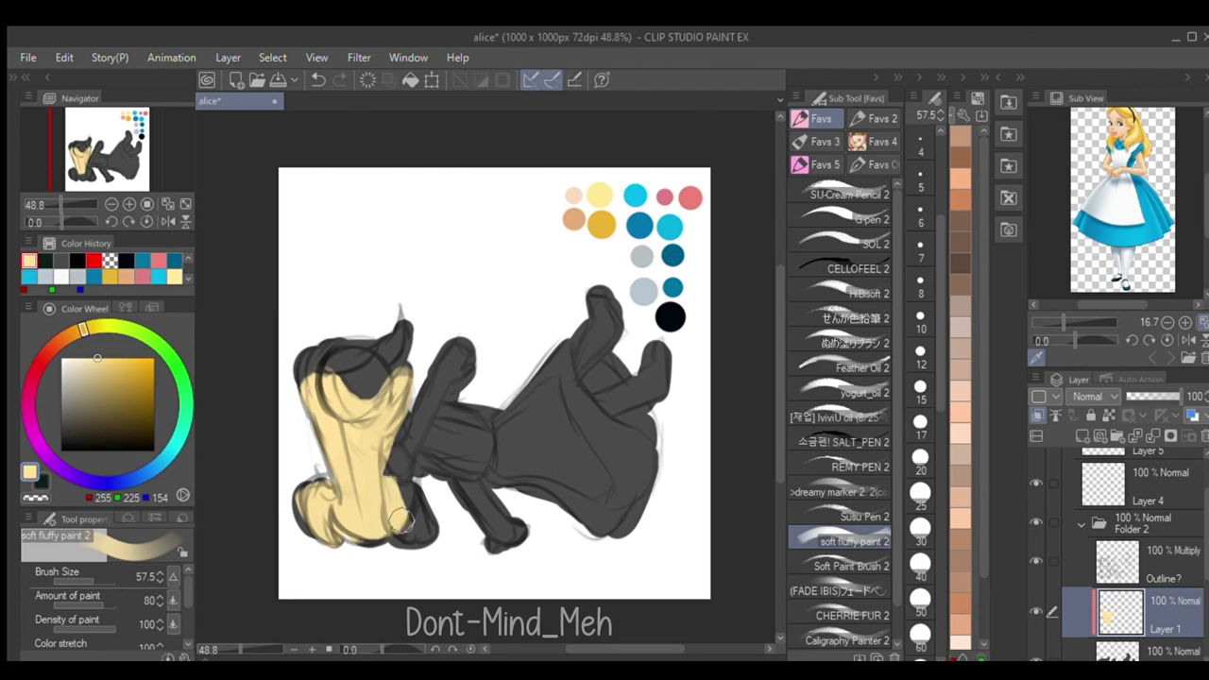
# - Paint the rest of the head, upturned strand and lower curls pale yellow on the clipped hair layer
pyautogui.moveTo(314, 333)
pyautogui.mouseDown()
pyautogui.moveTo(312, 376)
pyautogui.moveTo(401, 347)
pyautogui.moveTo(365, 380)
pyautogui.moveTo(381, 370)
pyautogui.mouseUp()
pyautogui.press('e')
pyautogui.press('b')
# - Unclip the hair layer and erase the yellow overspill around the hair's edges
pyautogui.click(1038, 416)
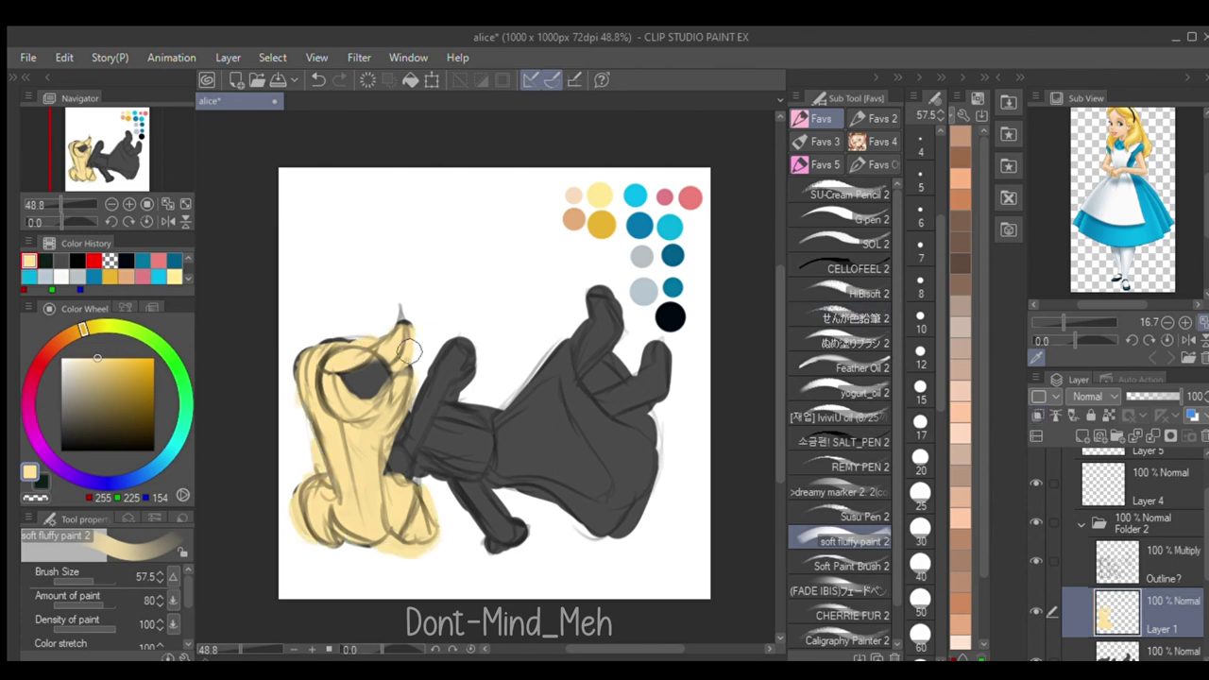
pyautogui.moveTo(319, 359); pyautogui.dragTo(343, 345)
pyautogui.press('e')
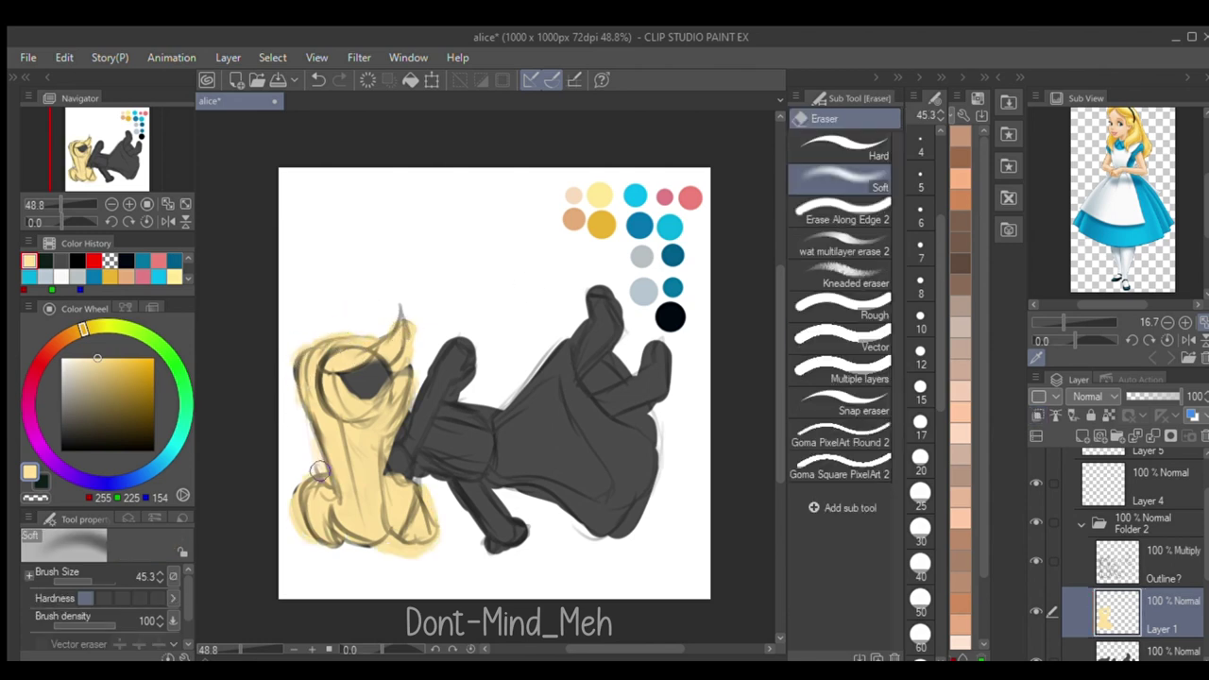
pyautogui.moveTo(438, 524); pyautogui.dragTo(422, 496)
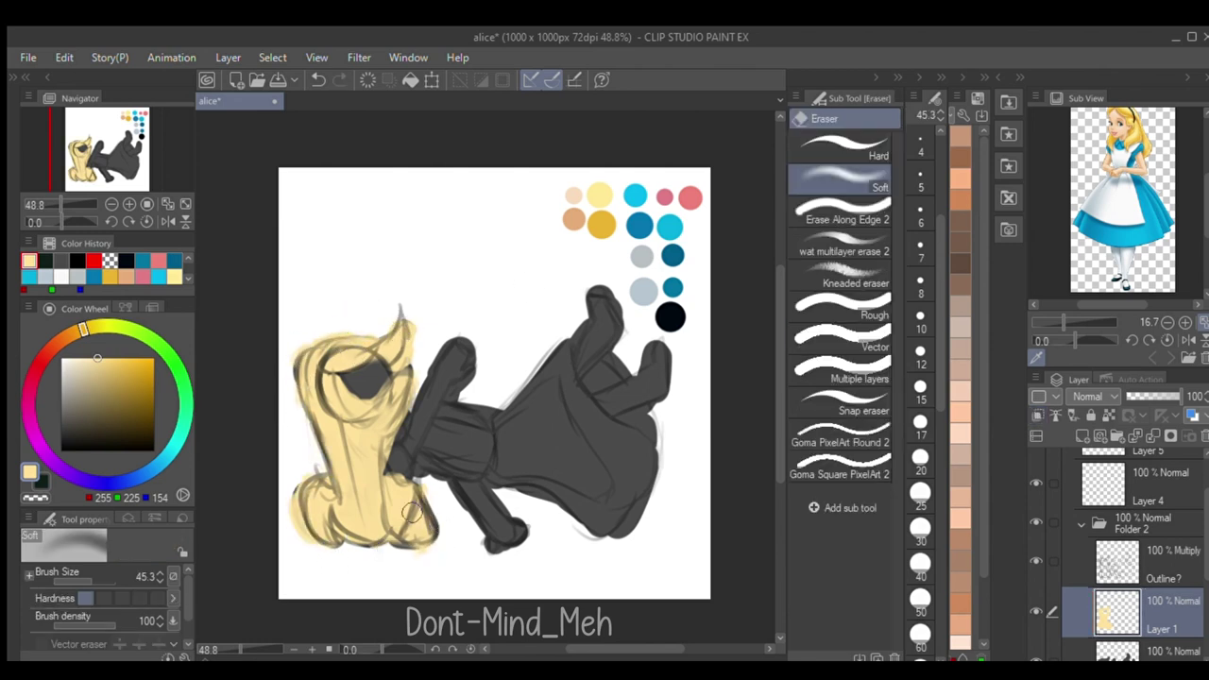
pyautogui.scroll(-2, 1124, 611)
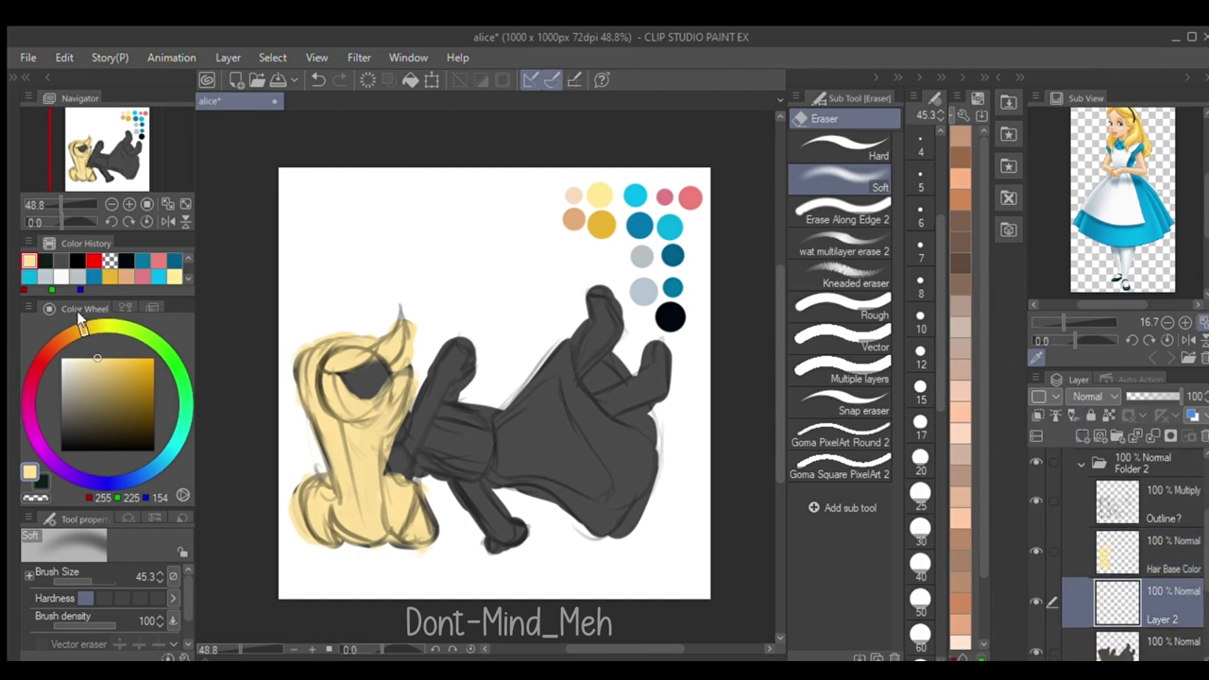
# - Paint the face and both arms with the light peach swatch from the palette
pyautogui.click(70, 334)
pyautogui.click(118, 359)
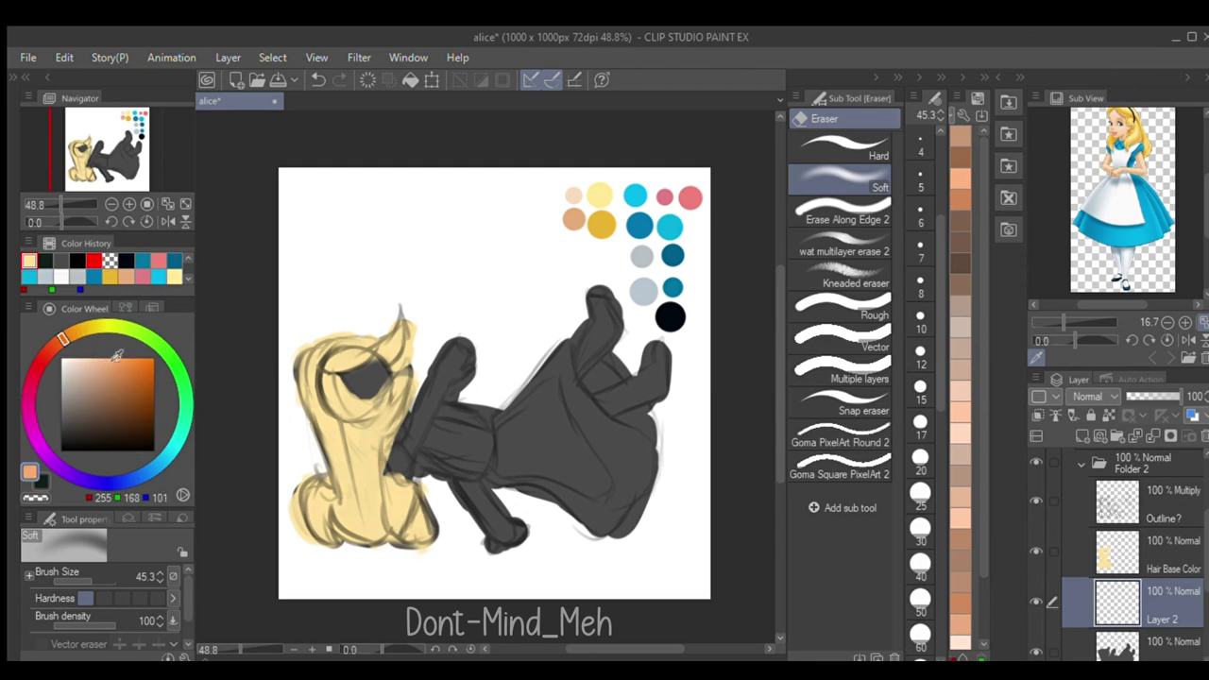
pyautogui.keyDown('alt'); pyautogui.click(577, 195); pyautogui.keyUp('alt')
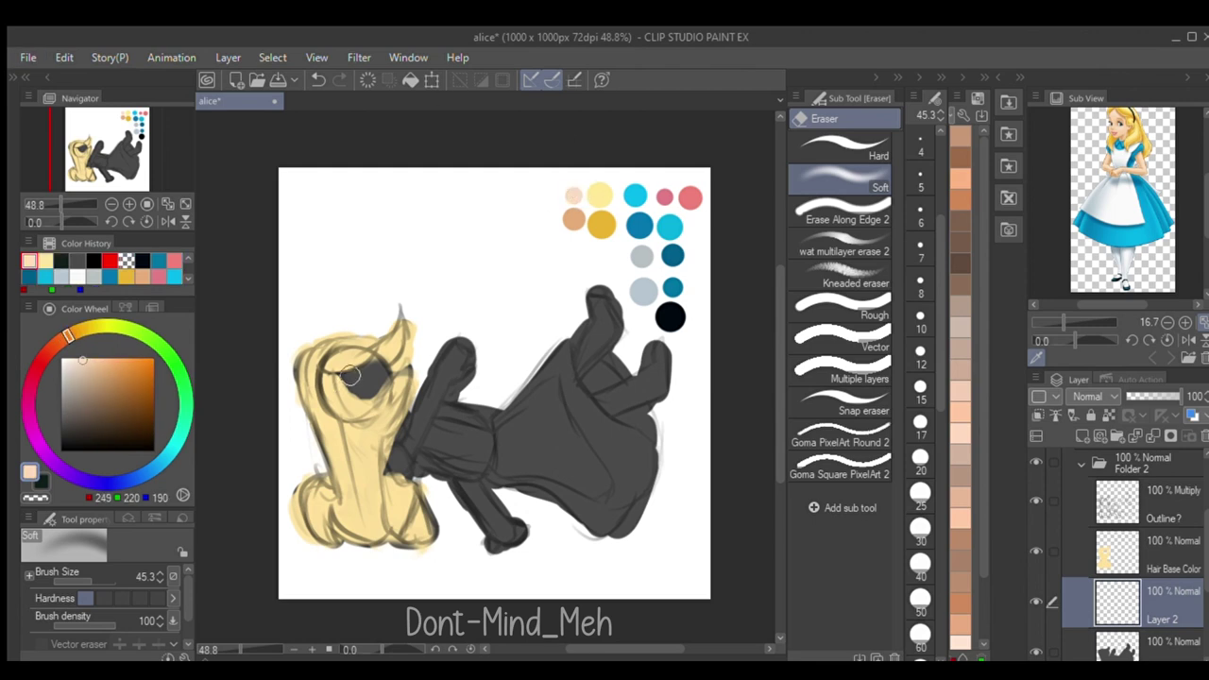
pyautogui.press('p')
pyautogui.moveTo(353, 374)
pyautogui.mouseDown()
pyautogui.moveTo(376, 375)
pyautogui.moveTo(366, 386)
pyautogui.mouseUp()
pyautogui.moveTo(456, 358); pyautogui.dragTo(406, 457)
pyautogui.moveTo(467, 488)
pyautogui.mouseDown()
pyautogui.moveTo(507, 526)
pyautogui.moveTo(462, 489)
pyautogui.mouseUp()
# - Unclip the skin layer and erase the peach overspill around the arms and hands
pyautogui.click(1037, 414)
pyautogui.hotkey('ctrl', 'z')
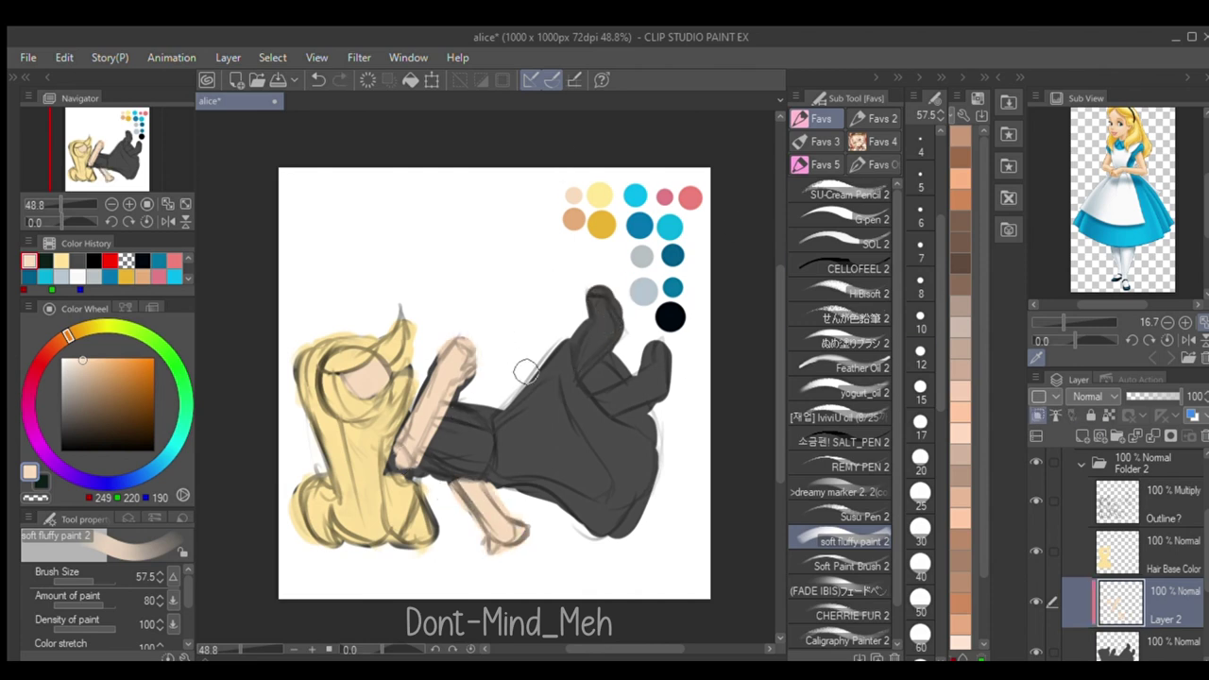
pyautogui.press('e')
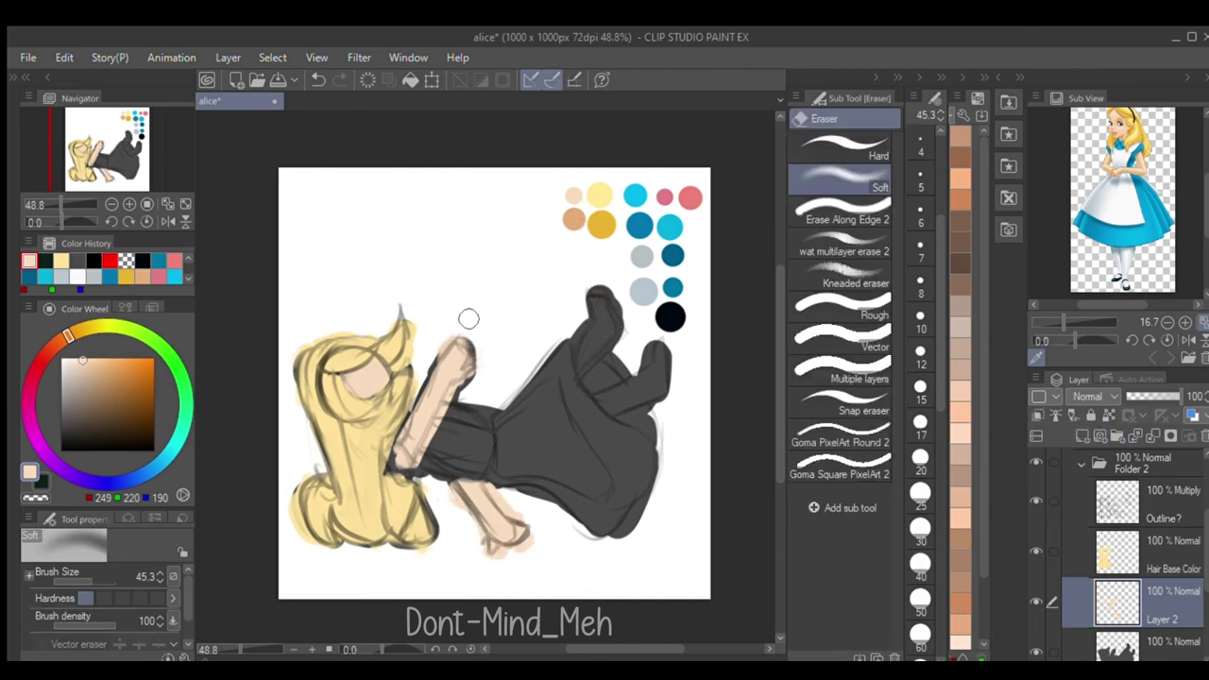
pyautogui.moveTo(477, 486); pyautogui.dragTo(515, 558)
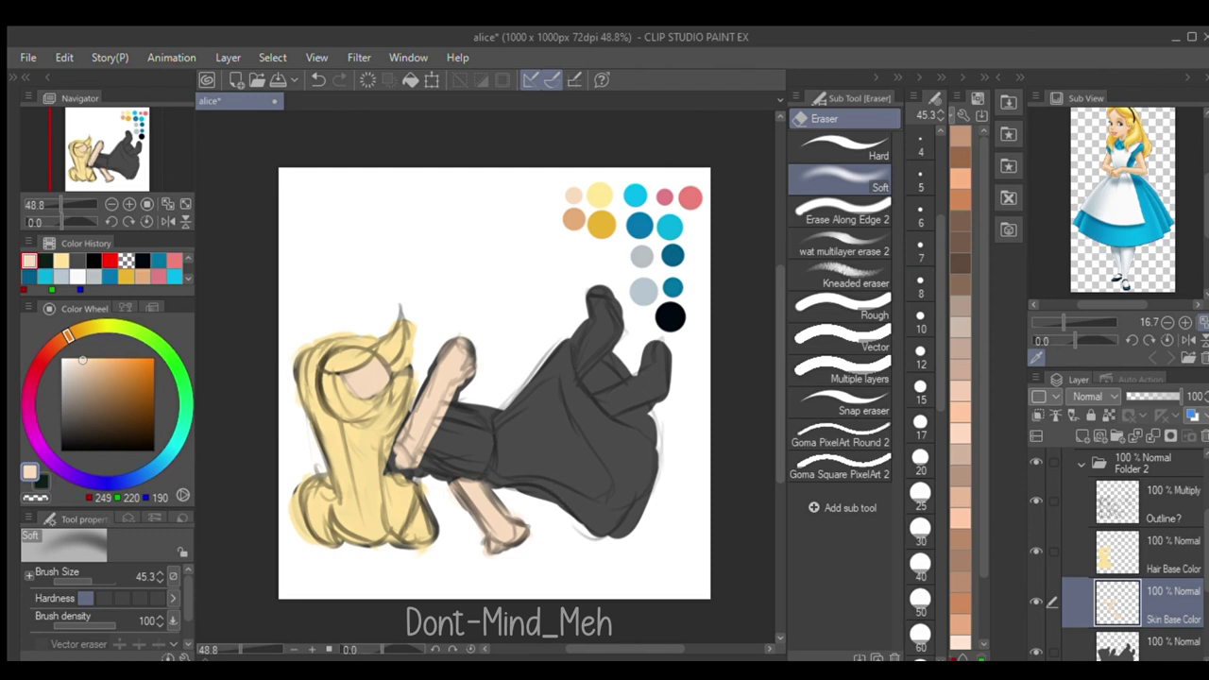
# - Paint the dress and sleeve with the bright blue palette swatch on a new clipped layer above Base Color
pyautogui.click(1082, 435)
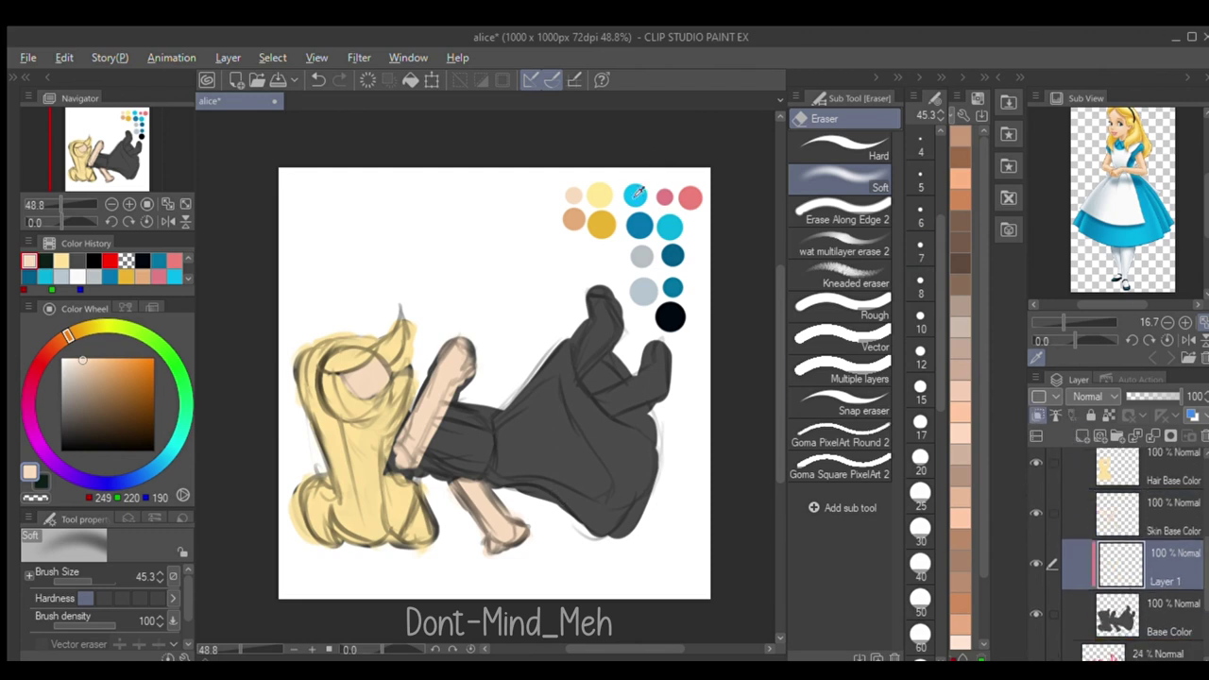
pyautogui.keyDown('alt'); pyautogui.click(636, 193); pyautogui.keyUp('alt')
pyautogui.press('b')
pyautogui.moveTo(573, 345)
pyautogui.mouseDown()
pyautogui.moveTo(632, 498)
pyautogui.moveTo(596, 531)
pyautogui.moveTo(556, 358)
pyautogui.moveTo(539, 366)
pyautogui.moveTo(548, 422)
pyautogui.moveTo(458, 410)
pyautogui.moveTo(426, 470)
pyautogui.moveTo(447, 443)
pyautogui.moveTo(468, 476)
pyautogui.moveTo(544, 506)
pyautogui.moveTo(440, 463)
pyautogui.moveTo(404, 464)
pyautogui.moveTo(433, 439)
pyautogui.moveTo(408, 458)
pyautogui.mouseUp()
pyautogui.click(1082, 525)
pyautogui.press('e')
pyautogui.click(1082, 559)
pyautogui.press('b')
pyautogui.moveTo(551, 393)
pyautogui.mouseDown()
pyautogui.moveTo(510, 368)
pyautogui.moveTo(558, 485)
pyautogui.mouseUp()
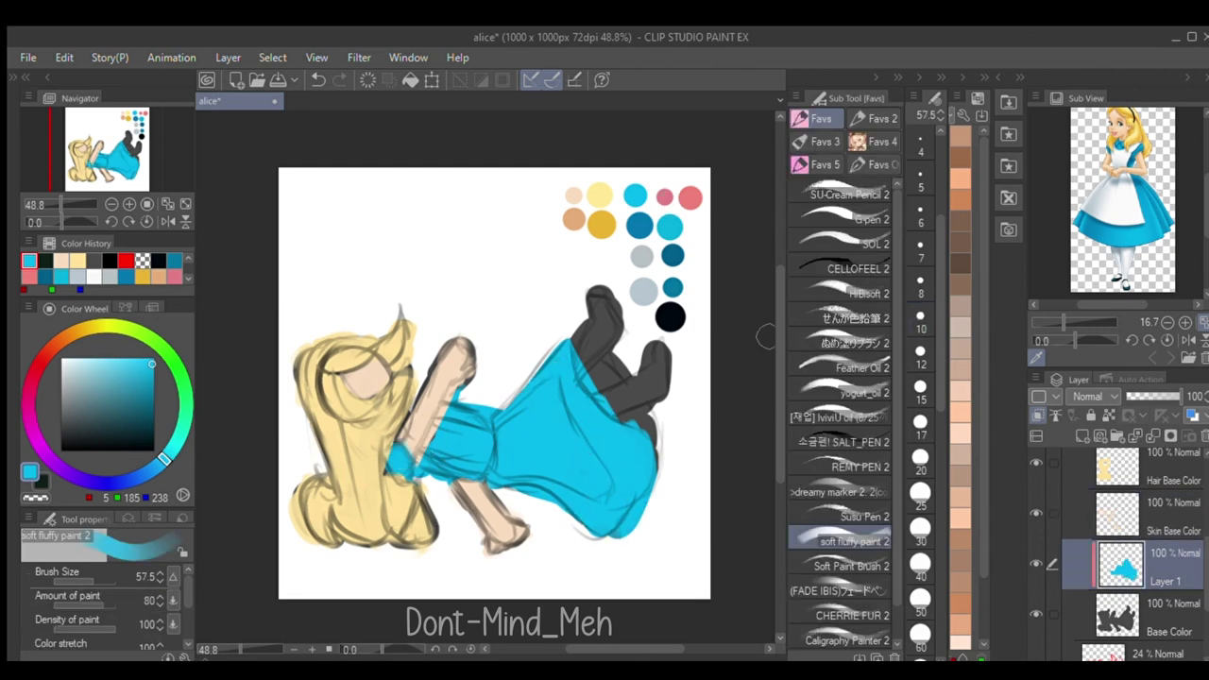
# - Unclip the clothes layer and erase the blue overspill above and below the skirt
pyautogui.click(1035, 415)
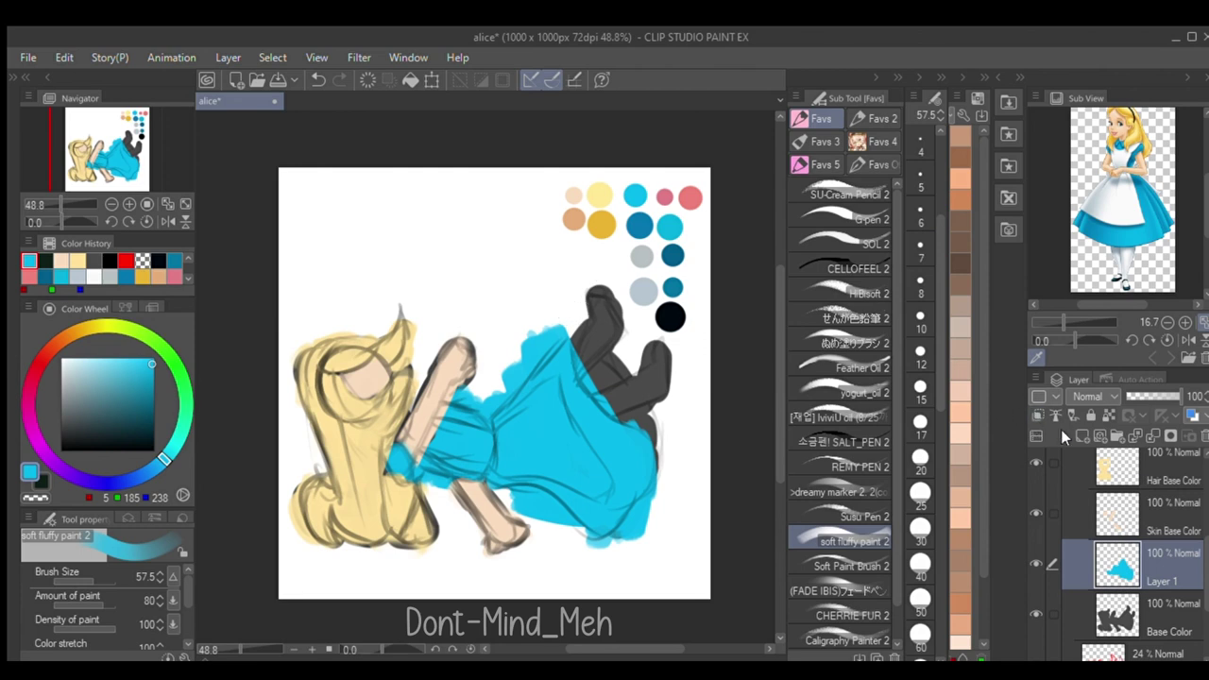
pyautogui.press('e')
pyautogui.moveTo(557, 326)
pyautogui.mouseDown()
pyautogui.moveTo(505, 359)
pyautogui.moveTo(486, 389)
pyautogui.moveTo(499, 359)
pyautogui.mouseUp()
pyautogui.moveTo(556, 524)
pyautogui.mouseDown()
pyautogui.moveTo(518, 498)
pyautogui.moveTo(613, 577)
pyautogui.mouseUp()
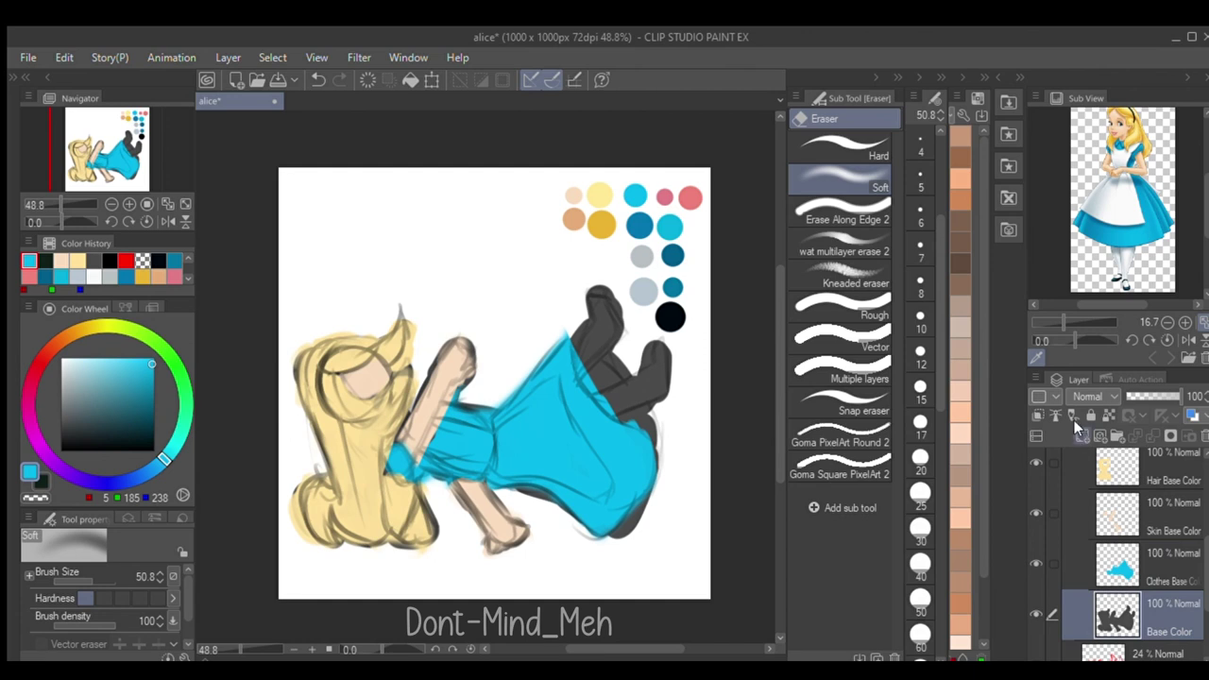
# - Add an empty layer below the clothes layer, and paint the skirt's underside between the legs blue on the clothes layer
pyautogui.click(1082, 435)
pyautogui.click(1126, 564)
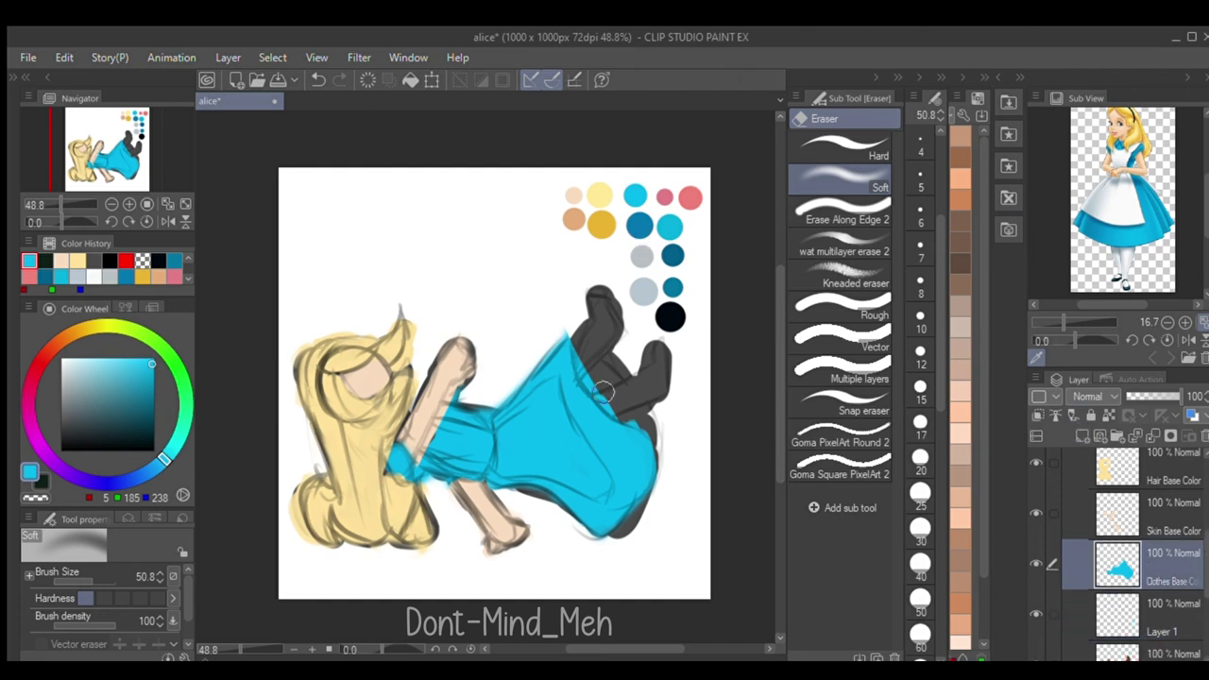
pyautogui.press('b')
pyautogui.moveTo(596, 389); pyautogui.dragTo(612, 377)
pyautogui.moveTo(636, 418); pyautogui.dragTo(651, 445)
pyautogui.moveTo(618, 365); pyautogui.dragTo(614, 375)
pyautogui.press('e')
pyautogui.moveTo(674, 472); pyautogui.dragTo(666, 425)
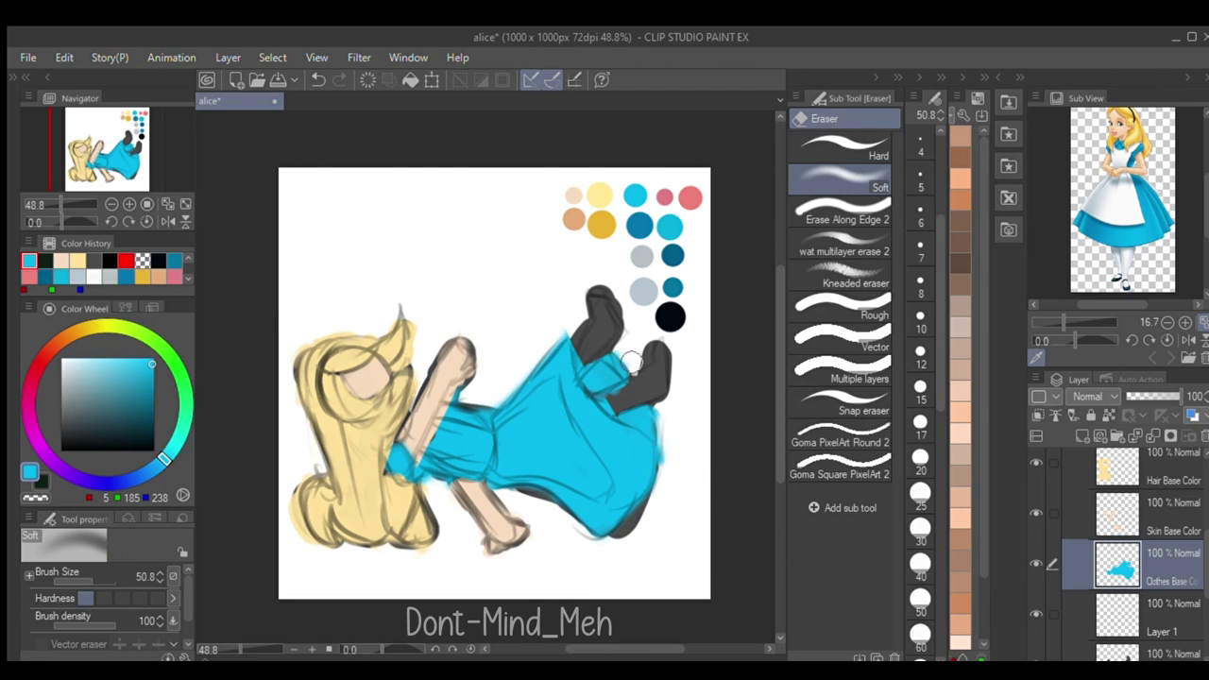
# - Paint both legs white on a new layer and move that layer above the clothes layer
pyautogui.click(1118, 595)
pyautogui.keyDown('alt'); pyautogui.click(677, 242); pyautogui.keyUp('alt')
pyautogui.press('b')
pyautogui.moveTo(599, 297)
pyautogui.mouseDown()
pyautogui.moveTo(577, 316)
pyautogui.moveTo(654, 379)
pyautogui.moveTo(644, 390)
pyautogui.moveTo(665, 372)
pyautogui.moveTo(625, 395)
pyautogui.mouseUp()
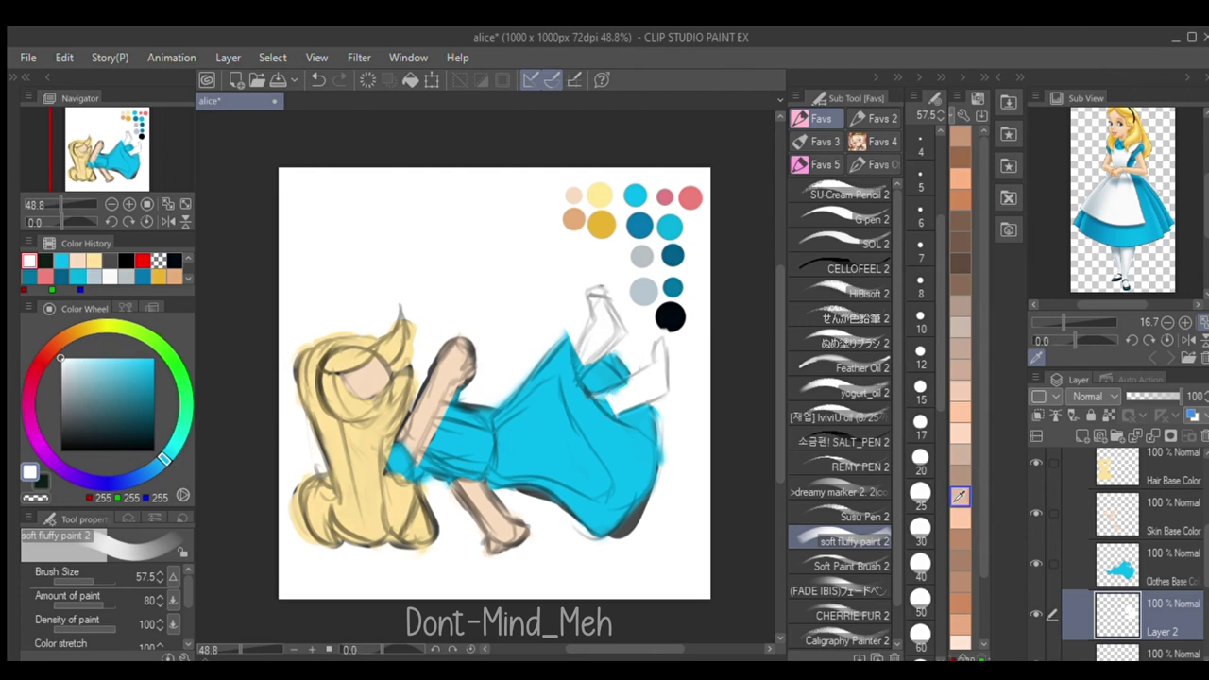
pyautogui.moveTo(1118, 614); pyautogui.dragTo(1118, 559)
pyautogui.press('e')
pyautogui.hotkey('ctrl', 'z')
# - Change the Paper layer's colour to light grey
pyautogui.scroll(-5, 1133, 495)
pyautogui.click(1091, 636)
pyautogui.doubleClick(1099, 642)
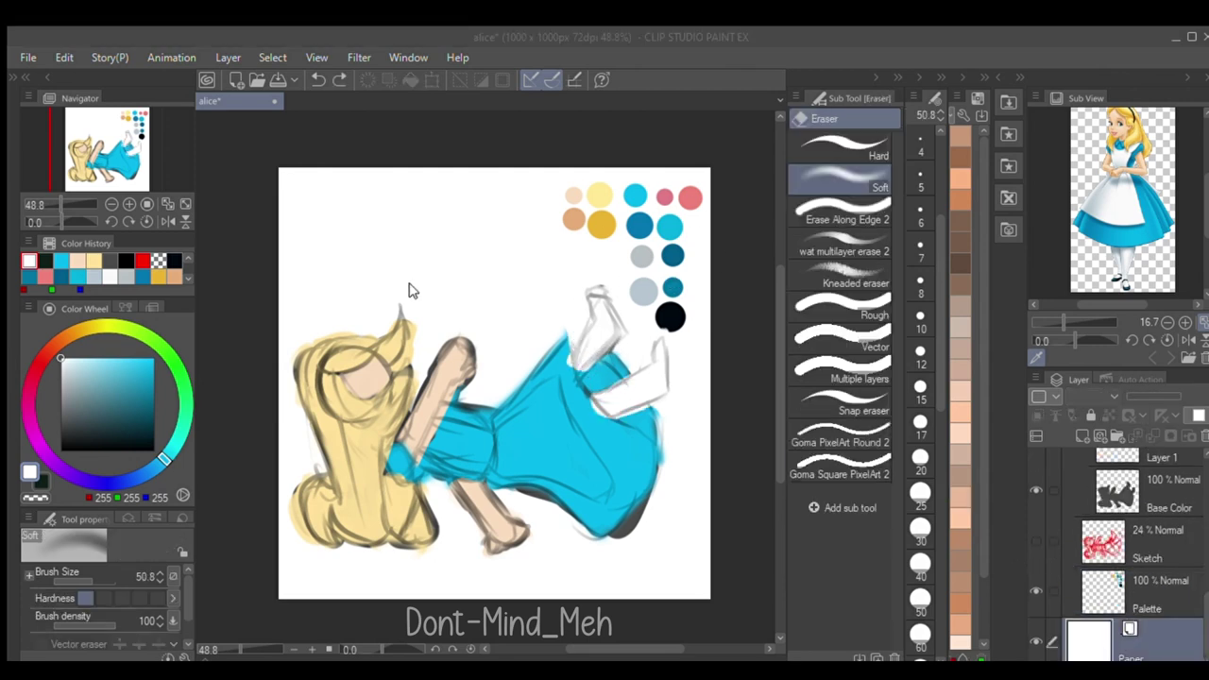
pyautogui.click(849, 189)
# - Erase the white overspill around both legs and feet on the white leg layer
pyautogui.scroll(3, 1113, 553)
pyautogui.click(1116, 552)
pyautogui.press('b')
pyautogui.press('e')
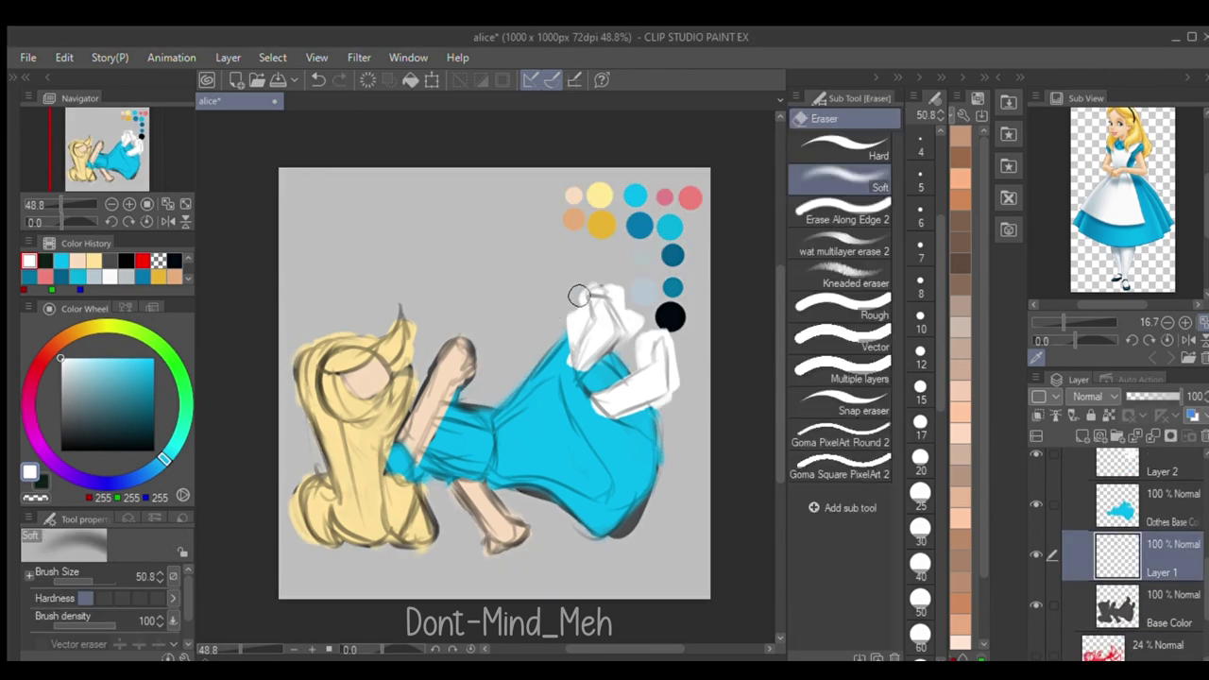
pyautogui.click(1122, 479)
pyautogui.moveTo(581, 298); pyautogui.dragTo(571, 330)
pyautogui.moveTo(611, 288); pyautogui.dragTo(630, 321)
pyautogui.moveTo(683, 330)
pyautogui.mouseDown()
pyautogui.moveTo(677, 378)
pyautogui.moveTo(642, 366)
pyautogui.moveTo(605, 264)
pyautogui.moveTo(600, 292)
pyautogui.mouseUp()
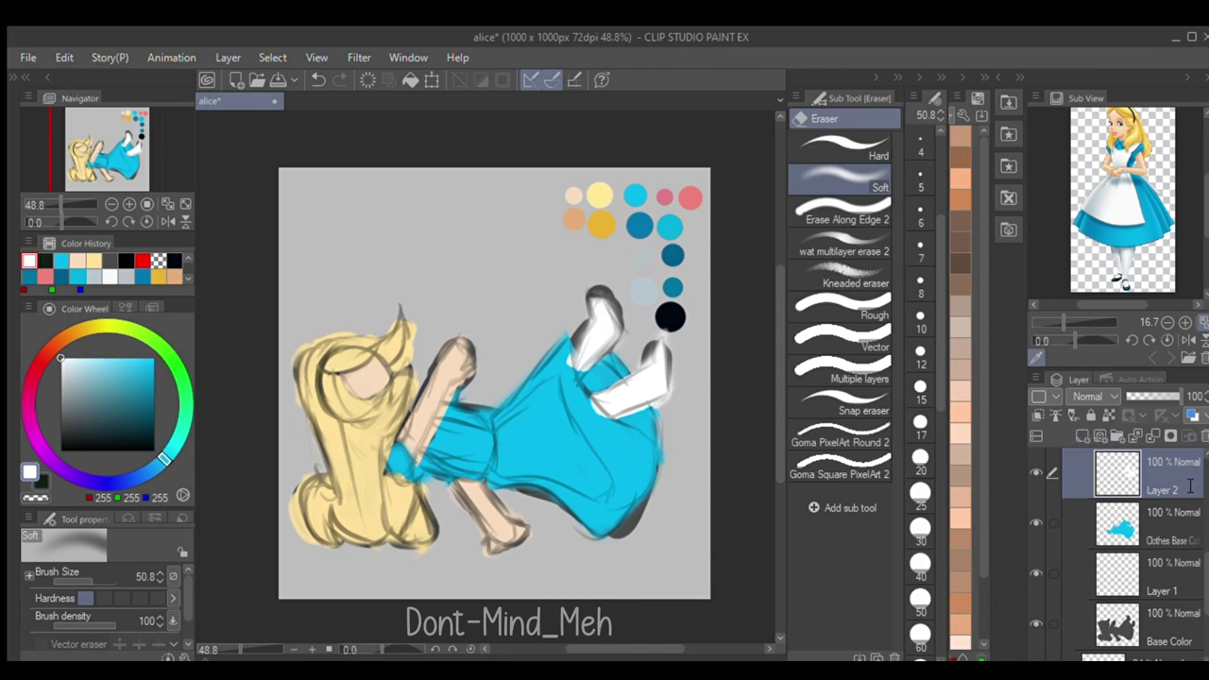
# - Rename the white leg layer as Socks and hide the dark Base Color silhouette
pyautogui.scroll(-2, 1150, 539)
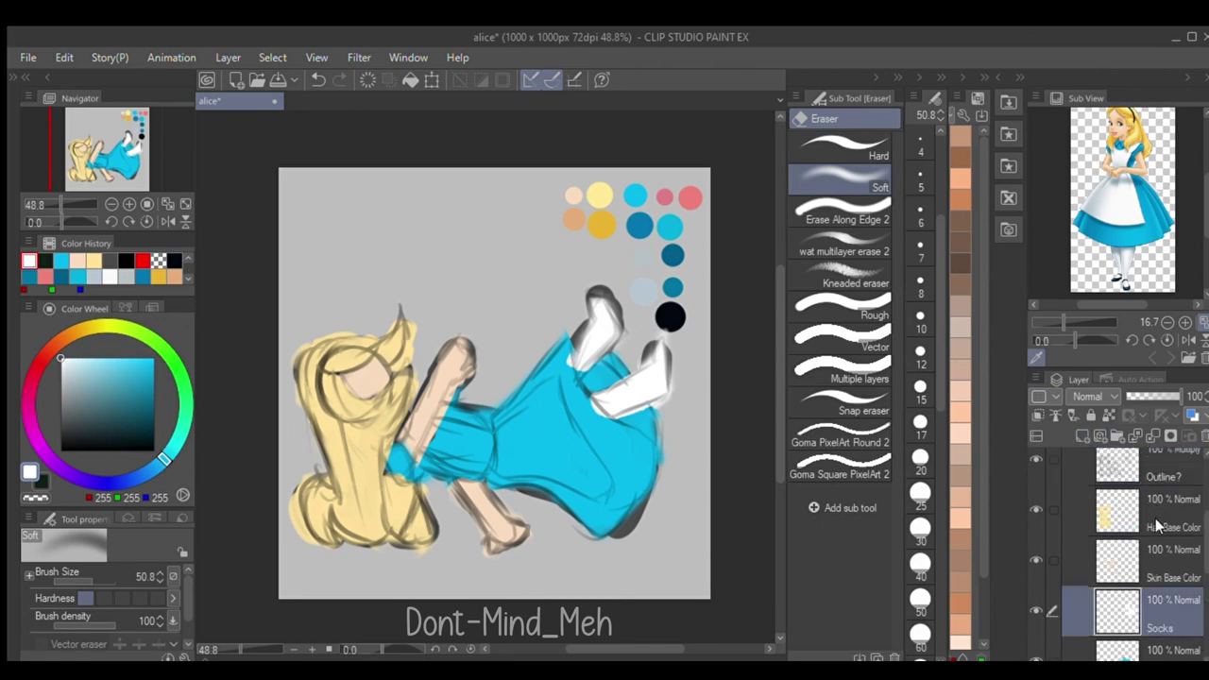
pyautogui.click(1034, 578)
pyautogui.scroll(3, 1133, 547)
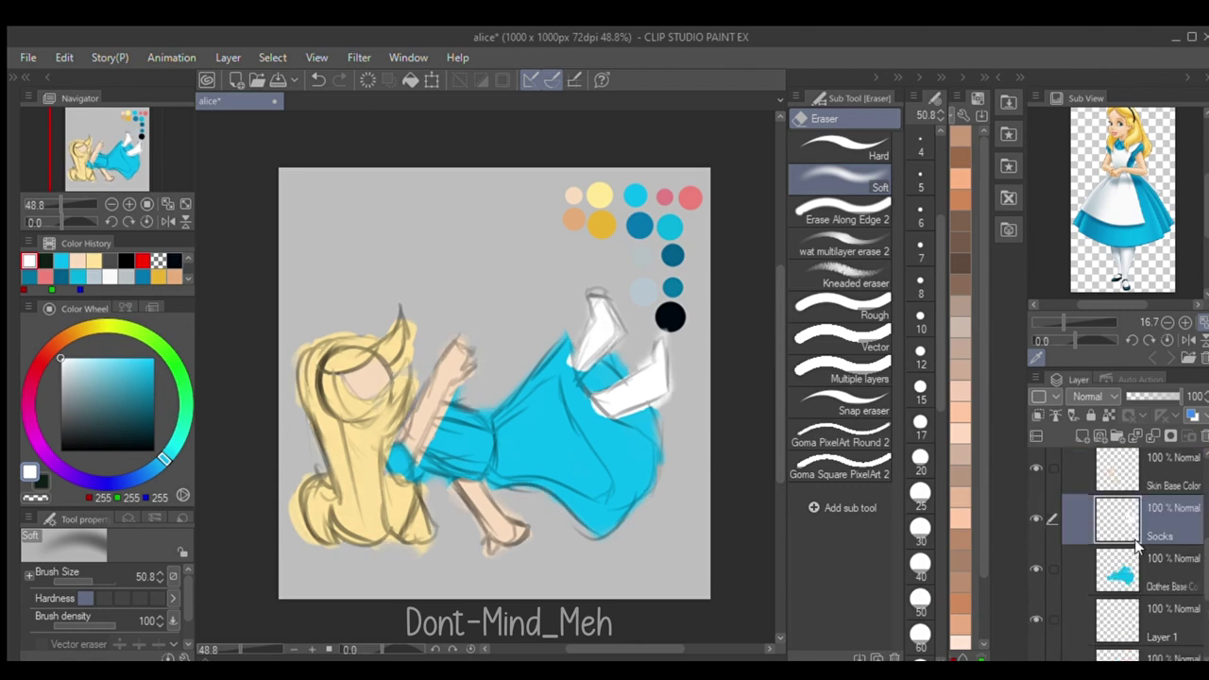
pyautogui.scroll(3, 1136, 548)
pyautogui.scroll(-4, 1136, 543)
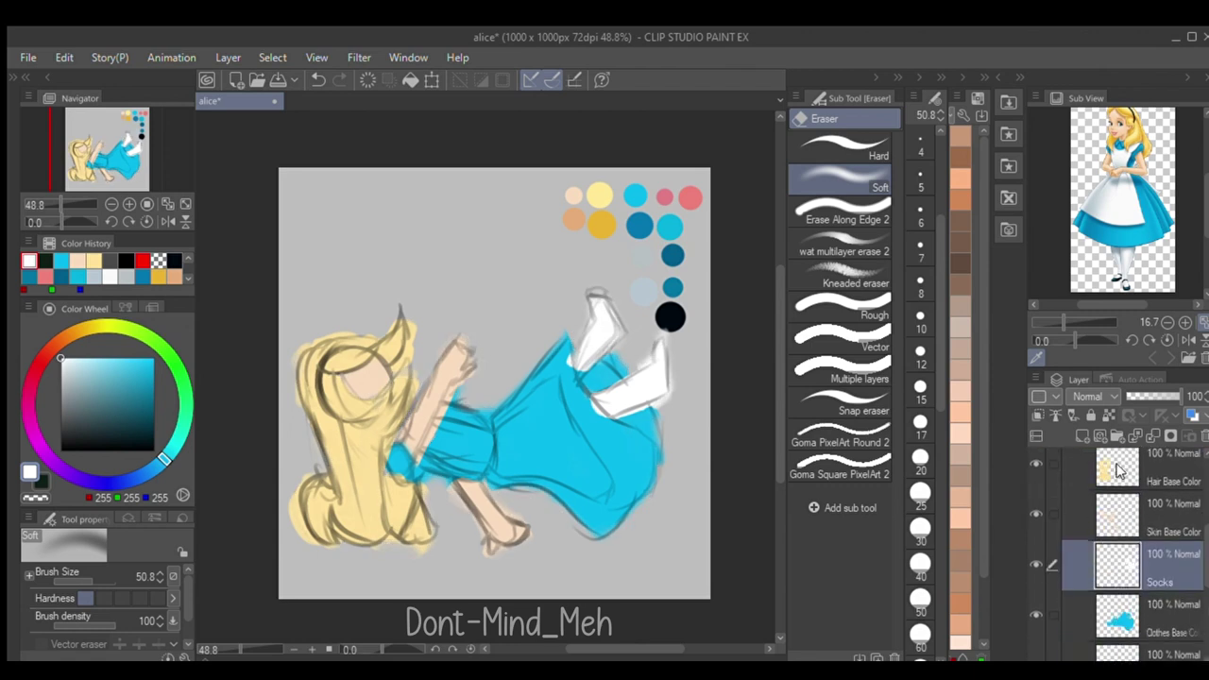
# - Add a new layer clipped to the Hair Base Color layer
pyautogui.click(1120, 471)
pyautogui.click(1082, 436)
pyautogui.click(1038, 415)
# - Shade the hair with the golden swatch using Soft Paint Brush 2 and set the shading layer's opacity to 52%
pyautogui.keyDown('alt'); pyautogui.click(602, 223); pyautogui.keyUp('alt')
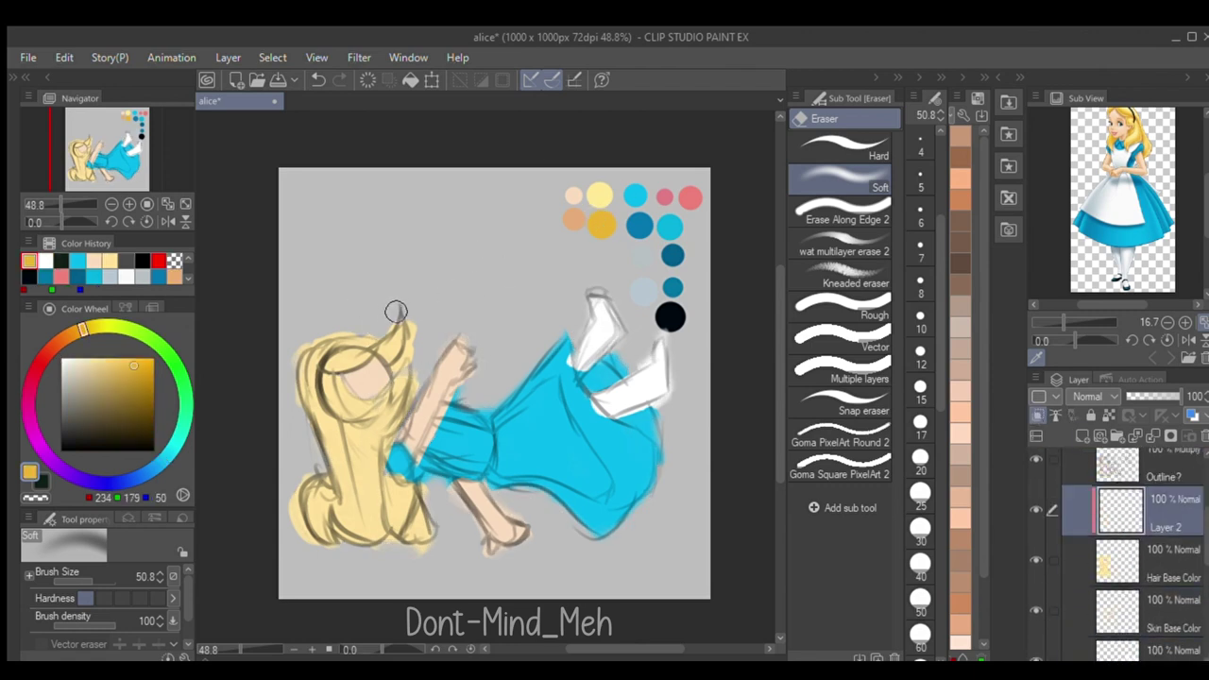
pyautogui.press('p')
pyautogui.click(822, 562)
pyautogui.moveTo(331, 401)
pyautogui.mouseDown()
pyautogui.moveTo(336, 381)
pyautogui.moveTo(355, 510)
pyautogui.mouseUp()
pyautogui.moveTo(396, 485); pyautogui.dragTo(412, 527)
pyautogui.moveTo(401, 442)
pyautogui.mouseDown()
pyautogui.moveTo(385, 525)
pyautogui.moveTo(318, 510)
pyautogui.mouseUp()
pyautogui.moveTo(396, 339); pyautogui.dragTo(394, 355)
pyautogui.moveTo(393, 377); pyautogui.dragTo(393, 425)
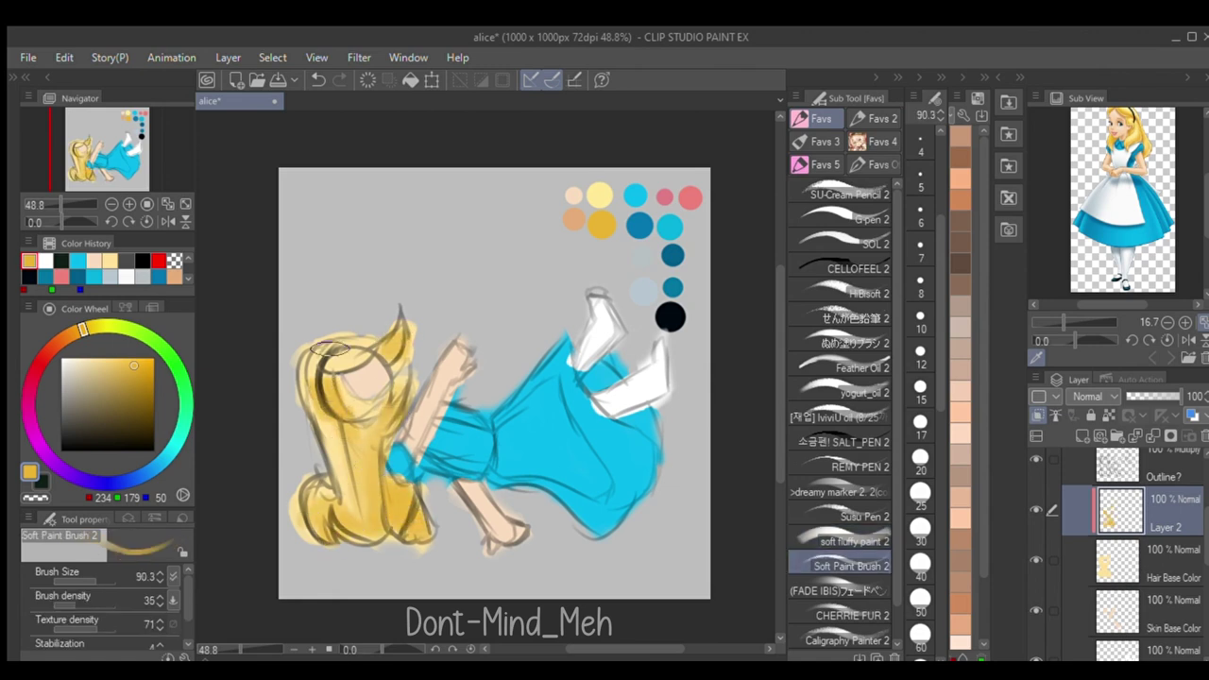
pyautogui.moveTo(320, 389); pyautogui.dragTo(343, 527)
pyautogui.moveTo(331, 358); pyautogui.dragTo(304, 384)
pyautogui.click(1149, 392)
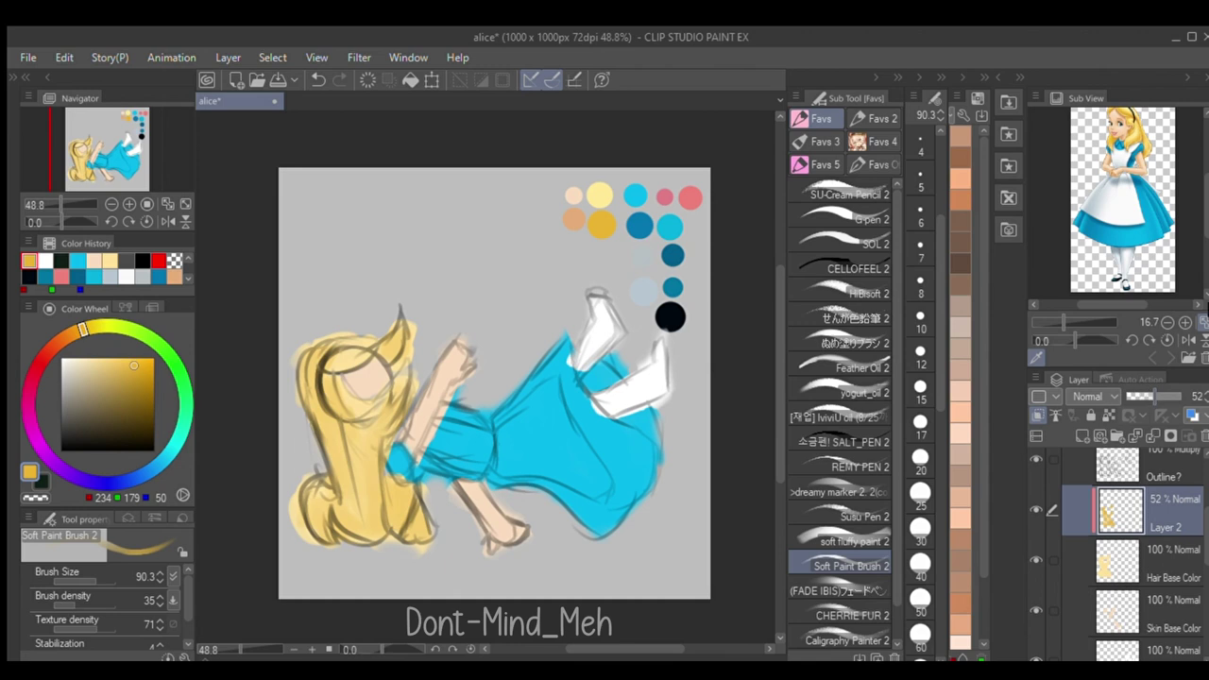
# - Add more golden shading along the hair's length and crown with the lviviU oil brush
pyautogui.click(839, 391)
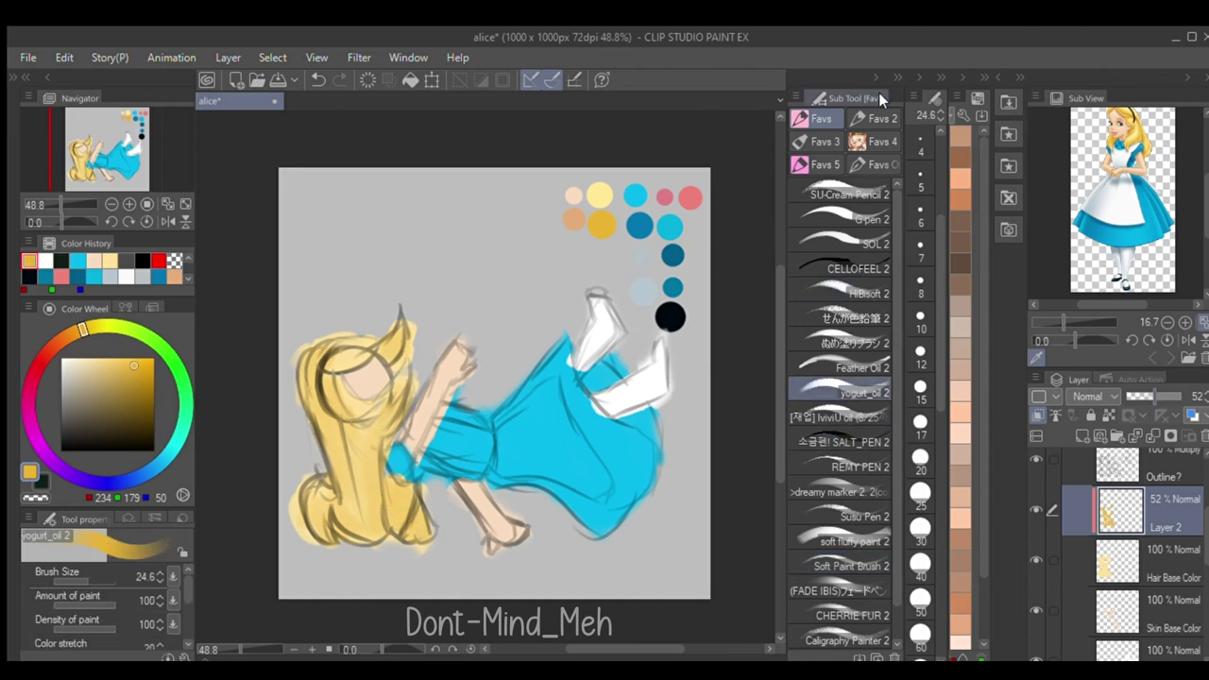
pyautogui.click(839, 416)
pyautogui.moveTo(340, 448)
pyautogui.mouseDown()
pyautogui.moveTo(367, 519)
pyautogui.moveTo(310, 534)
pyautogui.mouseUp()
pyautogui.moveTo(325, 350); pyautogui.dragTo(373, 349)
# - Add a new layer clipped to the Skin Base Color layer
pyautogui.moveTo(1206, 533); pyautogui.dragTo(1204, 577)
pyautogui.click(1169, 540)
pyautogui.click(1082, 436)
pyautogui.click(1038, 415)
# - Shade the face and both arms with the tan palette swatch, and soften the shading with the Blur tool
pyautogui.keyDown('alt'); pyautogui.click(575, 219); pyautogui.keyUp('alt')
pyautogui.moveTo(346, 362)
pyautogui.mouseDown()
pyautogui.moveTo(345, 394)
pyautogui.moveTo(378, 353)
pyautogui.mouseUp()
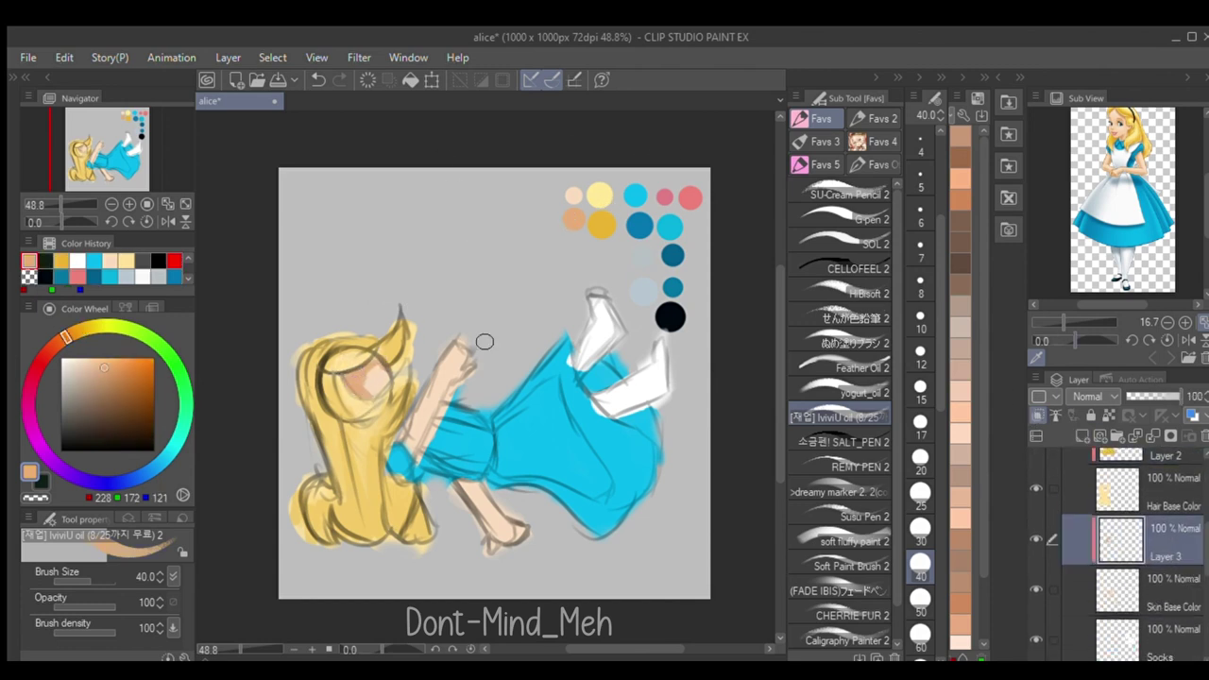
pyautogui.moveTo(408, 466)
pyautogui.mouseDown()
pyautogui.moveTo(455, 374)
pyautogui.moveTo(431, 375)
pyautogui.mouseUp()
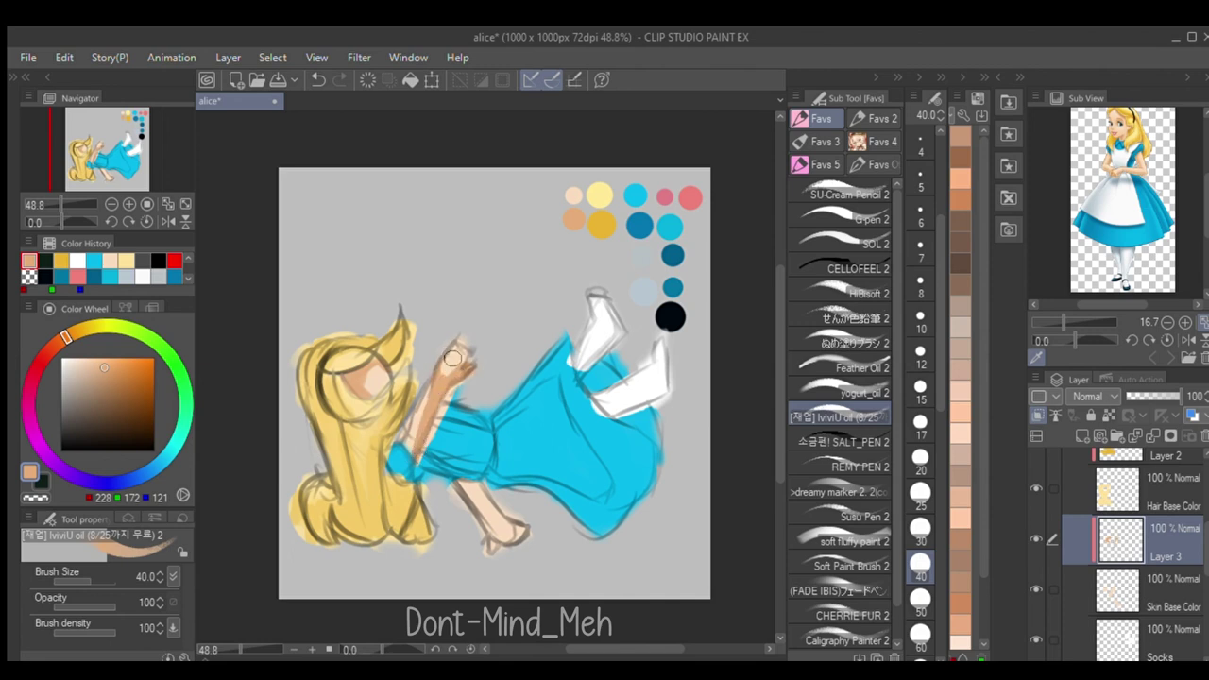
pyautogui.moveTo(507, 517); pyautogui.dragTo(511, 528)
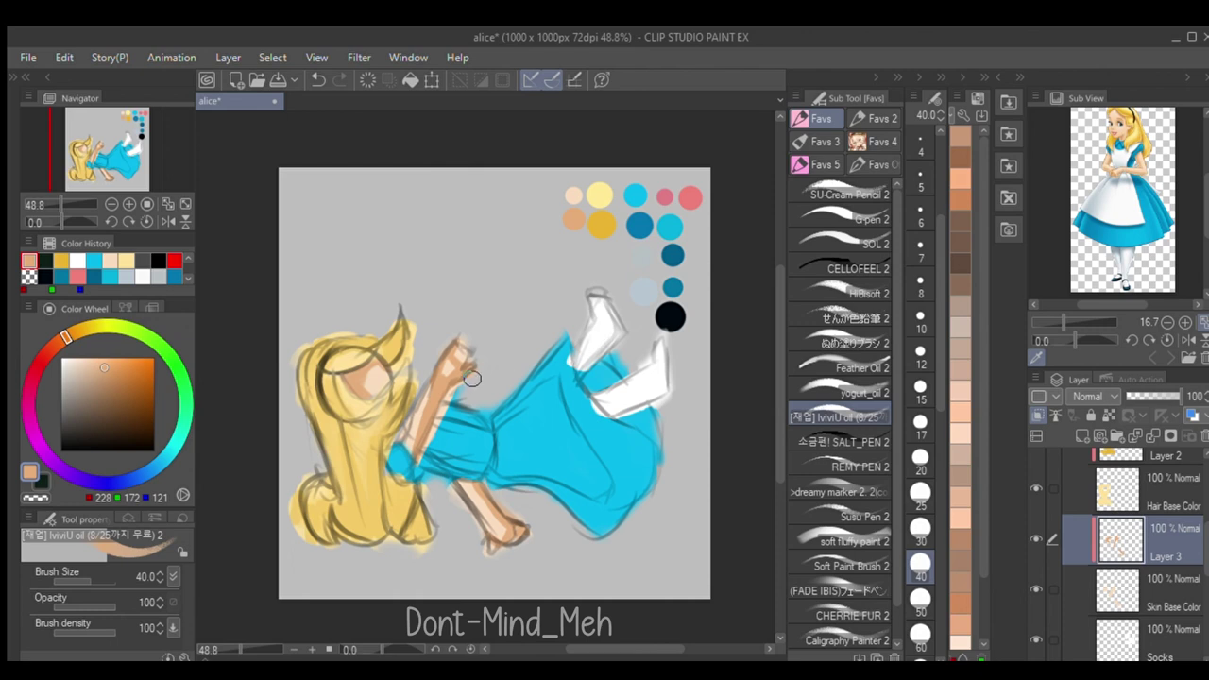
pyautogui.press('j')
pyautogui.moveTo(450, 343)
pyautogui.mouseDown()
pyautogui.moveTo(428, 386)
pyautogui.moveTo(478, 531)
pyautogui.moveTo(503, 555)
pyautogui.mouseUp()
# - Set the hair shading layer's blending mode to Multiply
pyautogui.click(1162, 456)
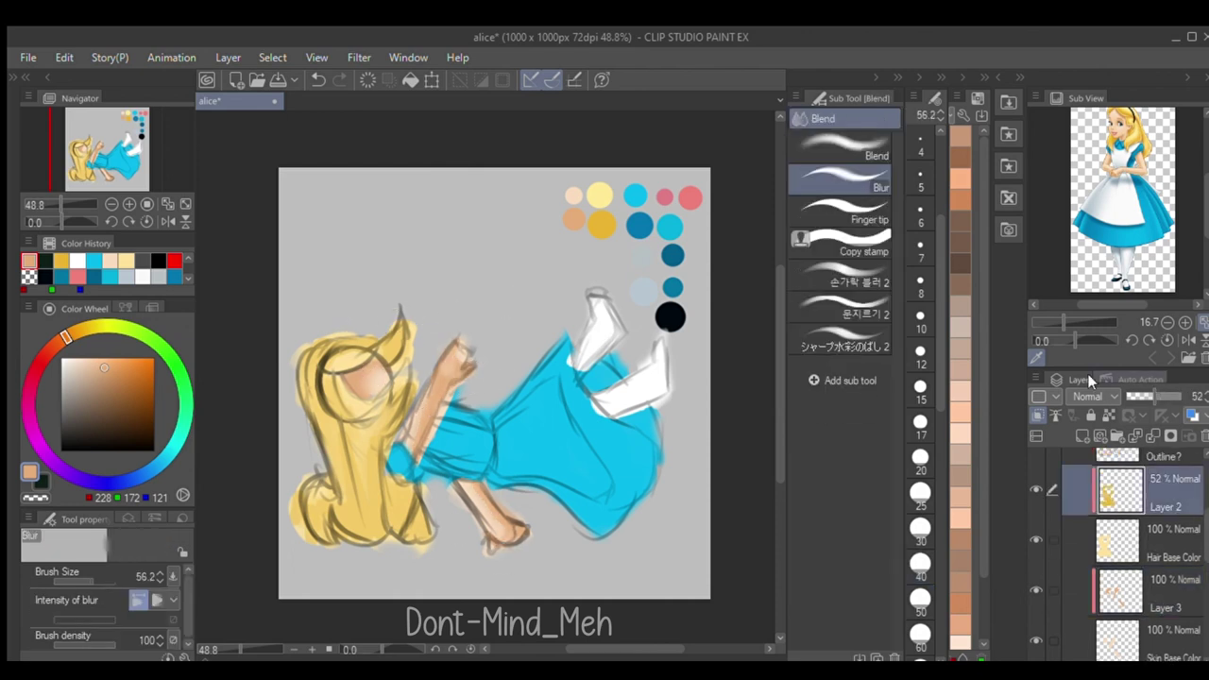
pyautogui.click(1128, 604)
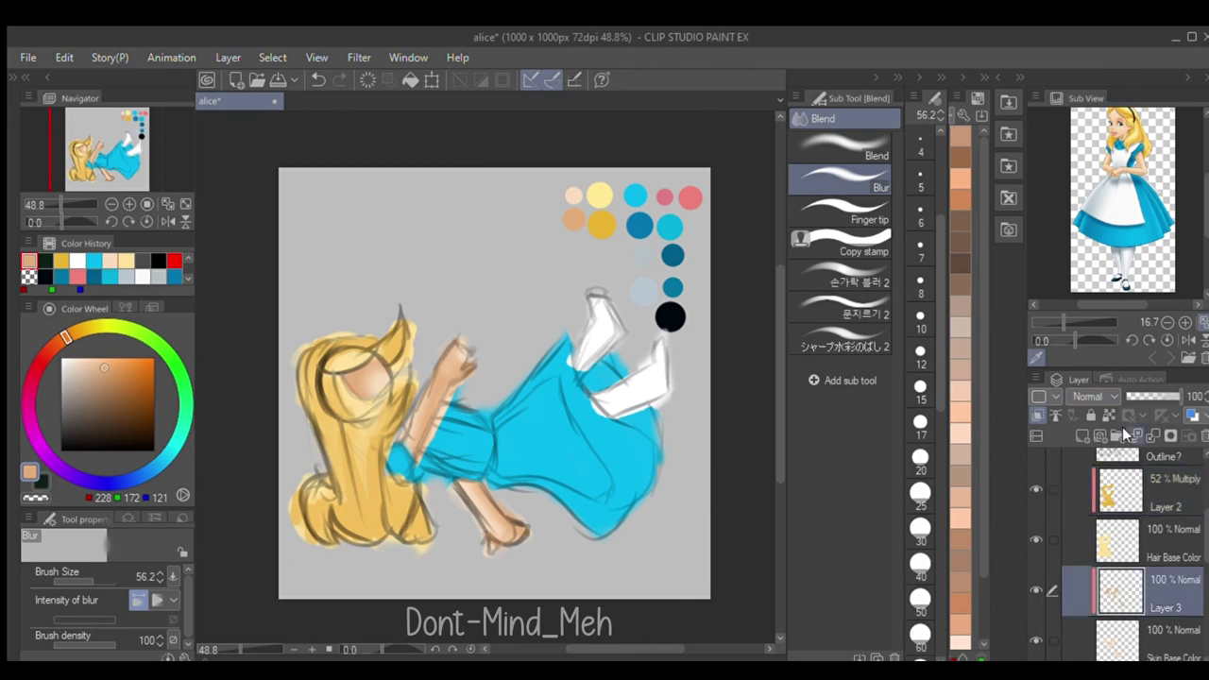
pyautogui.click(1089, 64)
pyautogui.moveTo(1167, 393); pyautogui.dragTo(1158, 391)
pyautogui.hotkey('ctrl', 'z')
pyautogui.hotkey('ctrl', 'z')
# - Add a new layer clipped to the Clothes Base Color layer
pyautogui.scroll(-2, 420, 452)
pyautogui.scroll(3, 421, 451)
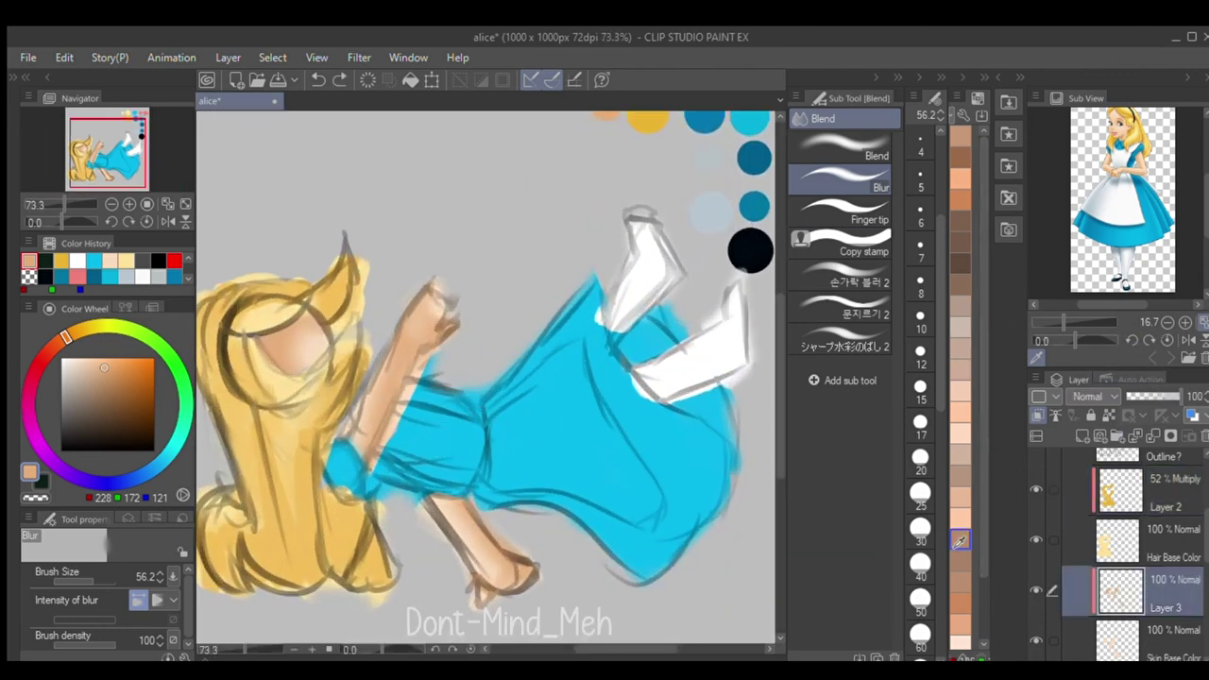
pyautogui.scroll(-3, 1135, 562)
pyautogui.hotkey('ctrl', 'shift', 'n')
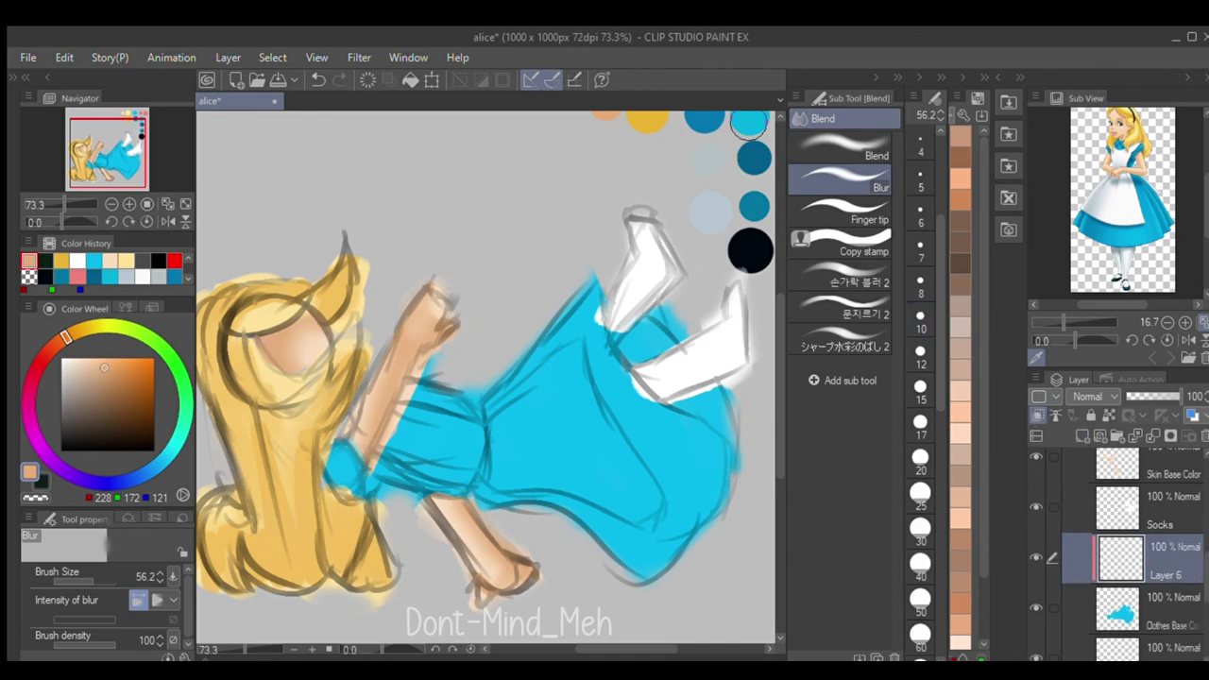
# - Shade the dress's sleeve and the bodice edges with the dark blue palette swatch on the layer clipped to Clothes Base Color
pyautogui.scroll(-1, 726, 576)
pyautogui.keyDown('alt'); pyautogui.click(710, 156); pyautogui.keyUp('alt')
pyautogui.press('b')
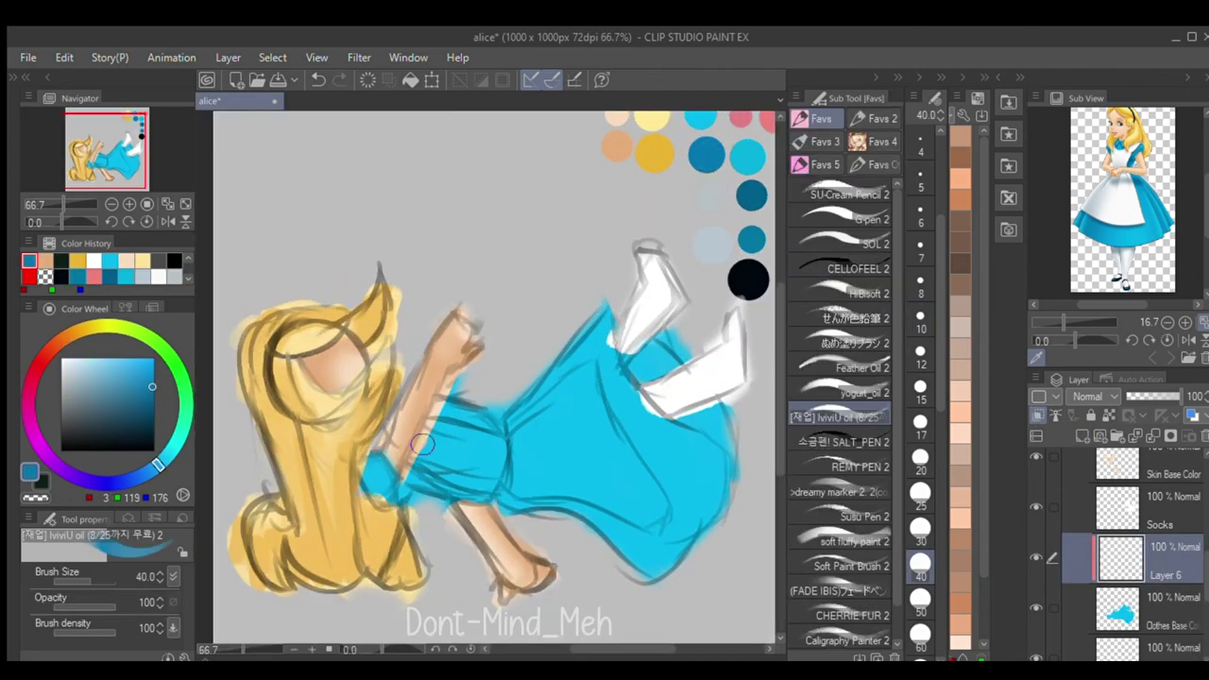
pyautogui.moveTo(377, 466)
pyautogui.mouseDown()
pyautogui.moveTo(373, 496)
pyautogui.moveTo(427, 474)
pyautogui.mouseUp()
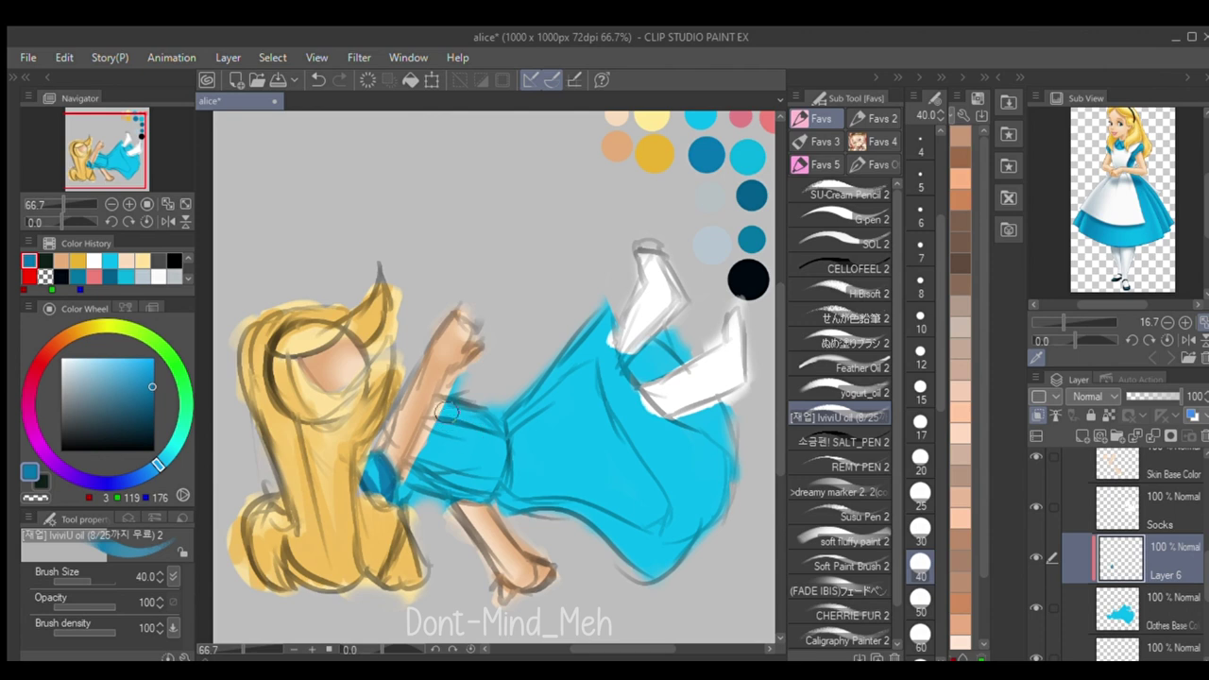
pyautogui.moveTo(446, 413); pyautogui.dragTo(493, 431)
# - Add another clipped layer below the dress shading and paint the apron white over the bodice and skirt
pyautogui.hotkey('ctrl', 'shift', 'n')
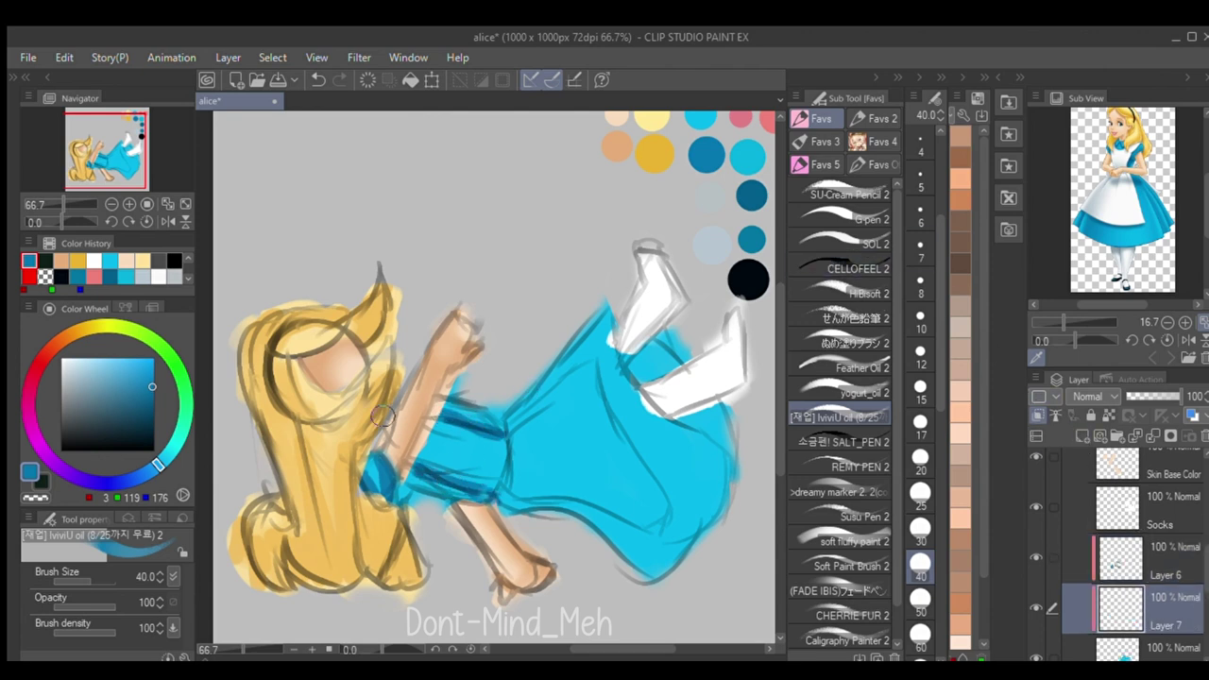
pyautogui.keyDown('alt'); pyautogui.click(694, 378); pyautogui.keyUp('alt')
pyautogui.moveTo(474, 461)
pyautogui.mouseDown()
pyautogui.moveTo(431, 450)
pyautogui.moveTo(457, 445)
pyautogui.moveTo(497, 481)
pyautogui.mouseUp()
pyautogui.moveTo(510, 438)
pyautogui.mouseDown()
pyautogui.moveTo(585, 379)
pyautogui.moveTo(617, 419)
pyautogui.moveTo(615, 486)
pyautogui.moveTo(500, 480)
pyautogui.moveTo(592, 499)
pyautogui.moveTo(624, 475)
pyautogui.moveTo(581, 484)
pyautogui.moveTo(542, 473)
pyautogui.mouseUp()
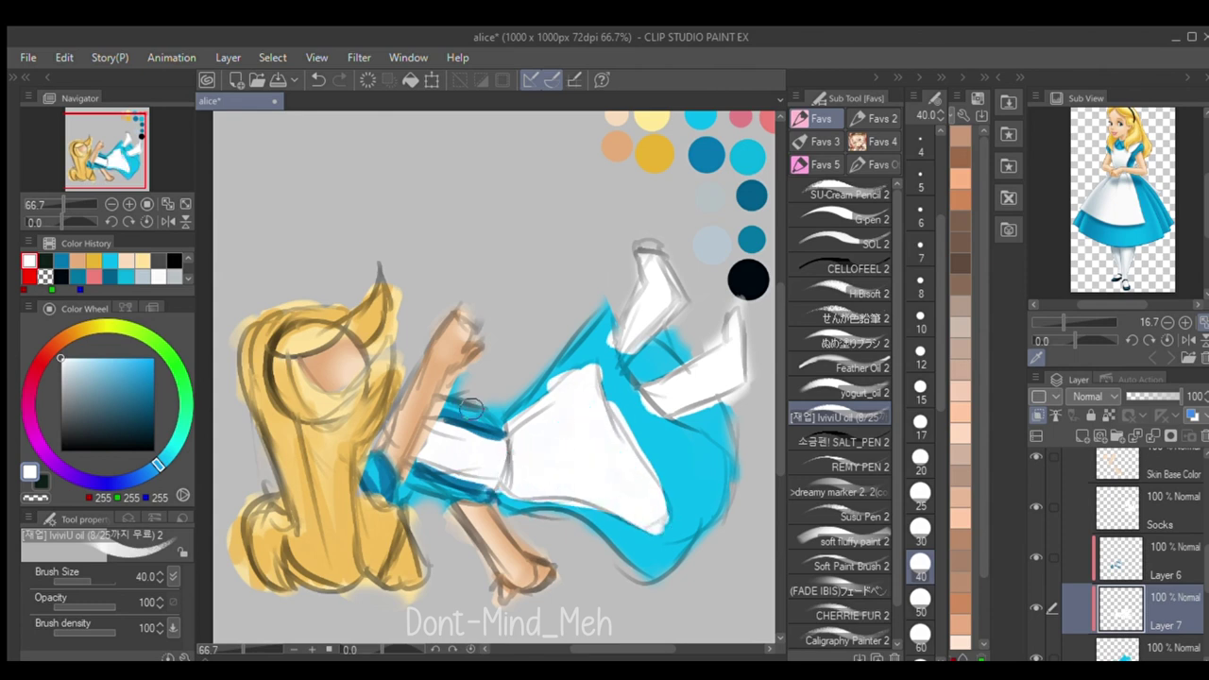
# - Move the apron layer above the dress shading without clipping, and clean up the apron's edges with the Soft eraser
pyautogui.moveTo(1123, 609); pyautogui.dragTo(1120, 546)
pyautogui.click(1038, 415)
pyautogui.press('e')
pyautogui.moveTo(553, 365); pyautogui.dragTo(576, 357)
pyautogui.moveTo(610, 392); pyautogui.dragTo(674, 487)
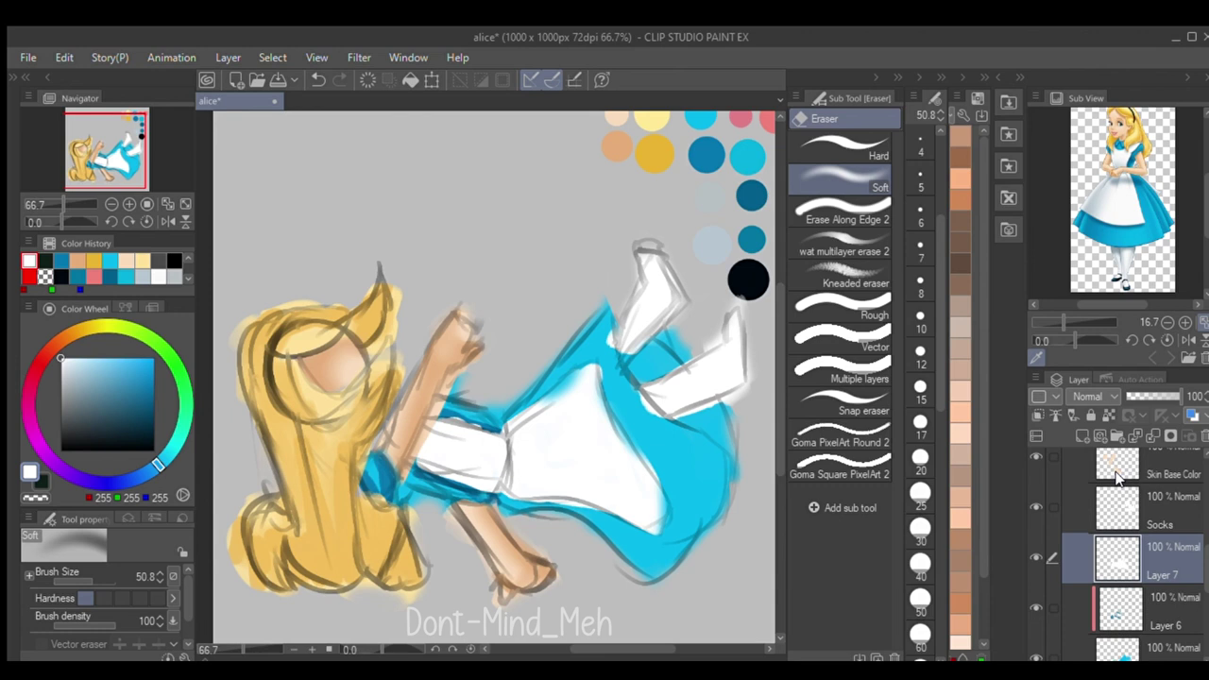
# - Shade the skirt around the apron with the dark blue palette swatch on the dress shading layer
pyautogui.click(1146, 604)
pyautogui.scroll(-3, 1124, 557)
pyautogui.scroll(2, 1123, 557)
pyautogui.scroll(-1, 1124, 557)
pyautogui.press('b')
pyautogui.moveTo(557, 386)
pyautogui.mouseDown()
pyautogui.moveTo(508, 420)
pyautogui.moveTo(599, 373)
pyautogui.moveTo(654, 457)
pyautogui.moveTo(626, 432)
pyautogui.moveTo(663, 507)
pyautogui.mouseUp()
pyautogui.hotkey('ctrl', 'z')
pyautogui.keyDown('alt'); pyautogui.click(706, 157); pyautogui.keyUp('alt')
pyautogui.moveTo(599, 370); pyautogui.dragTo(669, 534)
pyautogui.moveTo(500, 497)
pyautogui.mouseDown()
pyautogui.moveTo(630, 519)
pyautogui.moveTo(626, 434)
pyautogui.moveTo(569, 327)
pyautogui.moveTo(557, 381)
pyautogui.moveTo(670, 400)
pyautogui.moveTo(642, 362)
pyautogui.moveTo(659, 351)
pyautogui.moveTo(722, 420)
pyautogui.moveTo(722, 460)
pyautogui.moveTo(612, 527)
pyautogui.moveTo(599, 516)
pyautogui.moveTo(662, 469)
pyautogui.moveTo(567, 357)
pyautogui.moveTo(617, 333)
pyautogui.moveTo(724, 459)
pyautogui.mouseUp()
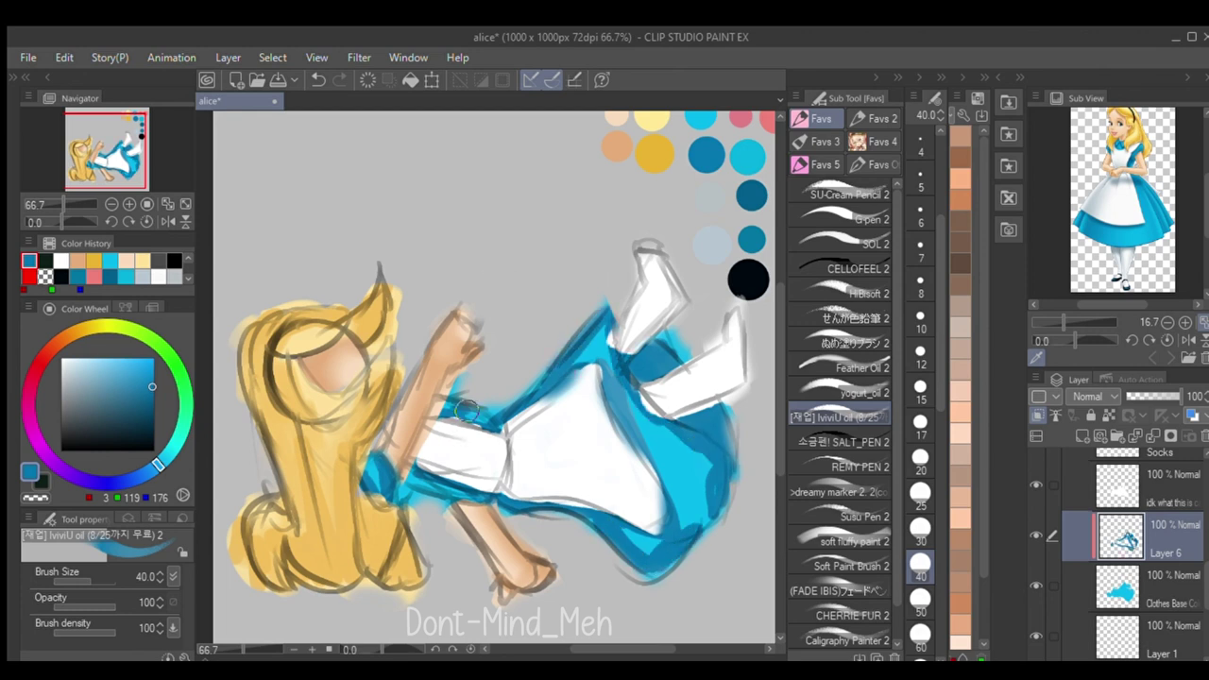
# - Soften the skirt's dark blue shading with the Blur tool and lower the shading layer's opacity to 81%
pyautogui.press('j')
pyautogui.moveTo(699, 483); pyautogui.dragTo(643, 543)
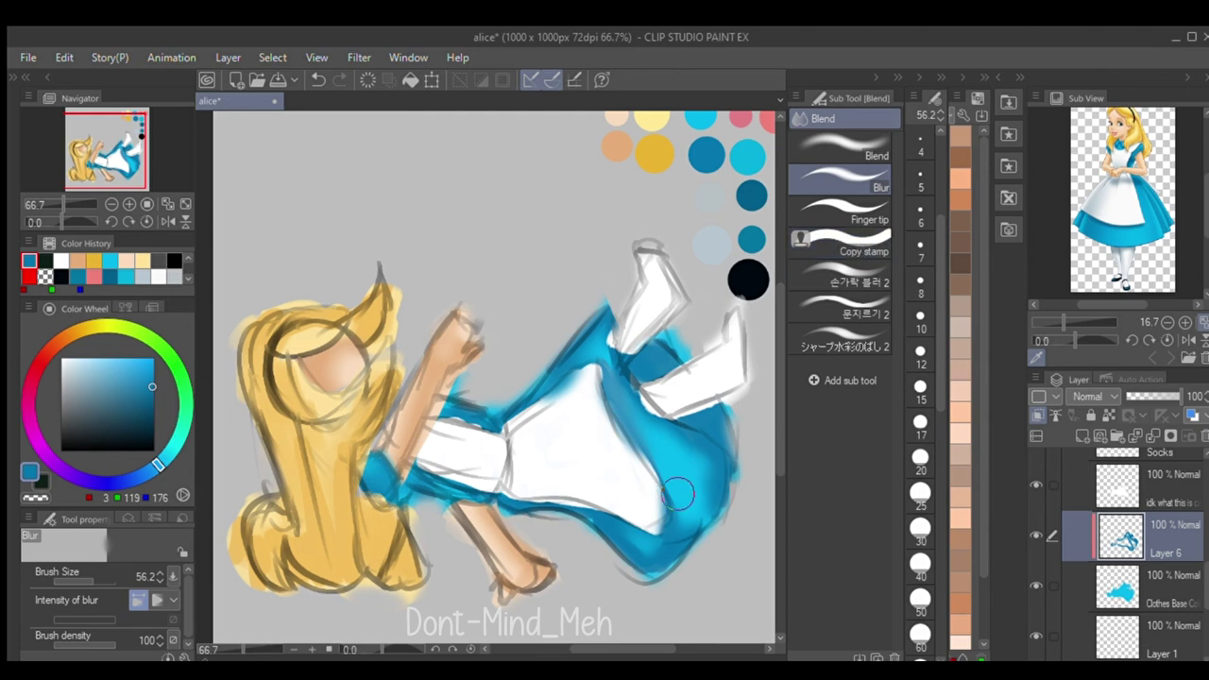
pyautogui.click(1164, 393)
# - Add a new layer clipped to the apron layer and try a cyan stroke along the waist
pyautogui.click(1082, 435)
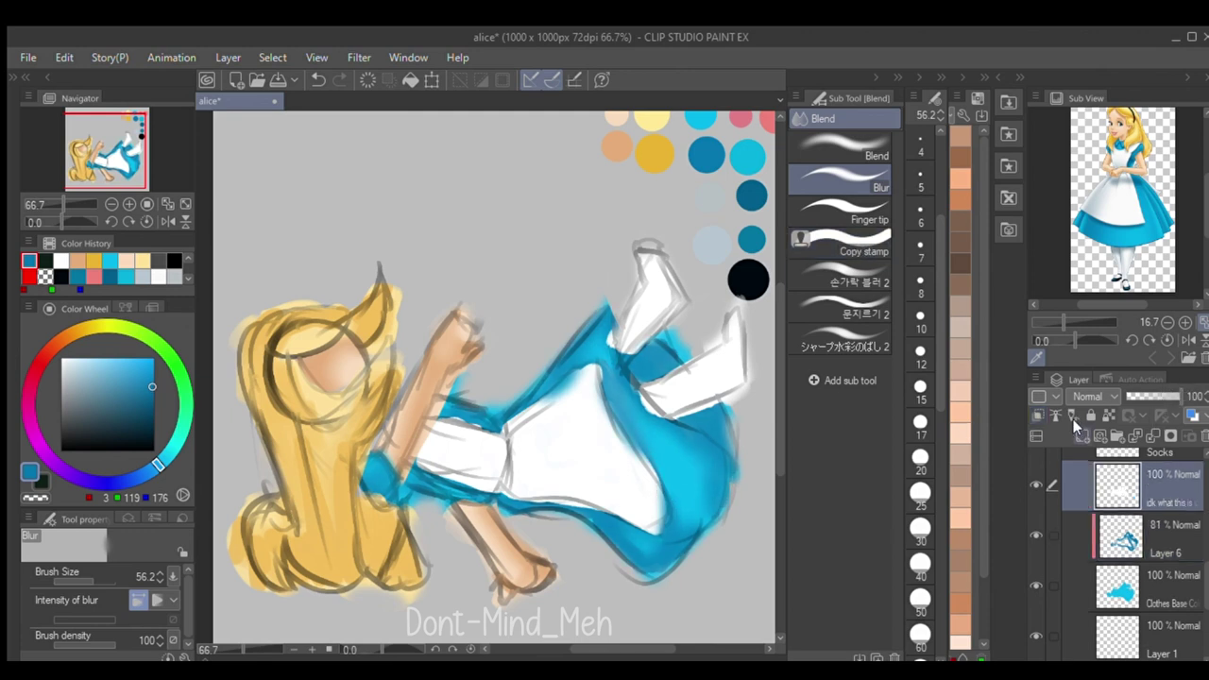
pyautogui.keyDown('alt'); pyautogui.click(745, 149); pyautogui.keyUp('alt')
pyautogui.press('b')
pyautogui.moveTo(515, 435); pyautogui.dragTo(517, 486)
pyautogui.hotkey('ctrl', 'z')
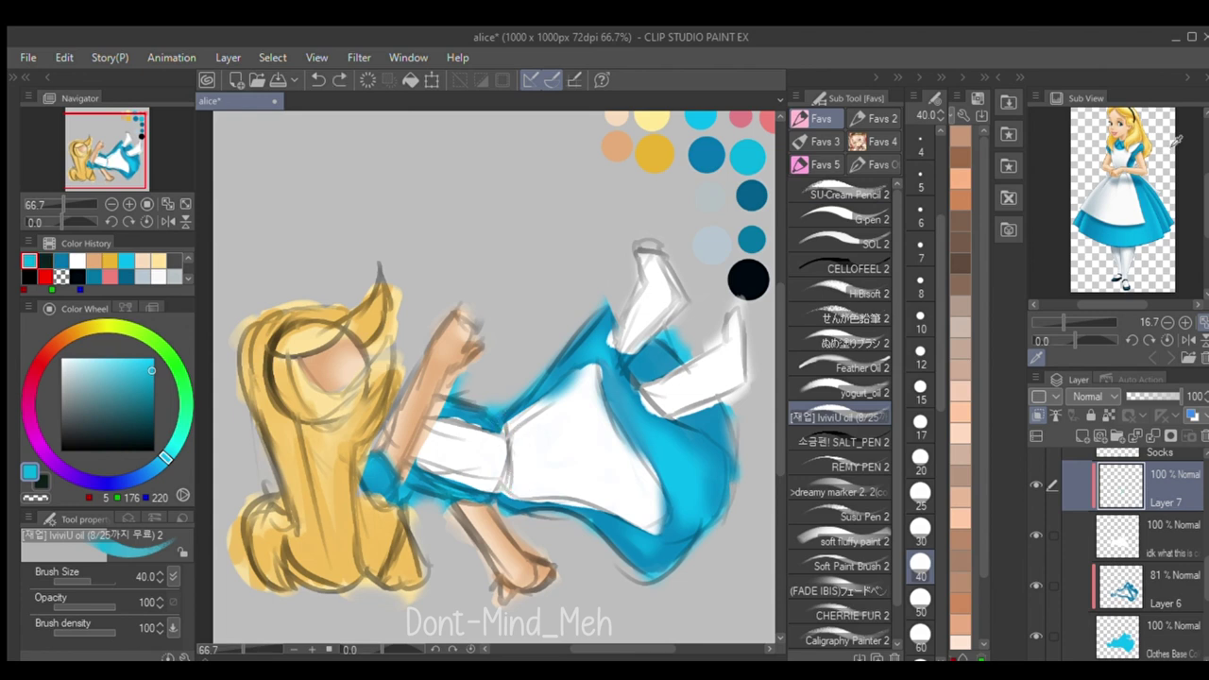
# - Shade the apron's waist, bodice and skirt folds with the pale grey-blue swatch, and soften the shading with the Blur tool
pyautogui.scroll(10, 1176, 140)
pyautogui.keyDown('alt'); pyautogui.click(708, 245); pyautogui.keyUp('alt')
pyautogui.moveTo(511, 433); pyautogui.dragTo(505, 502)
pyautogui.moveTo(511, 445)
pyautogui.mouseDown()
pyautogui.moveTo(555, 413)
pyautogui.moveTo(581, 480)
pyautogui.moveTo(628, 502)
pyautogui.moveTo(507, 473)
pyautogui.mouseUp()
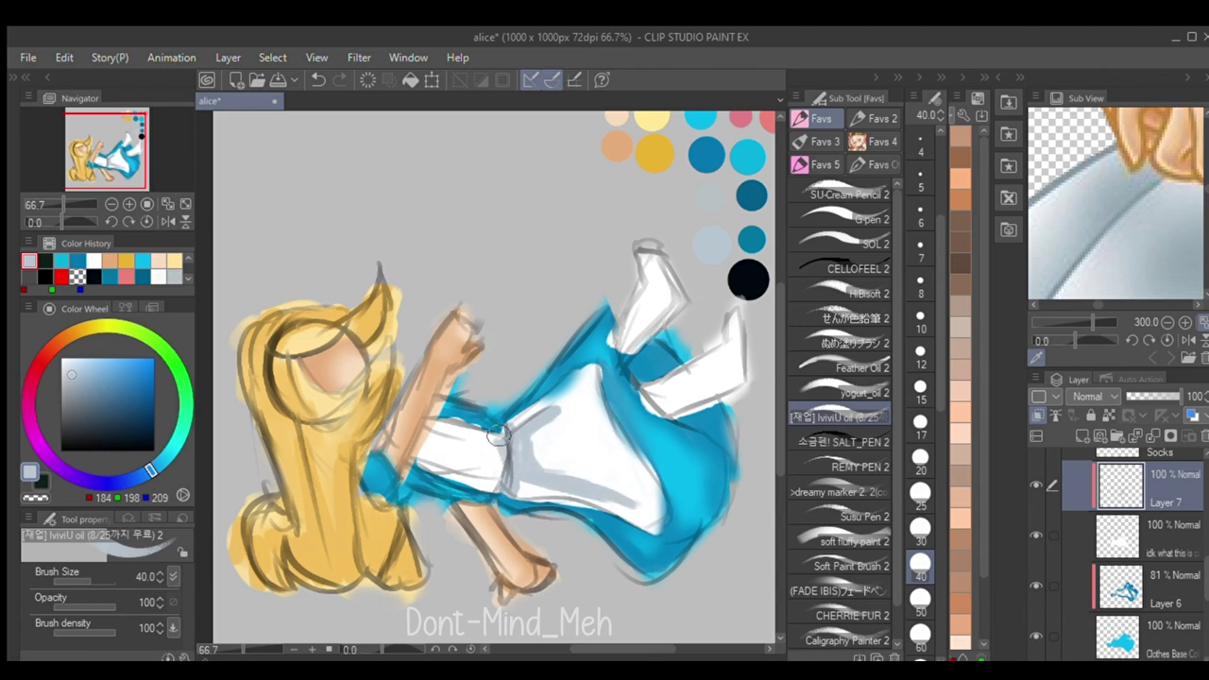
pyautogui.scroll(-6, 1180, 242)
pyautogui.moveTo(434, 444)
pyautogui.mouseDown()
pyautogui.moveTo(449, 421)
pyautogui.moveTo(420, 486)
pyautogui.moveTo(514, 477)
pyautogui.mouseUp()
pyautogui.moveTo(491, 429)
pyautogui.mouseDown()
pyautogui.moveTo(499, 464)
pyautogui.moveTo(504, 434)
pyautogui.mouseUp()
pyautogui.moveTo(544, 402); pyautogui.dragTo(511, 431)
pyautogui.moveTo(599, 382); pyautogui.dragTo(655, 513)
pyautogui.moveTo(533, 457)
pyautogui.mouseDown()
pyautogui.moveTo(576, 422)
pyautogui.moveTo(517, 475)
pyautogui.mouseUp()
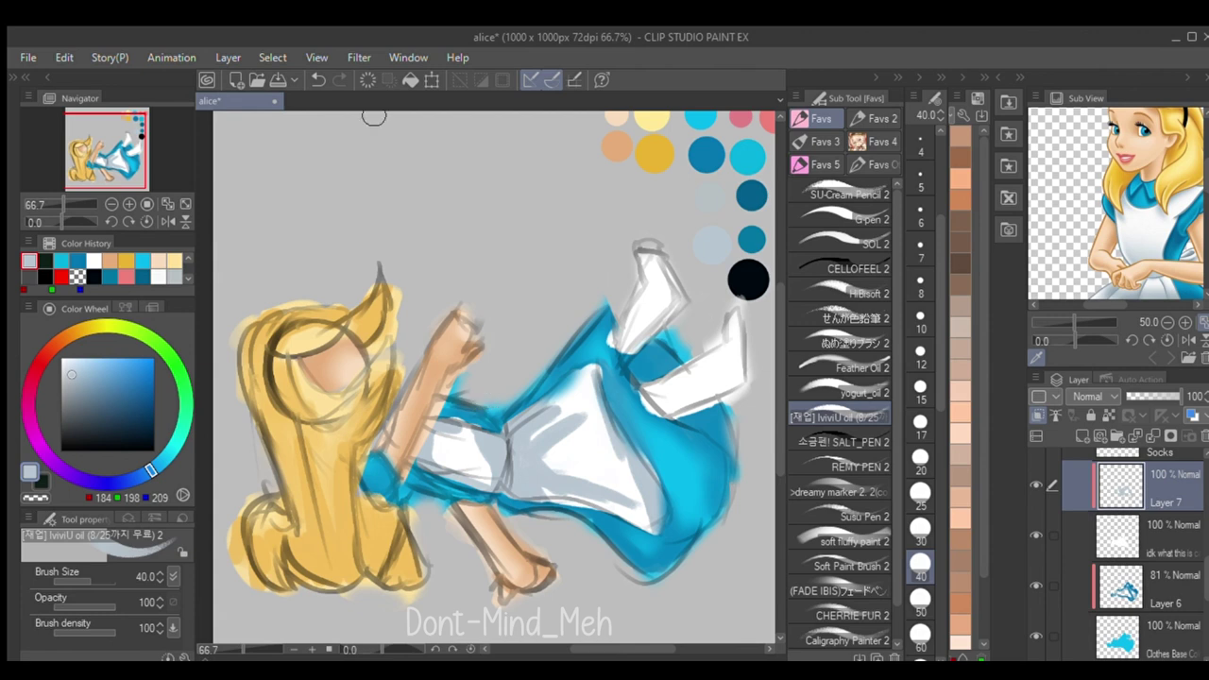
pyautogui.press('j')
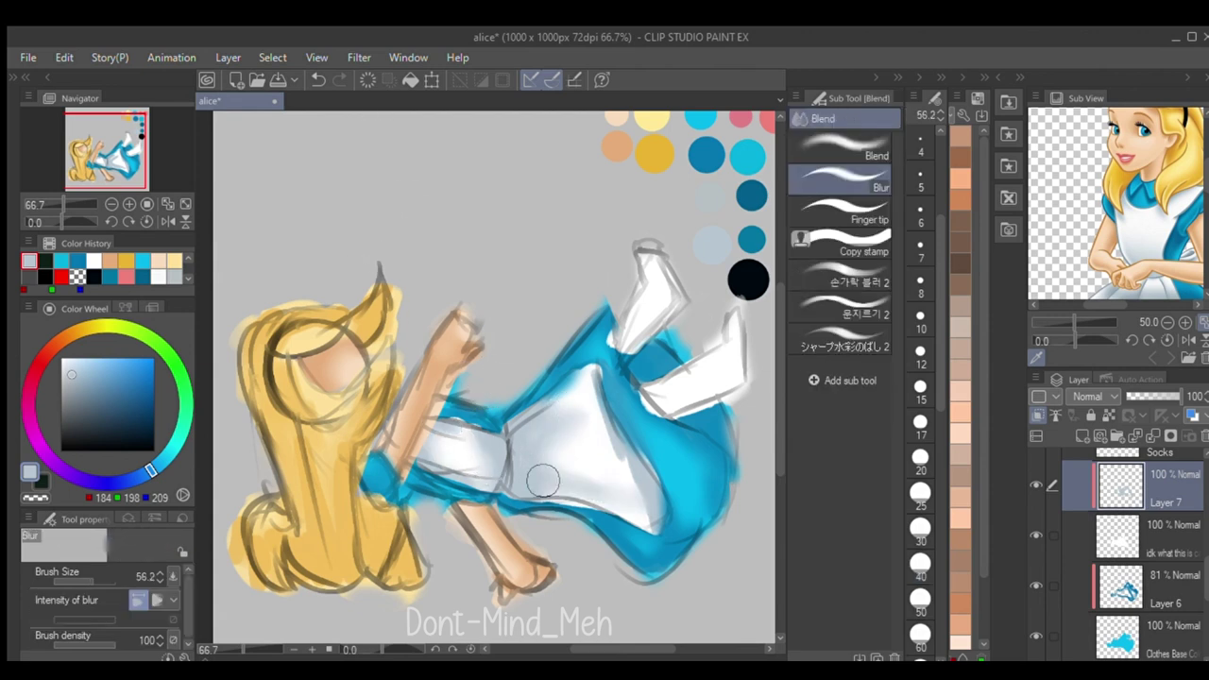
# - Add a new layer clipped to the Socks layer and shade both socks in pale grey-blue
pyautogui.moveTo(1206, 580); pyautogui.dragTo(1206, 551)
pyautogui.click(1159, 578)
pyautogui.click(1077, 434)
pyautogui.press('b')
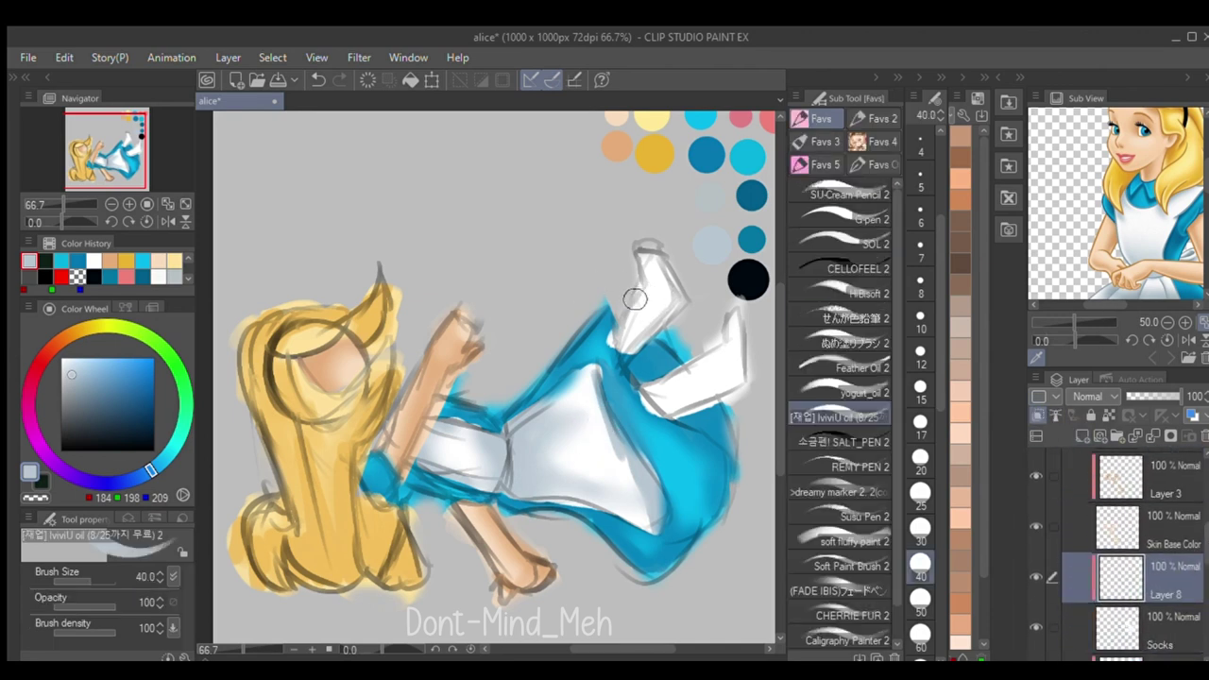
# - Erase the excess white at the skirt hem on the Socks layer, and blur the shading on the clipped sock layer
pyautogui.hotkey('alt', '[')
pyautogui.press('e')
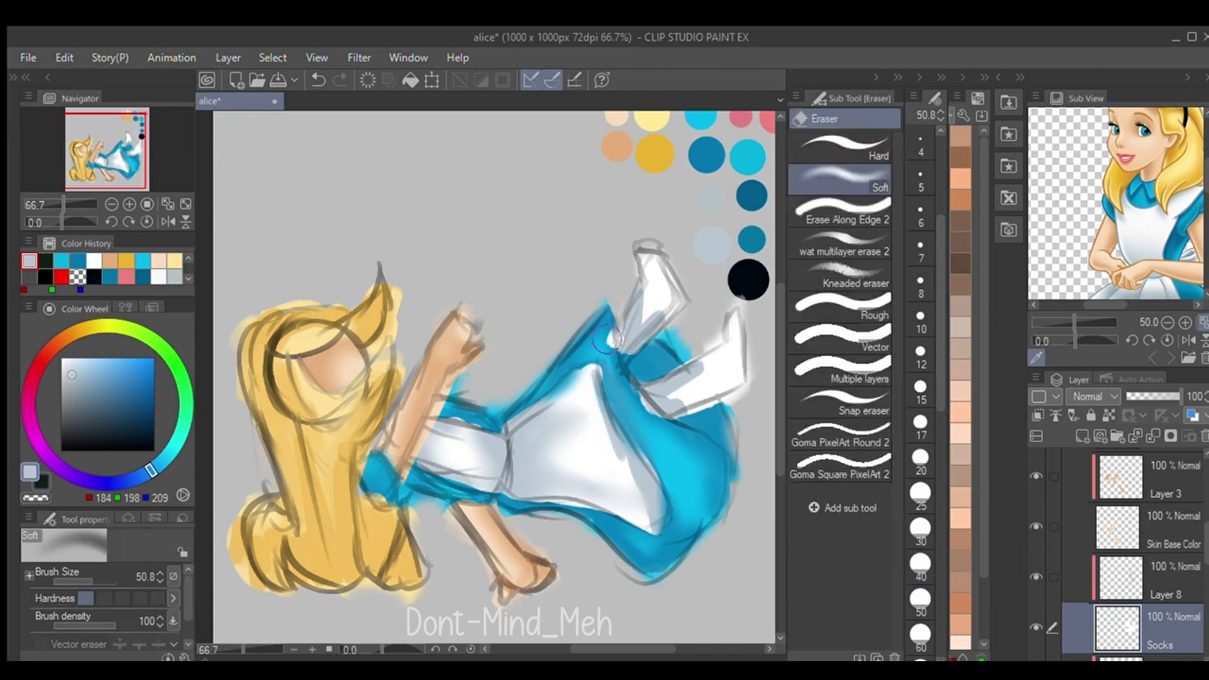
pyautogui.click(1124, 586)
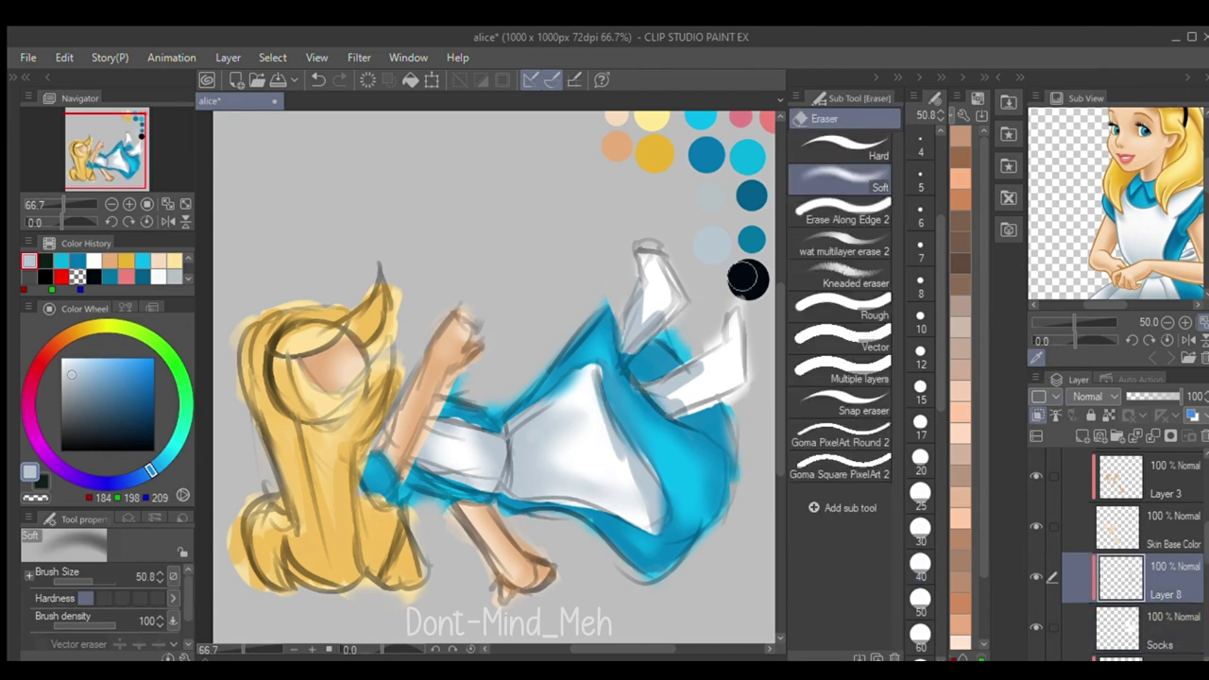
pyautogui.press('j')
# - Add a new layer above the hair shading and paint the headband and bow with the deep teal-blue palette swatch
pyautogui.click(1109, 480)
pyautogui.moveTo(1206, 536); pyautogui.dragTo(1206, 510)
pyautogui.click(1198, 506)
pyautogui.click(1082, 435)
pyautogui.scroll(-3, 1158, 184)
pyautogui.scroll(6, 1157, 184)
pyautogui.keyDown('alt'); pyautogui.click(750, 189); pyautogui.keyUp('alt')
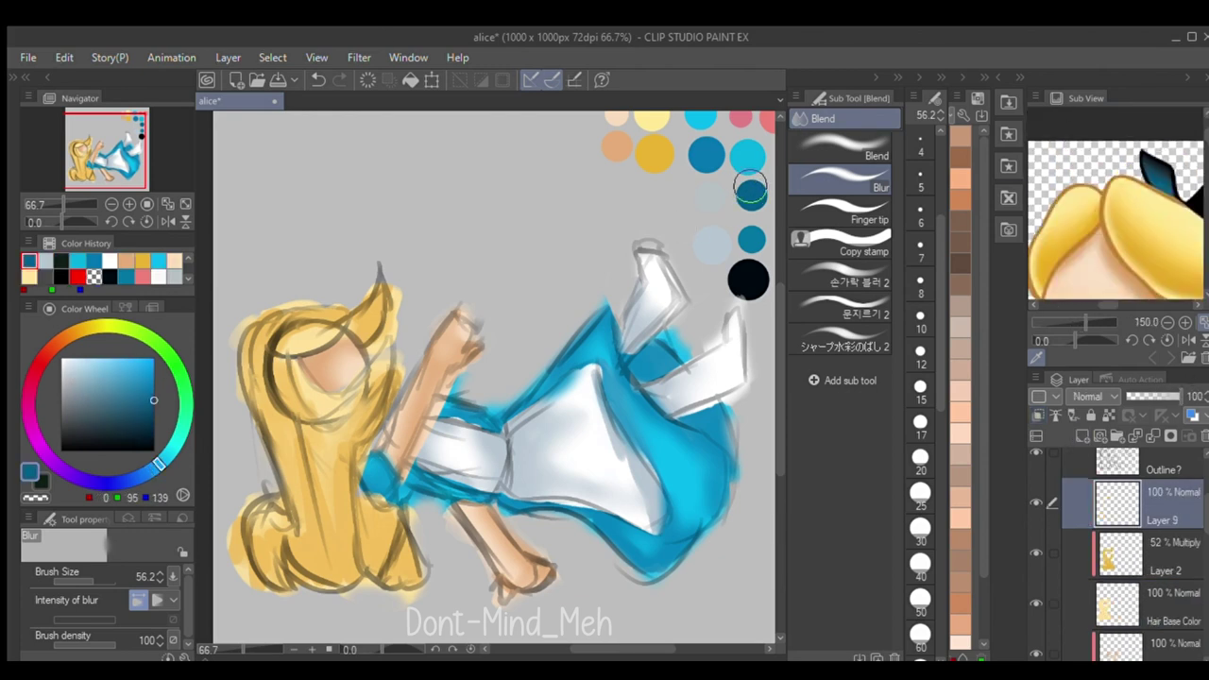
pyautogui.press('b')
pyautogui.moveTo(265, 323)
pyautogui.mouseDown()
pyautogui.moveTo(255, 346)
pyautogui.moveTo(292, 415)
pyautogui.mouseUp()
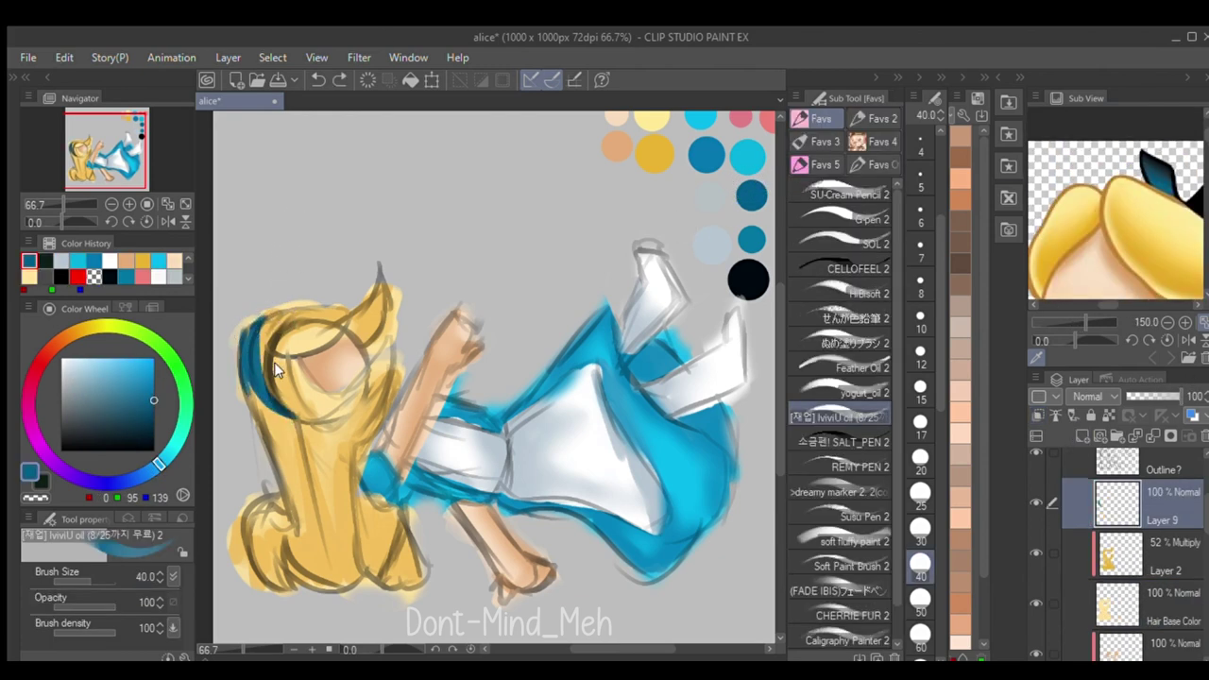
pyautogui.moveTo(268, 342); pyautogui.dragTo(287, 416)
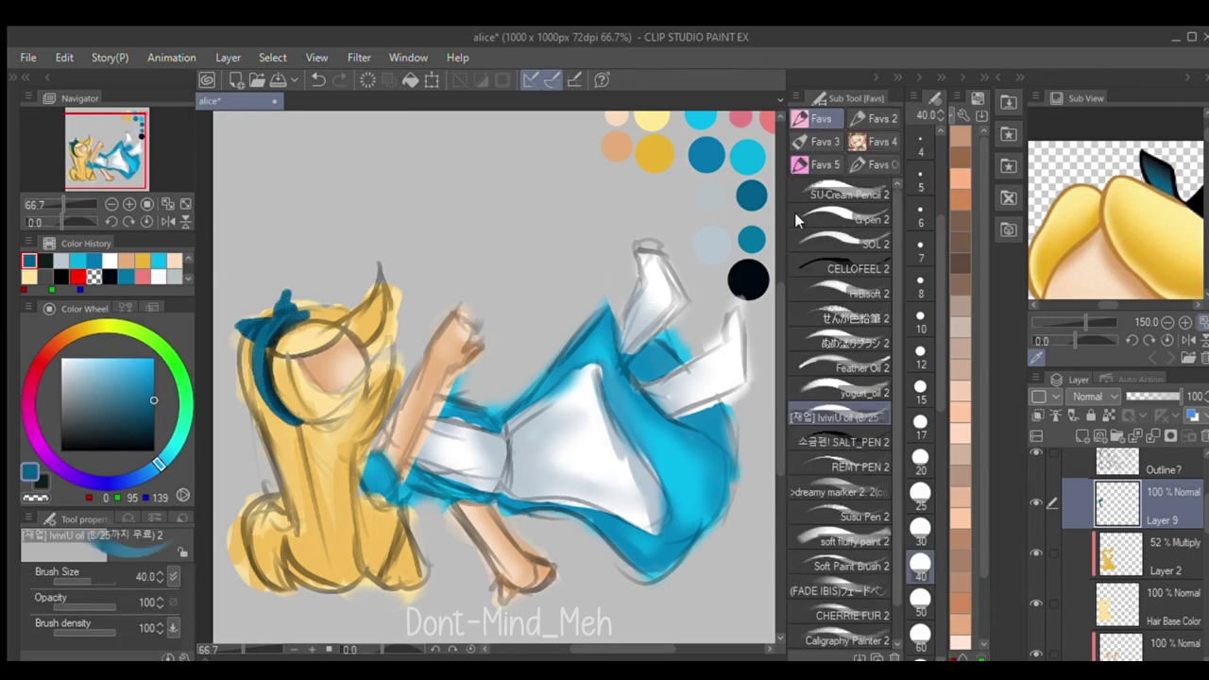
# - Paint both shoes in the same deep teal-blue on the headband layer, following the shoes in the reference image
pyautogui.moveTo(644, 248); pyautogui.dragTo(662, 268)
pyautogui.moveTo(1086, 322); pyautogui.dragTo(1103, 303)
pyautogui.moveTo(1206, 219); pyautogui.dragTo(1206, 245)
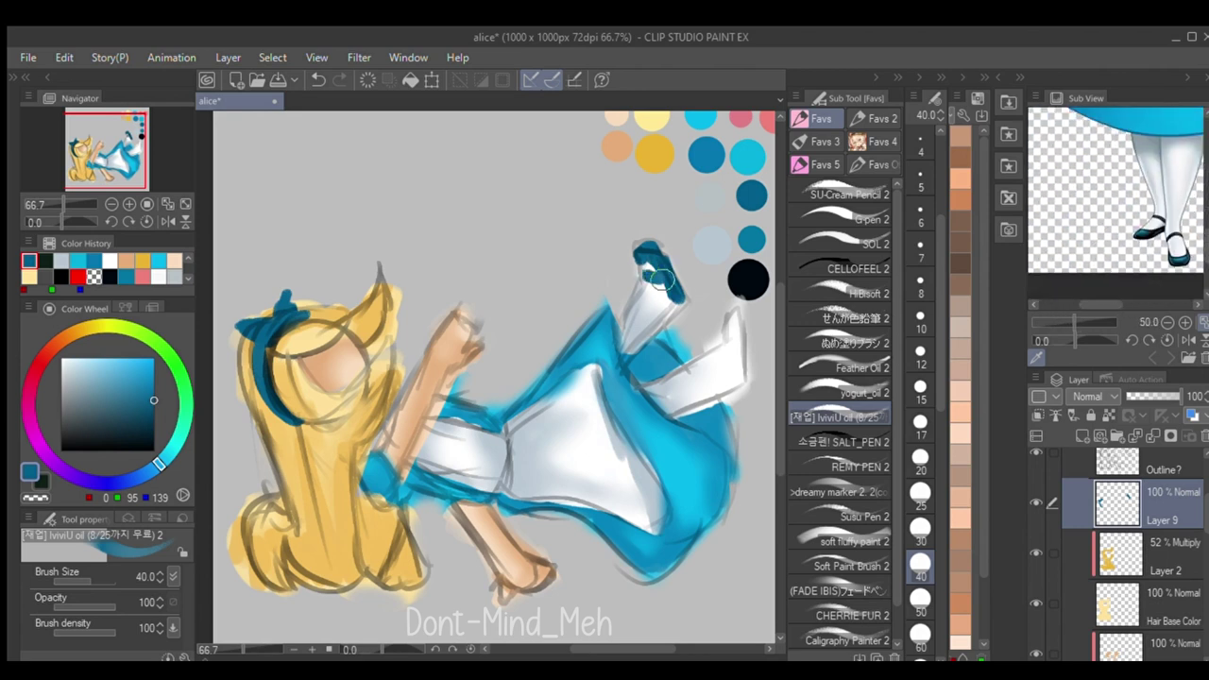
pyautogui.moveTo(729, 314); pyautogui.dragTo(742, 382)
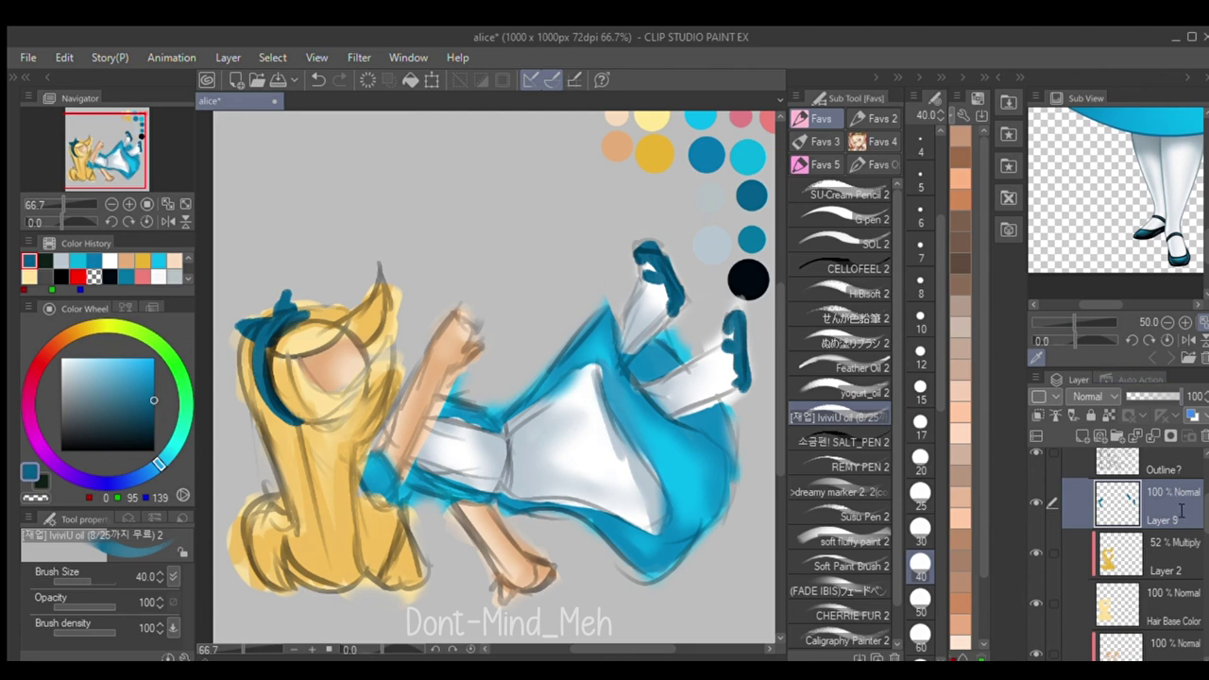
# - Add a layer clipped to the headband and shoes layer and shade the bow, headband and both shoes with the near-black swatch
pyautogui.click(1136, 435)
pyautogui.keyDown('alt'); pyautogui.click(748, 279); pyautogui.keyUp('alt')
pyautogui.moveTo(242, 326); pyautogui.dragTo(266, 325)
pyautogui.moveTo(258, 342)
pyautogui.mouseDown()
pyautogui.moveTo(263, 398)
pyautogui.moveTo(298, 421)
pyautogui.mouseUp()
pyautogui.scroll(-4, 1154, 159)
pyautogui.scroll(5, 1158, 153)
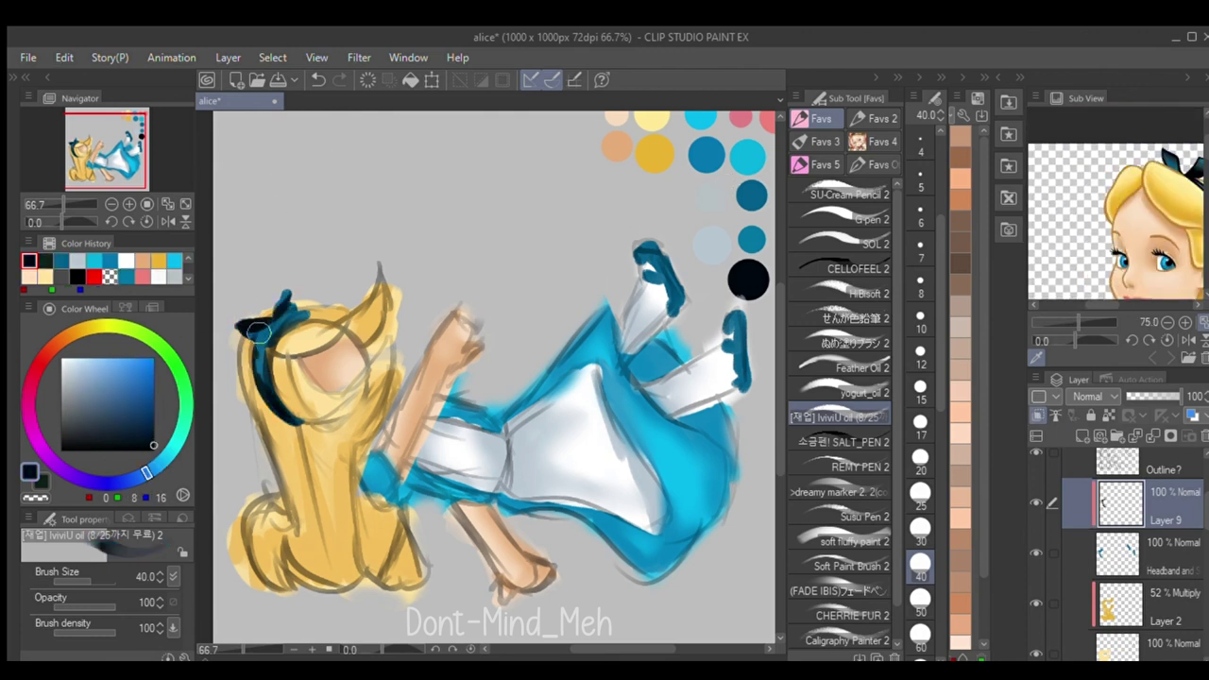
pyautogui.moveTo(733, 313); pyautogui.dragTo(742, 387)
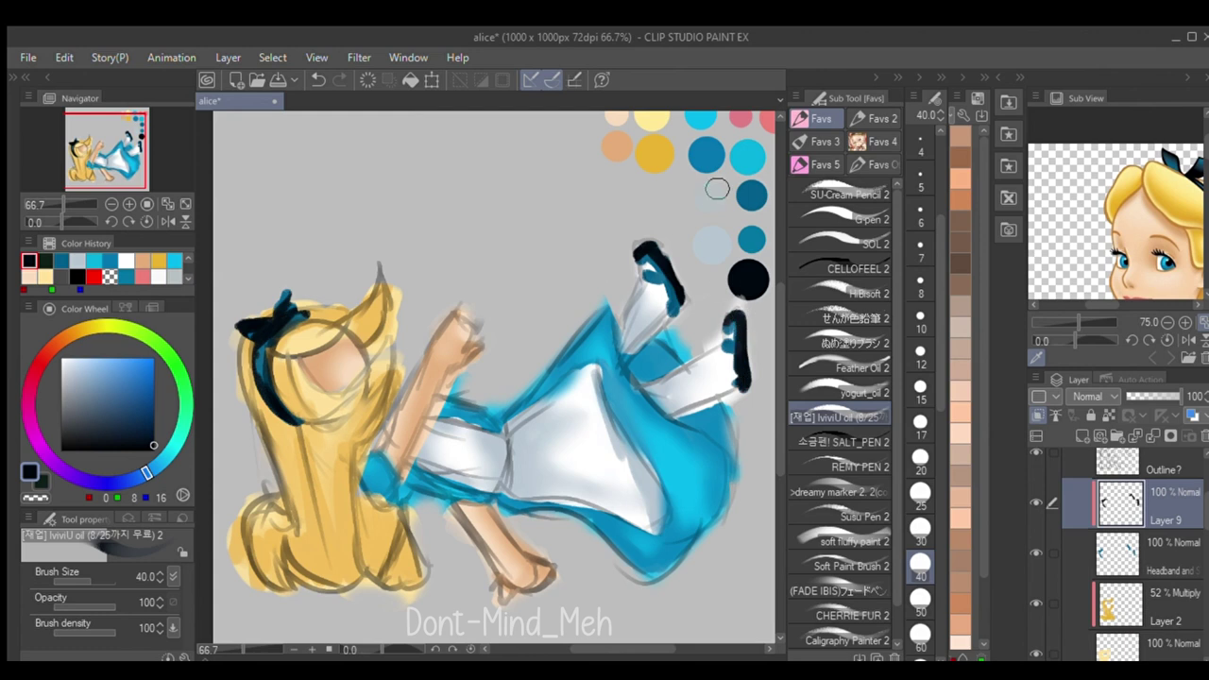
# - Soften the near-black shading on the bow and both shoes with the Blur tool
pyautogui.press('j')
pyautogui.moveTo(279, 312); pyautogui.dragTo(250, 335)
pyautogui.moveTo(640, 253); pyautogui.dragTo(648, 262)
pyautogui.moveTo(733, 321); pyautogui.dragTo(743, 371)
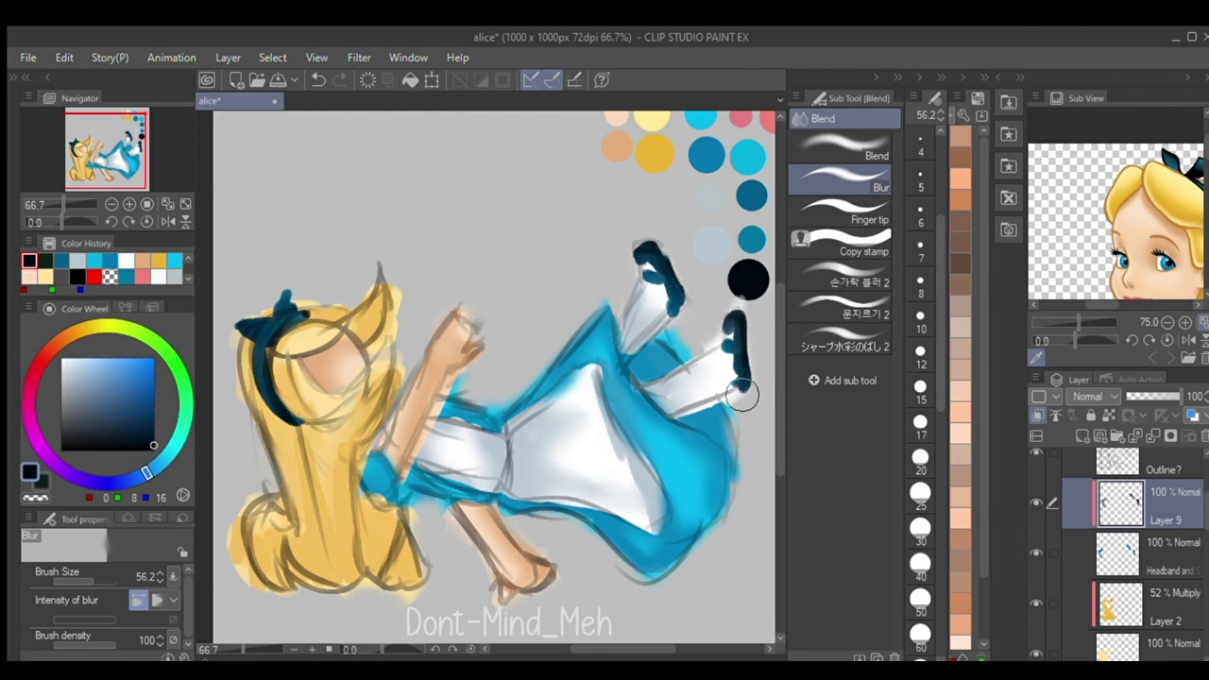
# - Select the apron shading layer, Layer 7, and blur the shading along the apron's skirt edge
pyautogui.scroll(-7, 532, 397)
pyautogui.scroll(5, 533, 400)
pyautogui.scroll(-6, 1130, 540)
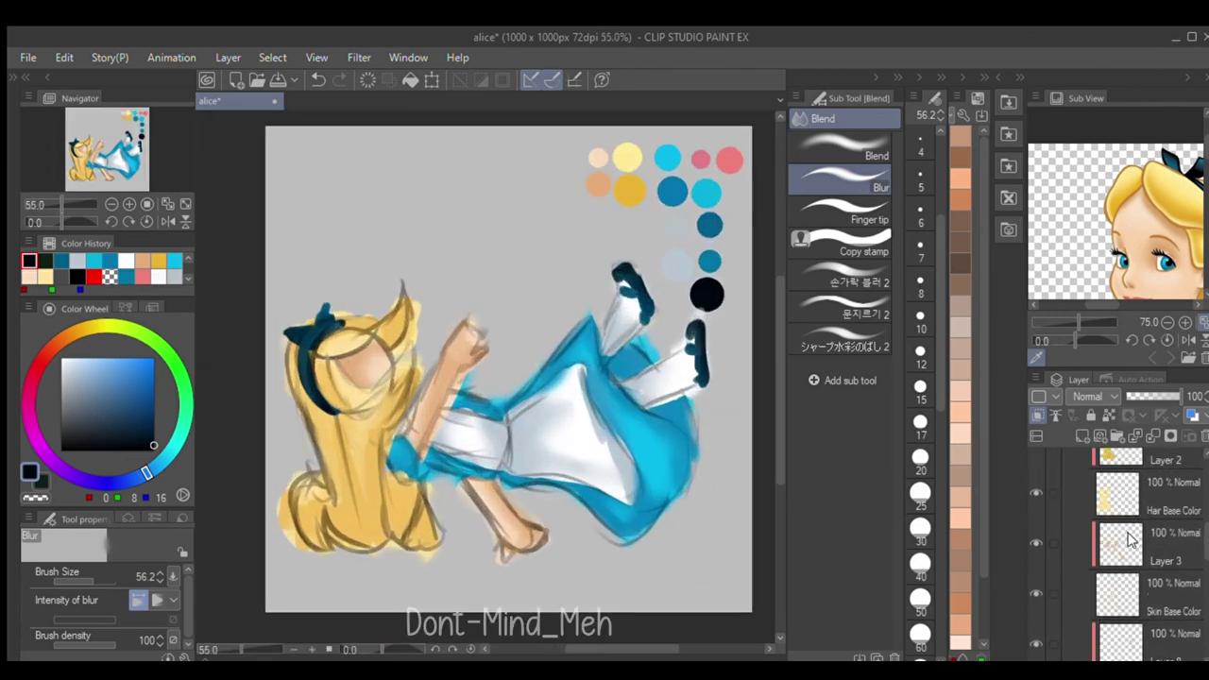
pyautogui.click(1131, 529)
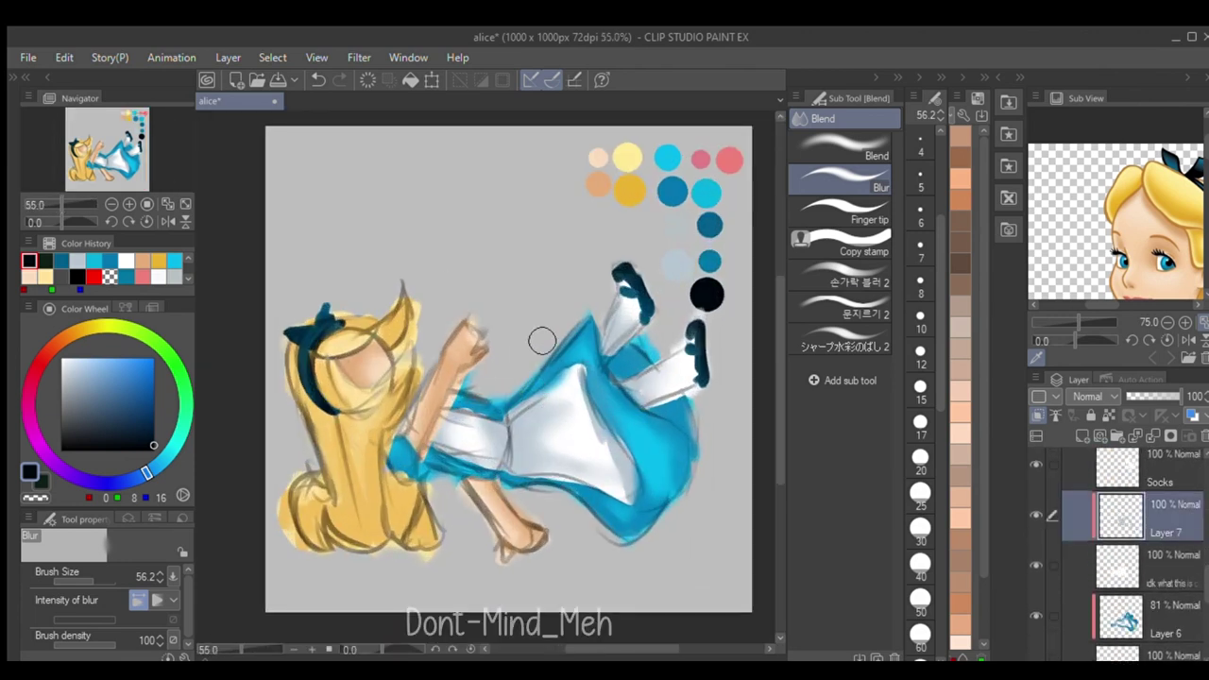
pyautogui.moveTo(585, 408); pyautogui.dragTo(626, 372)
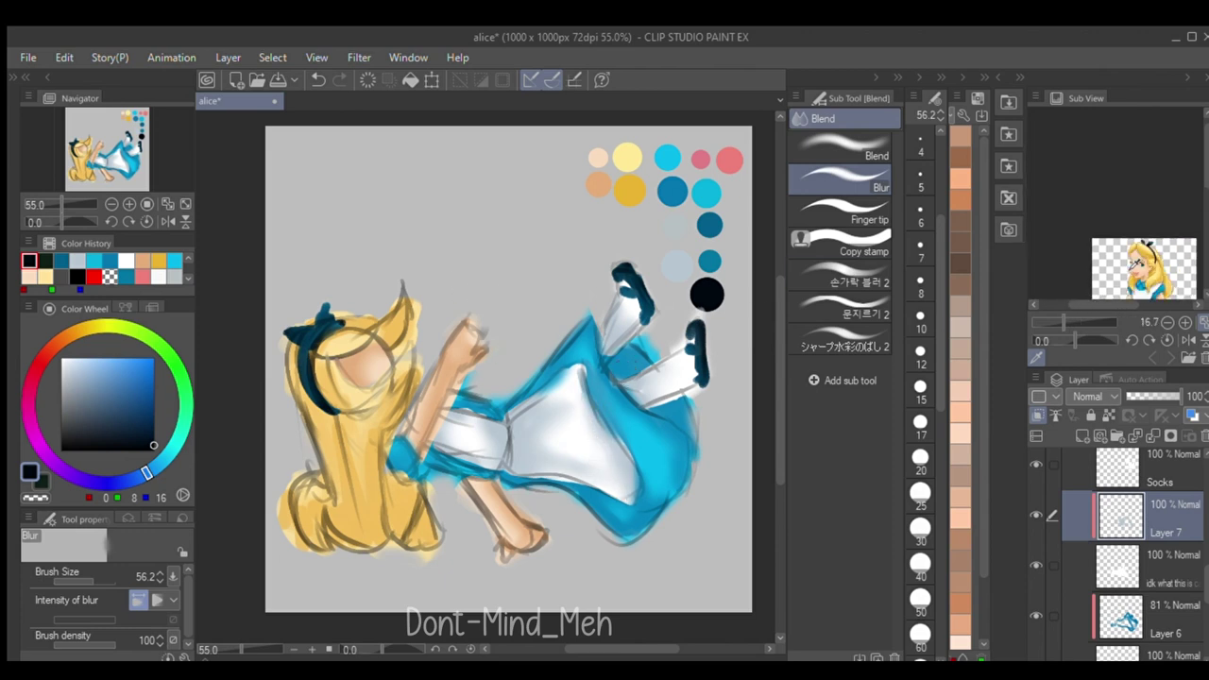
pyautogui.scroll(5, 1174, 564)
pyautogui.scroll(-5, 1174, 565)
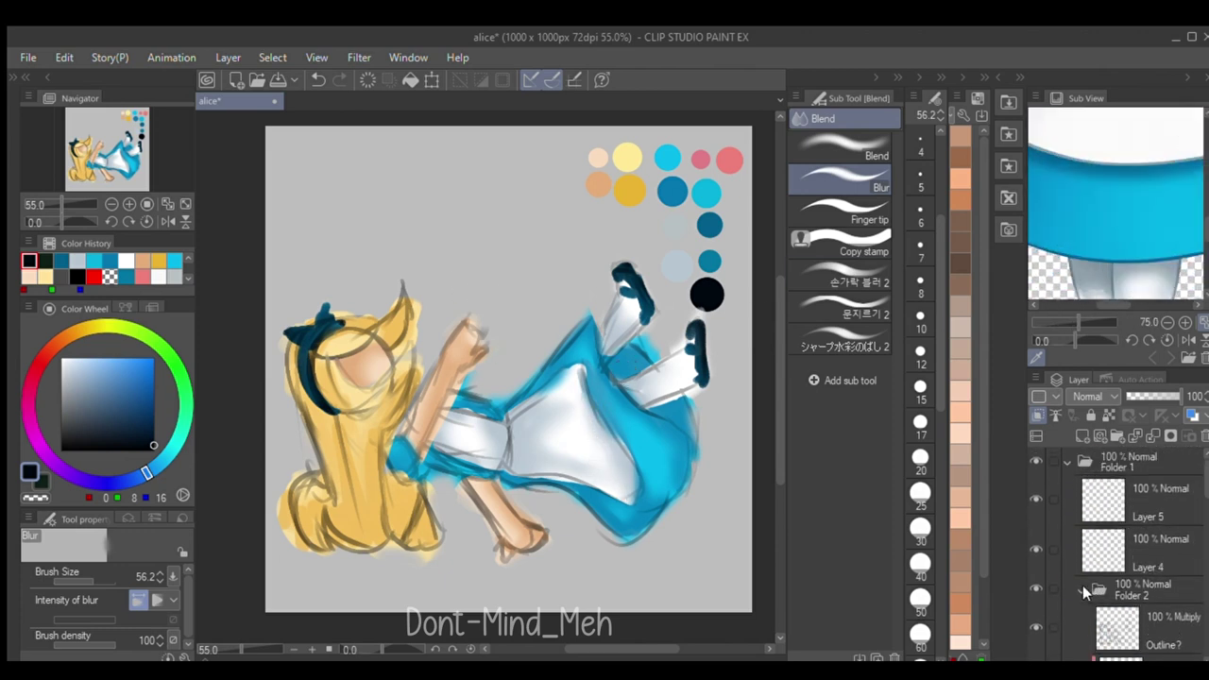
# - Collapse Folder 1 and create a new folder holding an empty layer between it and the Paper layer
pyautogui.scroll(2, 1149, 536)
pyautogui.moveTo(1158, 597); pyautogui.dragTo(1164, 452)
pyautogui.click(1067, 509)
pyautogui.moveTo(1089, 480); pyautogui.dragTo(1128, 508)
pyautogui.hotkey('ctrl', 'z')
pyautogui.moveTo(1133, 459); pyautogui.dragTo(1129, 506)
pyautogui.click(1117, 436)
pyautogui.scroll(-5, 506, 248)
pyautogui.scroll(4, 334, 245)
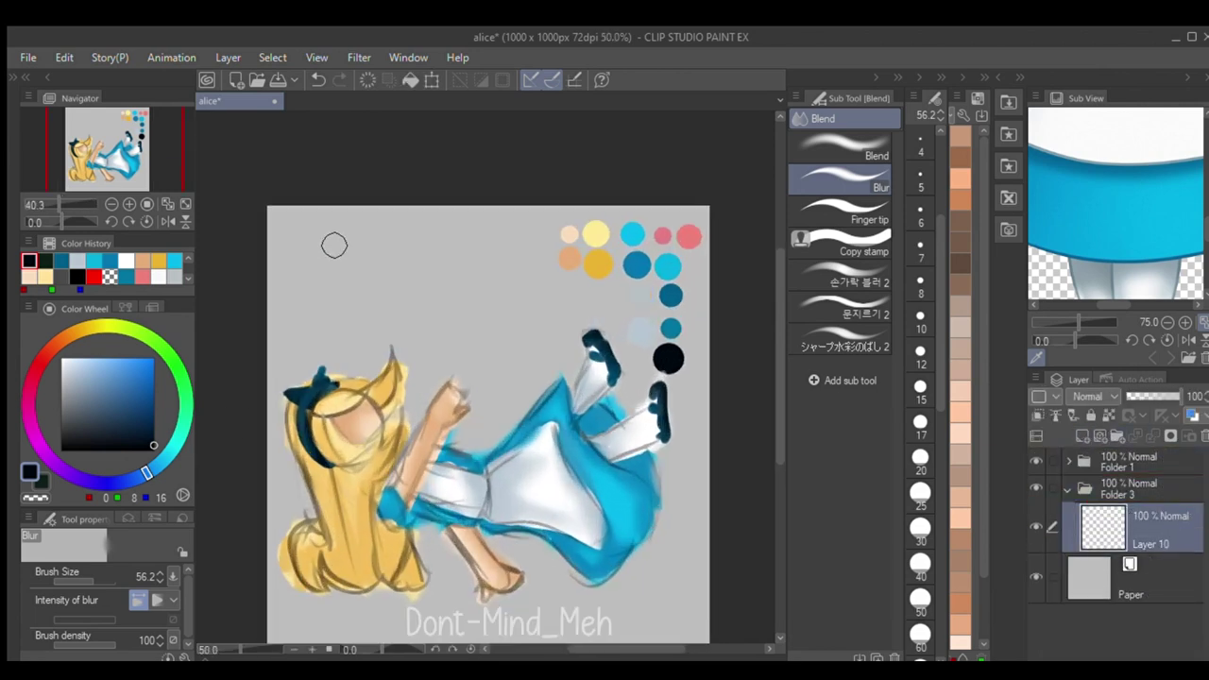
# - Paint bronze and gold gears around the canvas edges with Gear Brush Random and Gear Brush Gold, and lower the layer's opacity to 61%
pyautogui.click(13, 77)
pyautogui.click(42, 256)
pyautogui.click(12, 78)
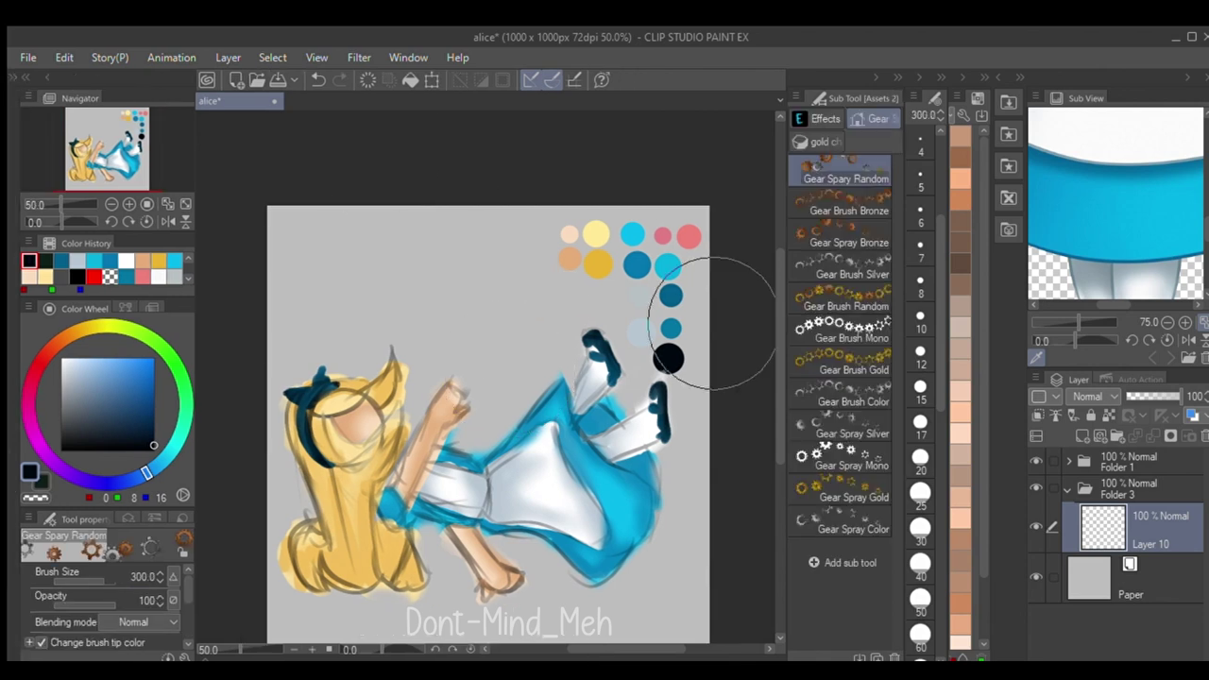
pyautogui.click(841, 299)
pyautogui.moveTo(489, 209)
pyautogui.mouseDown()
pyautogui.moveTo(694, 255)
pyautogui.moveTo(659, 324)
pyautogui.mouseUp()
pyautogui.moveTo(295, 496); pyautogui.dragTo(404, 629)
pyautogui.click(845, 363)
pyautogui.moveTo(680, 567)
pyautogui.mouseDown()
pyautogui.moveTo(237, 350)
pyautogui.moveTo(445, 324)
pyautogui.moveTo(248, 350)
pyautogui.mouseUp()
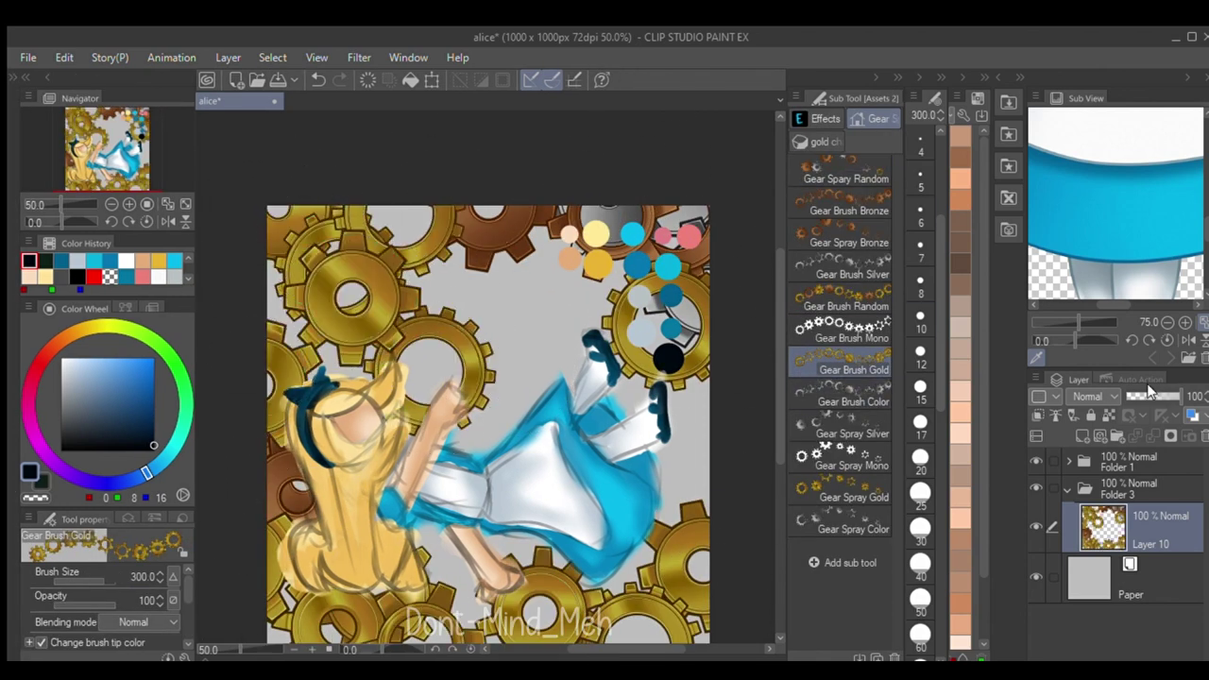
pyautogui.moveTo(1151, 393); pyautogui.dragTo(1160, 393)
# - Add a new layer beneath the gear layer and hide the gear layer
pyautogui.click(1144, 577)
pyautogui.click(1082, 435)
pyautogui.moveTo(1146, 578); pyautogui.dragTo(1147, 538)
pyautogui.click(1036, 527)
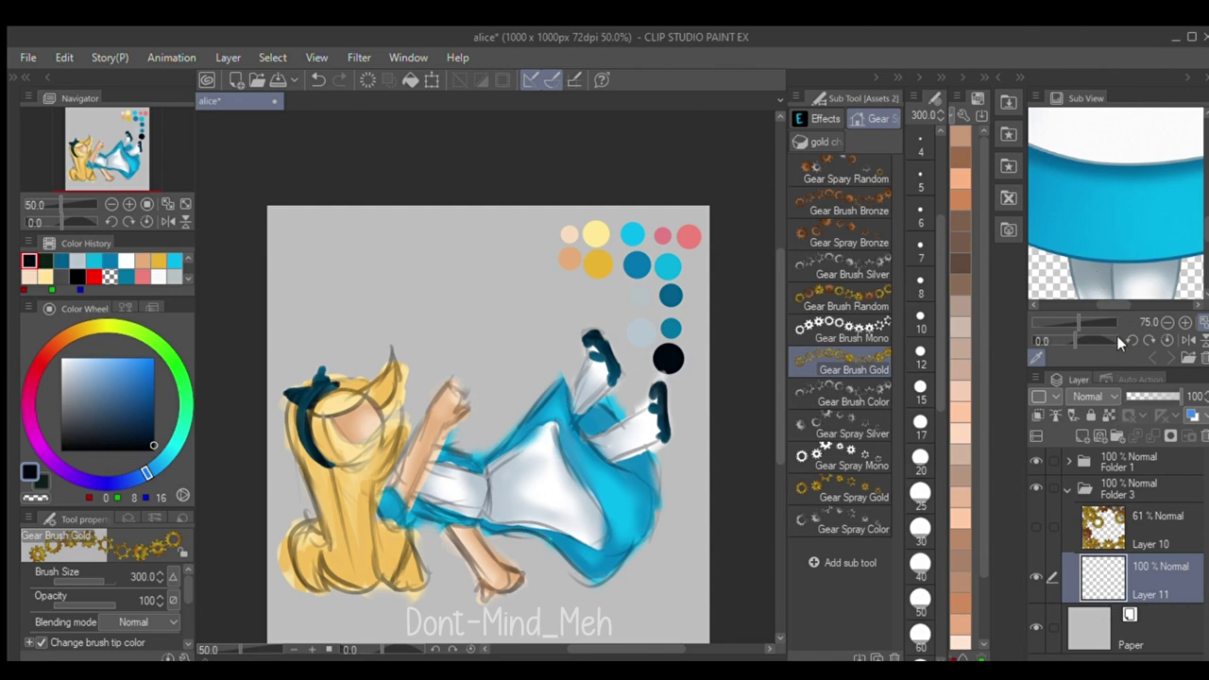
# - Pick the tan brown from the colour set and try a gear brush stroke in the upper background
pyautogui.click(951, 115)
pyautogui.click(989, 189)
pyautogui.moveTo(982, 276); pyautogui.dragTo(980, 389)
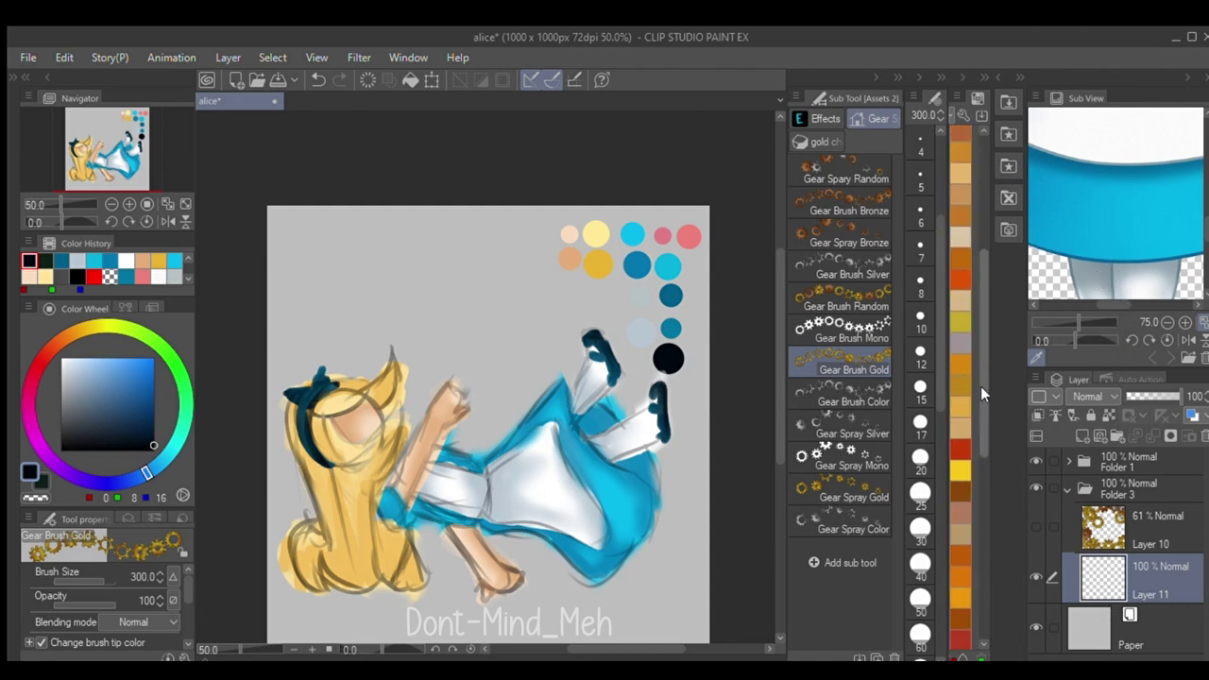
pyautogui.click(959, 194)
pyautogui.moveTo(311, 250); pyautogui.dragTo(335, 203)
pyautogui.hotkey('ctrl', 'z')
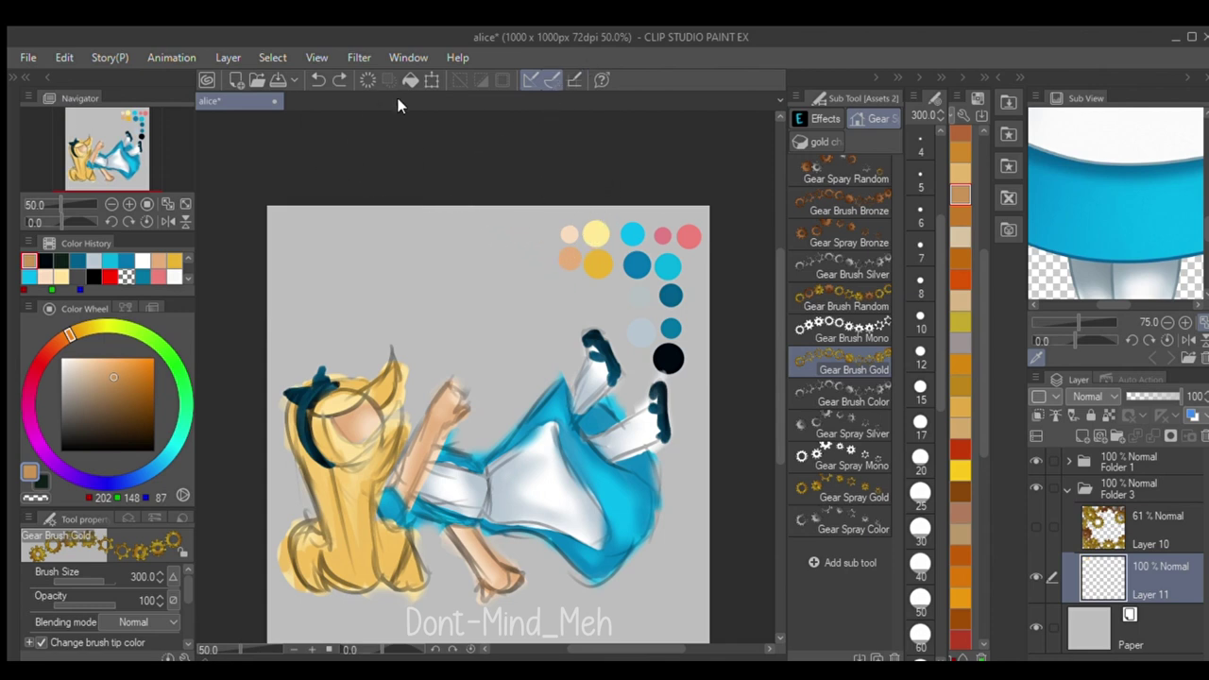
# - Paint tan over the upper-left background and down the left edge with the soft fluffy paint 2 brush at size 269.2
pyautogui.click(12, 78)
pyautogui.click(20, 207)
pyautogui.click(12, 79)
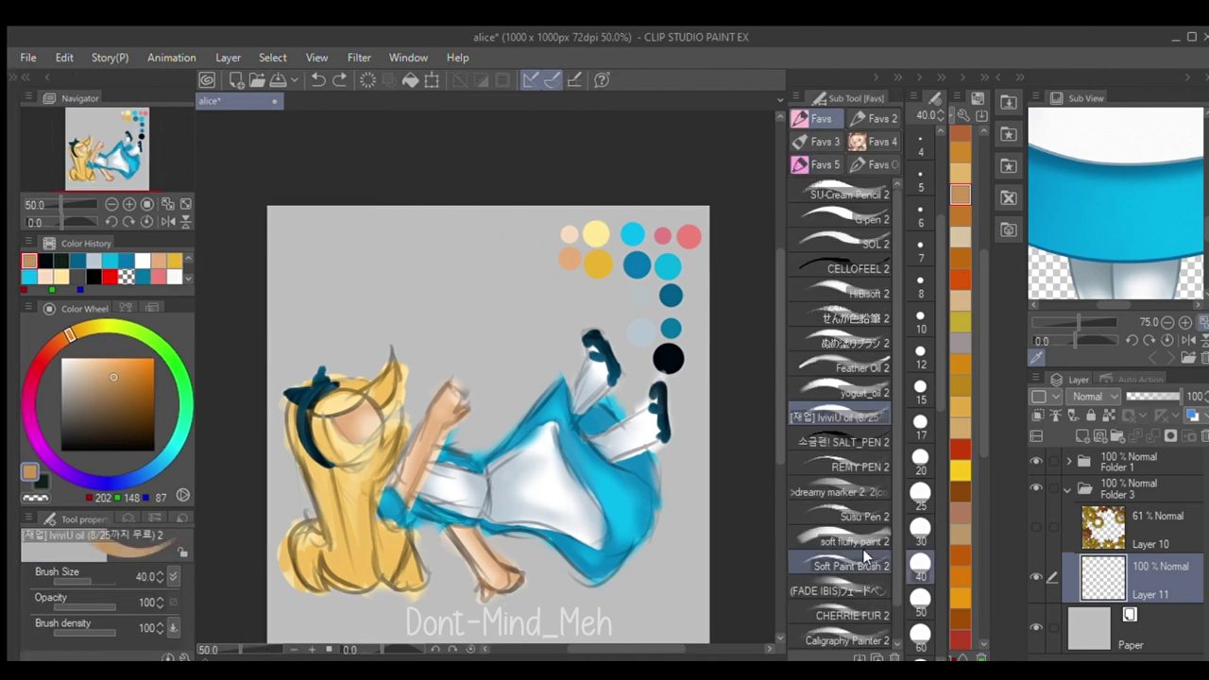
pyautogui.click(860, 541)
pyautogui.moveTo(436, 214)
pyautogui.mouseDown()
pyautogui.moveTo(286, 308)
pyautogui.moveTo(264, 463)
pyautogui.mouseUp()
# - Paint golden yellow over the left background and across the lower background beneath the figure
pyautogui.click(959, 406)
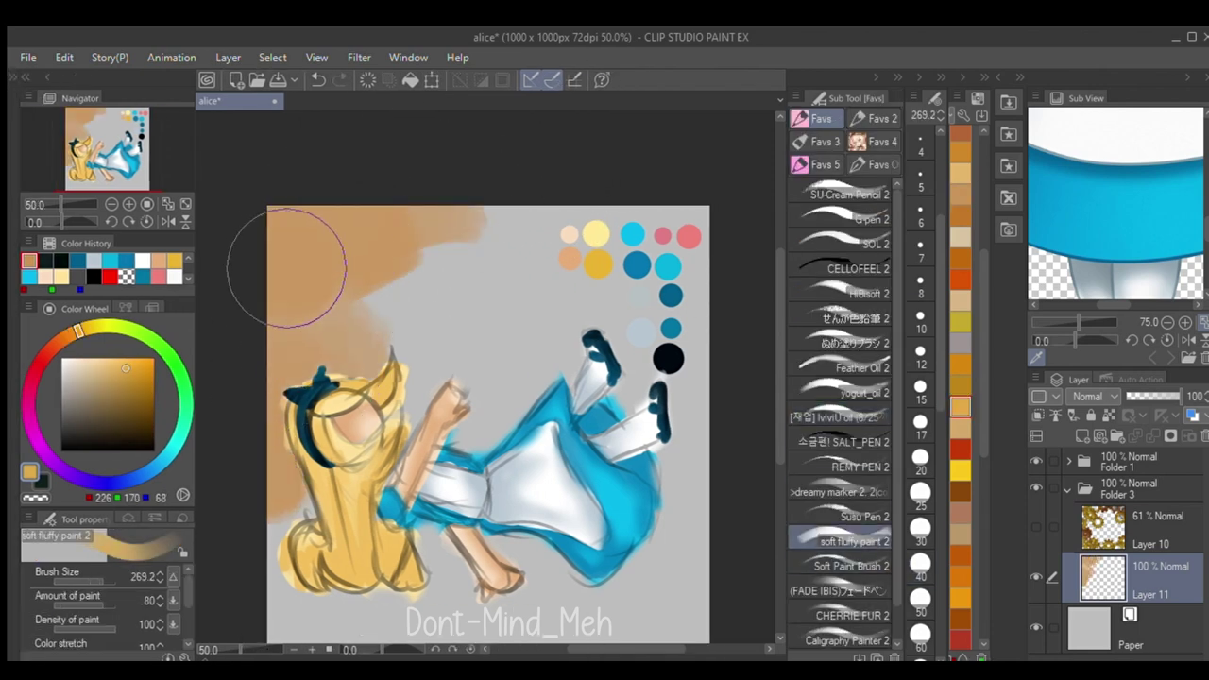
pyautogui.moveTo(286, 268); pyautogui.dragTo(325, 366)
pyautogui.moveTo(718, 434)
pyautogui.mouseDown()
pyautogui.moveTo(567, 595)
pyautogui.moveTo(349, 604)
pyautogui.mouseUp()
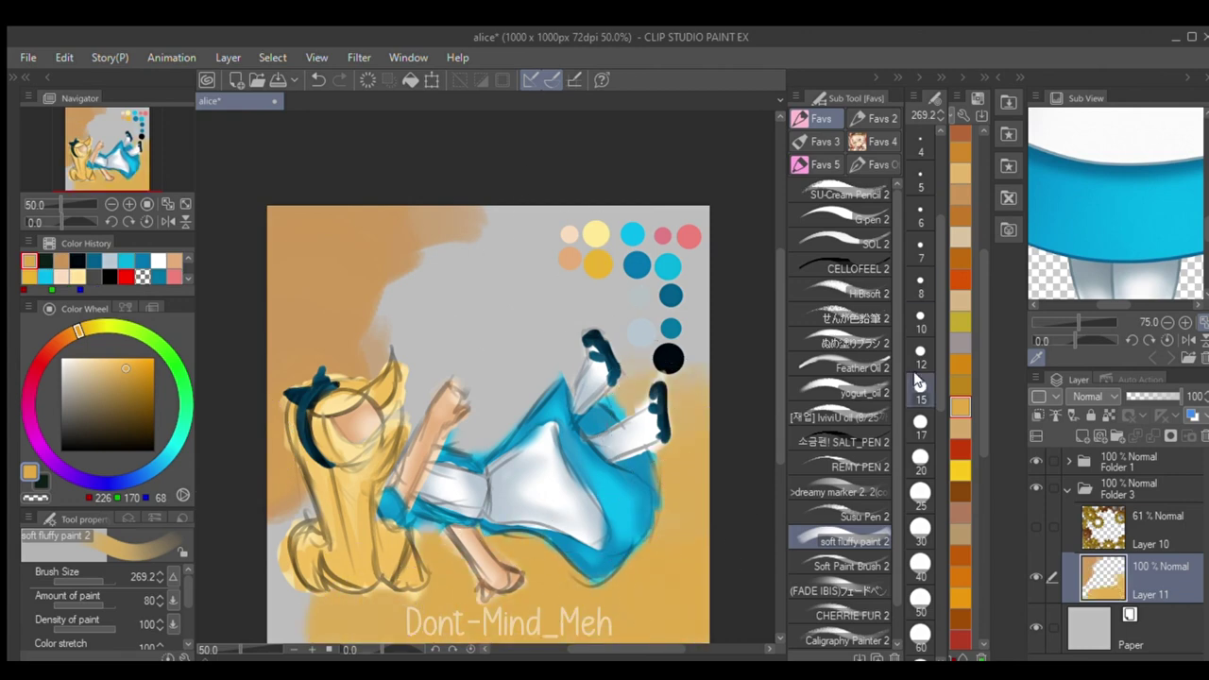
# - Brush rust red accents into the background behind the dress and along the lower-left corner
pyautogui.click(960, 450)
pyautogui.moveTo(704, 406); pyautogui.dragTo(487, 444)
pyautogui.moveTo(368, 609); pyautogui.dragTo(302, 610)
pyautogui.scroll(4, 498, 387)
pyautogui.scroll(-2, 491, 368)
pyautogui.scroll(-3, 510, 406)
pyautogui.scroll(1, 420, 351)
# - Cover the remaining upper-right background with mauve grey and add orange strokes behind the figure
pyautogui.click(960, 341)
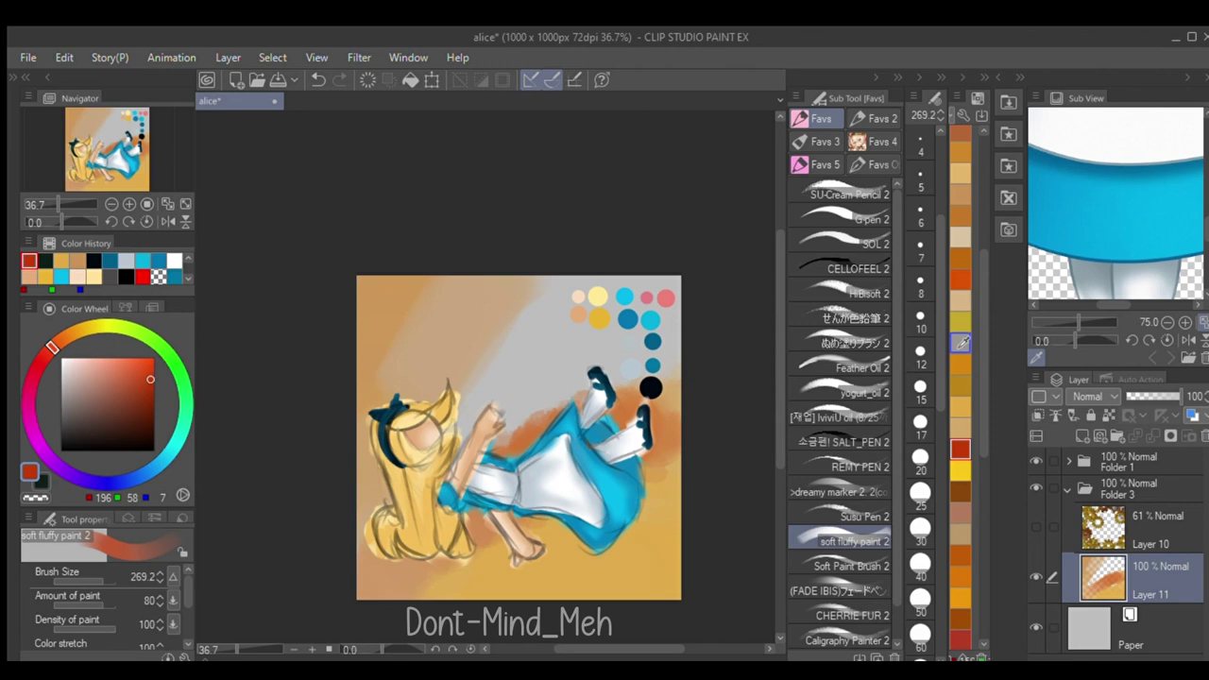
pyautogui.moveTo(590, 311); pyautogui.dragTo(651, 342)
pyautogui.click(959, 364)
pyautogui.moveTo(500, 376)
pyautogui.mouseDown()
pyautogui.moveTo(582, 408)
pyautogui.moveTo(404, 500)
pyautogui.moveTo(593, 336)
pyautogui.moveTo(599, 373)
pyautogui.moveTo(712, 418)
pyautogui.mouseUp()
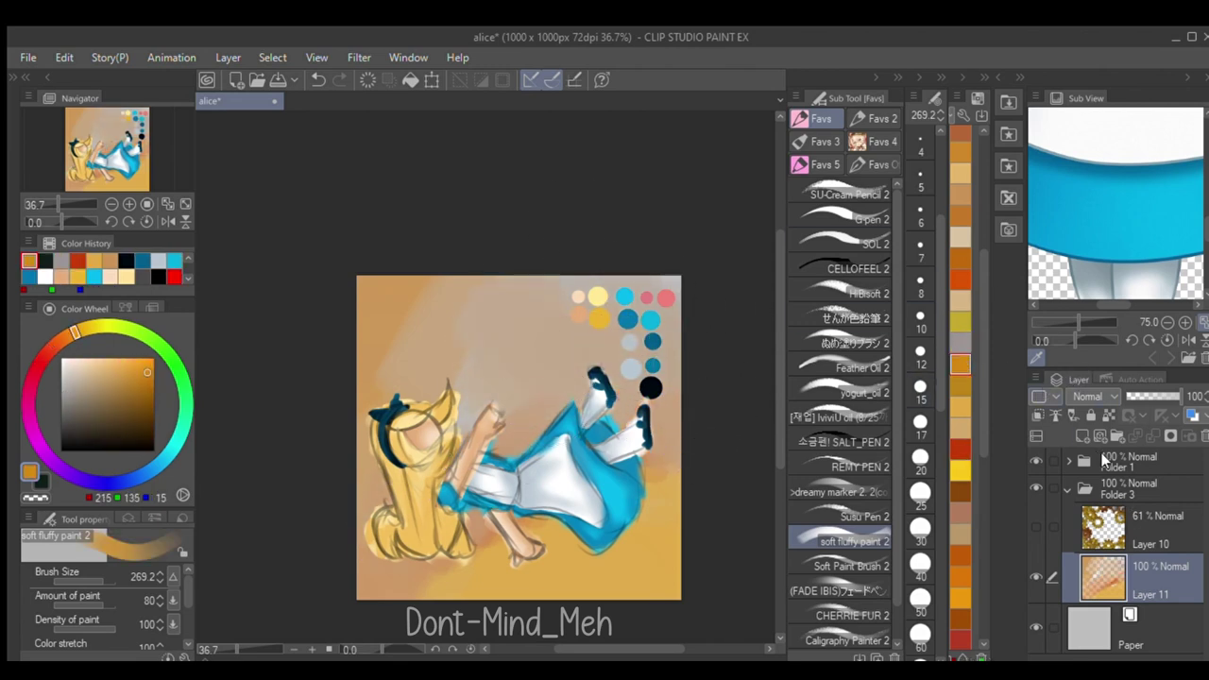
# - Duplicate Folder 1 and merge the copy into a single layer
pyautogui.click(1167, 457)
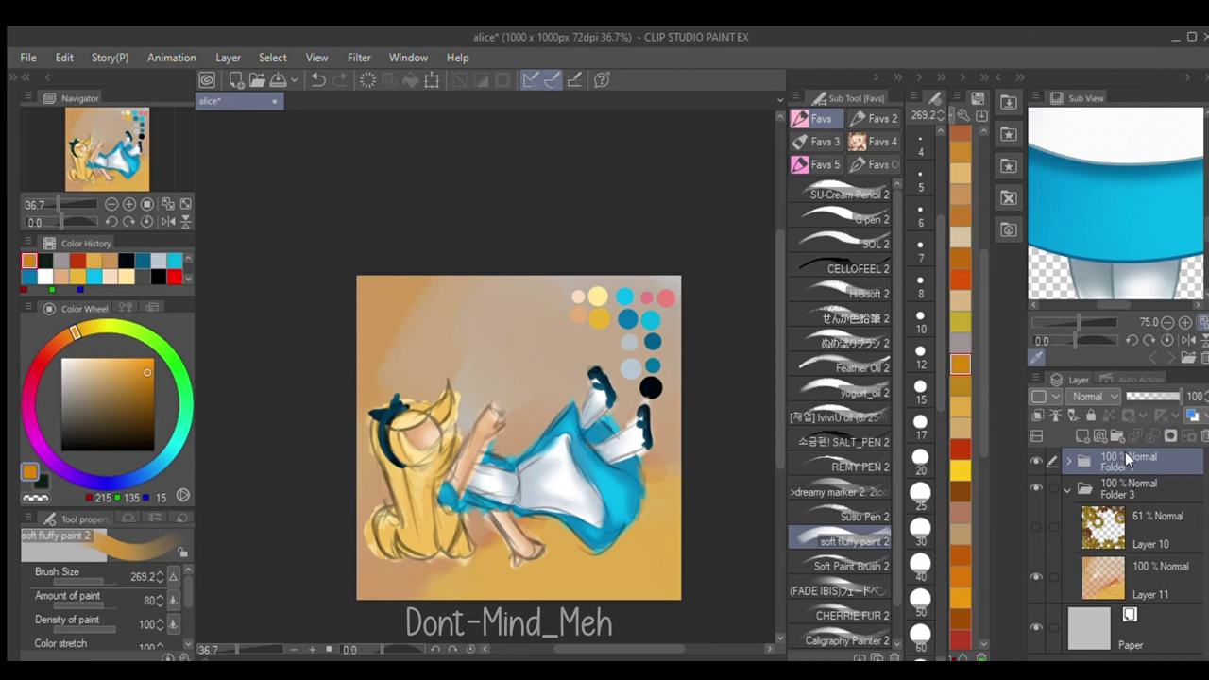
pyautogui.hotkey('ctrl', 'v')
pyautogui.hotkey('ctrl', 'shift', 'e')
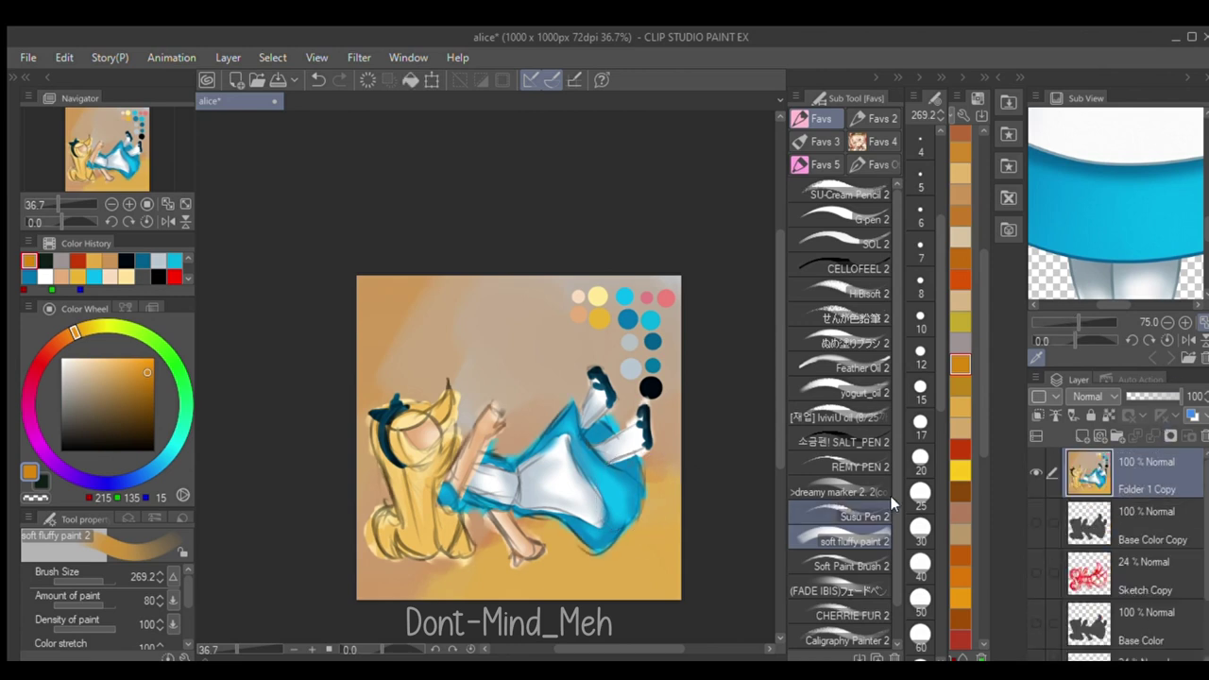
pyautogui.hotkey('ctrl', 'z')
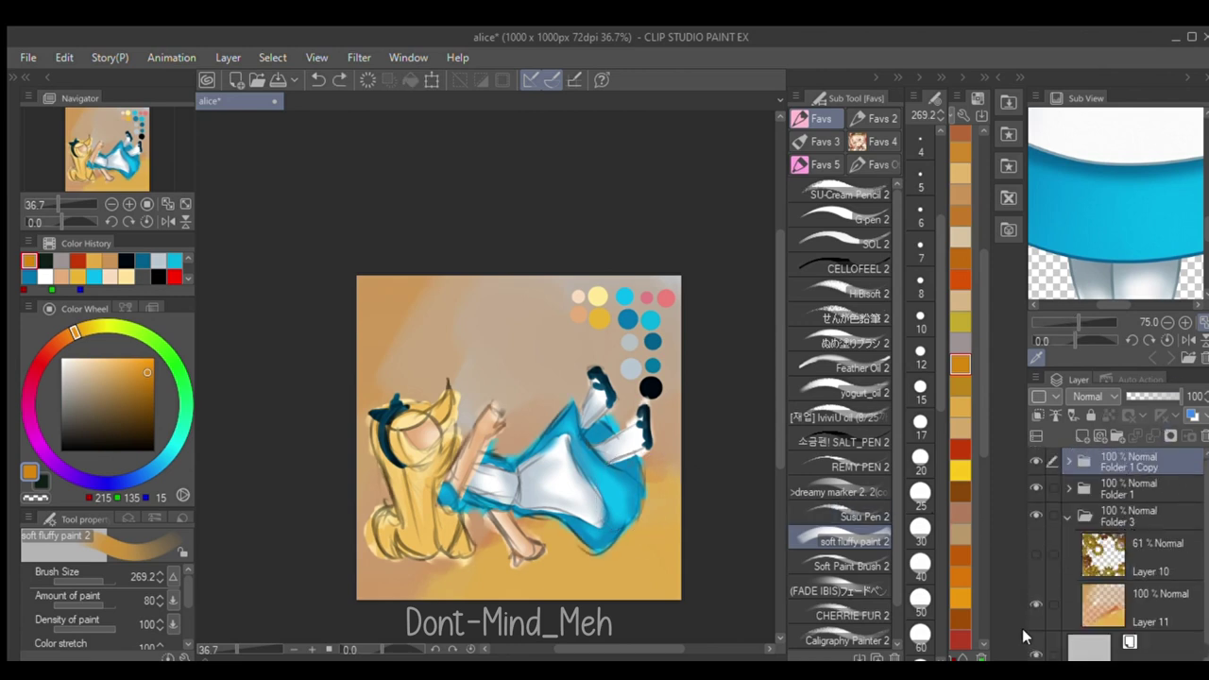
pyautogui.hotkey('ctrl', 'y')
# - Hide the original Folder 1 and erase the colour palette dots from the merged copy with the Soft eraser
pyautogui.scroll(1, 581, 338)
pyautogui.press('e')
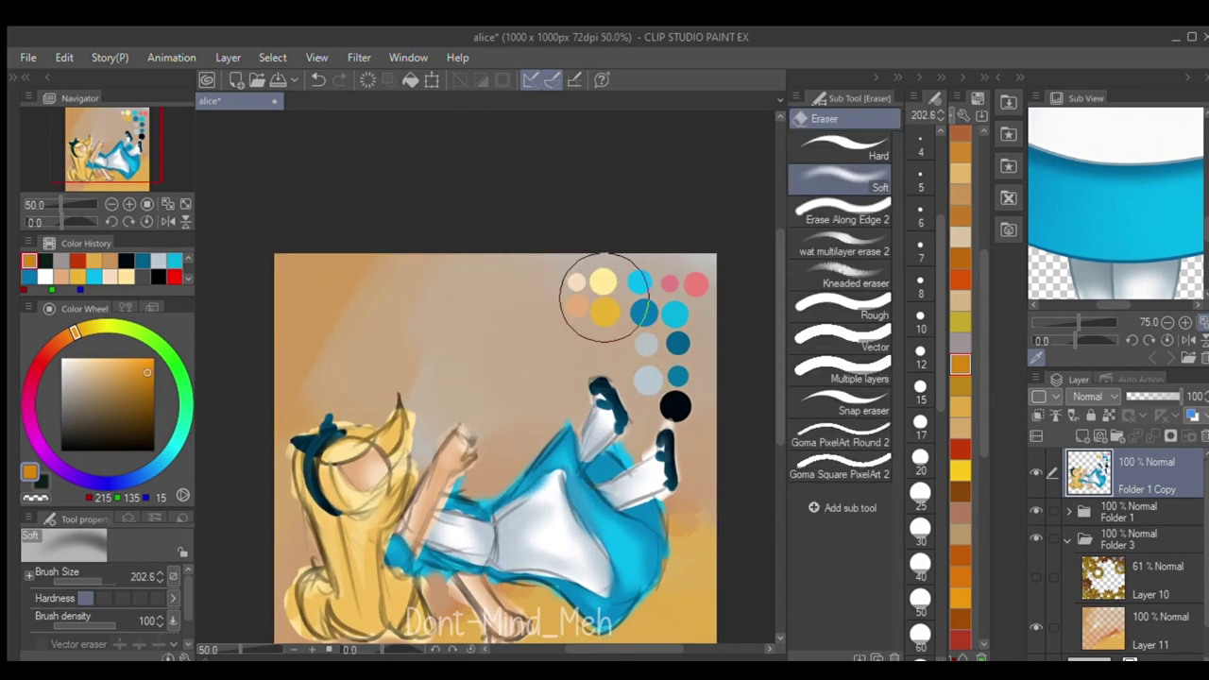
pyautogui.click(1035, 473)
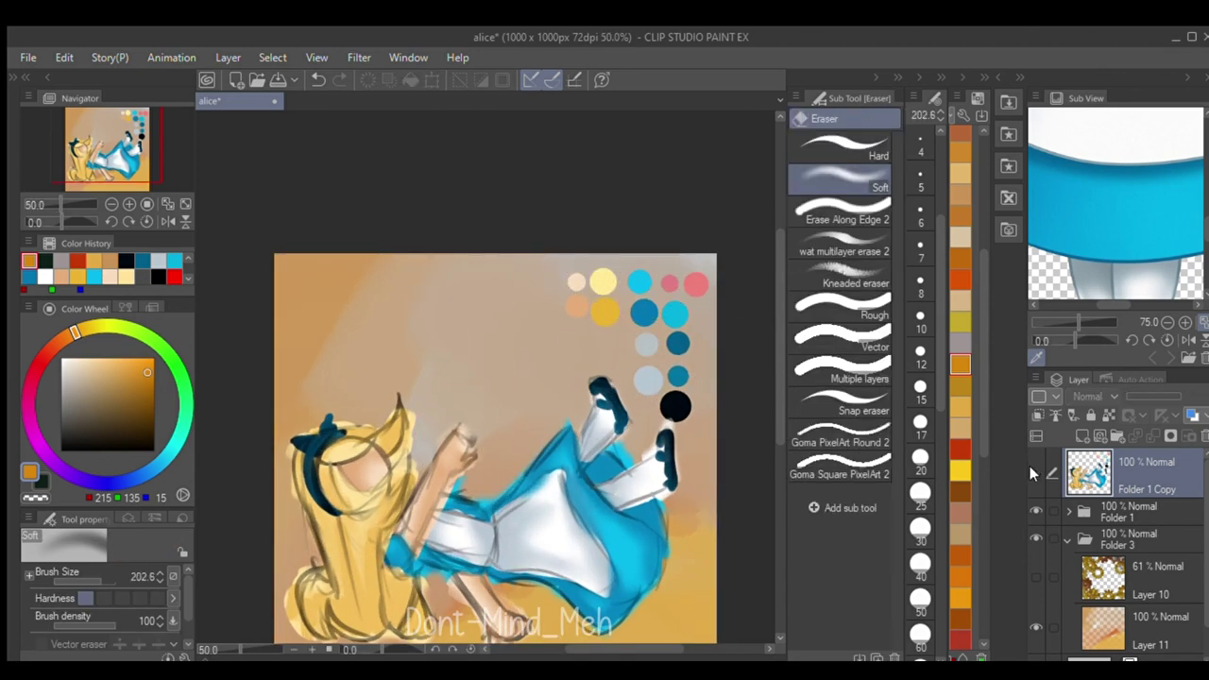
pyautogui.click(1036, 511)
pyautogui.click(1036, 475)
pyautogui.moveTo(694, 283); pyautogui.dragTo(705, 310)
pyautogui.moveTo(697, 323); pyautogui.dragTo(664, 323)
pyautogui.moveTo(647, 378); pyautogui.dragTo(680, 412)
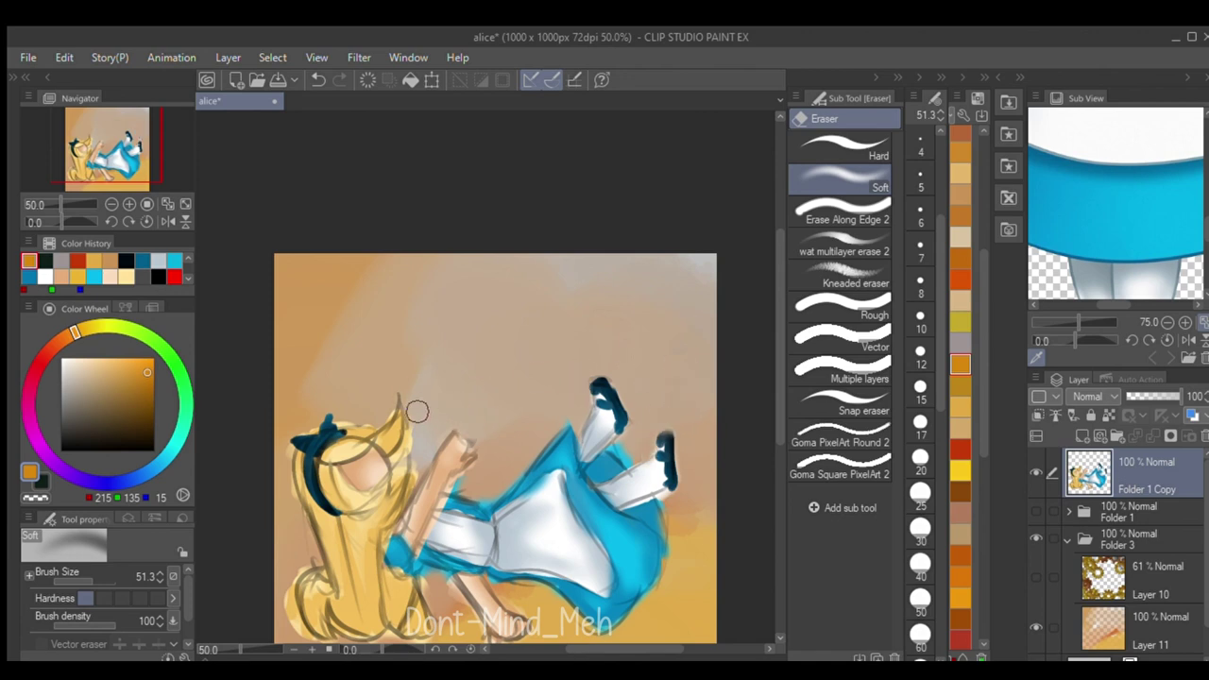
# - Erase the rough edges around the hair, arms and legs with the Soft eraser at size 51.3
pyautogui.scroll(-4, 424, 436)
pyautogui.scroll(5, 439, 571)
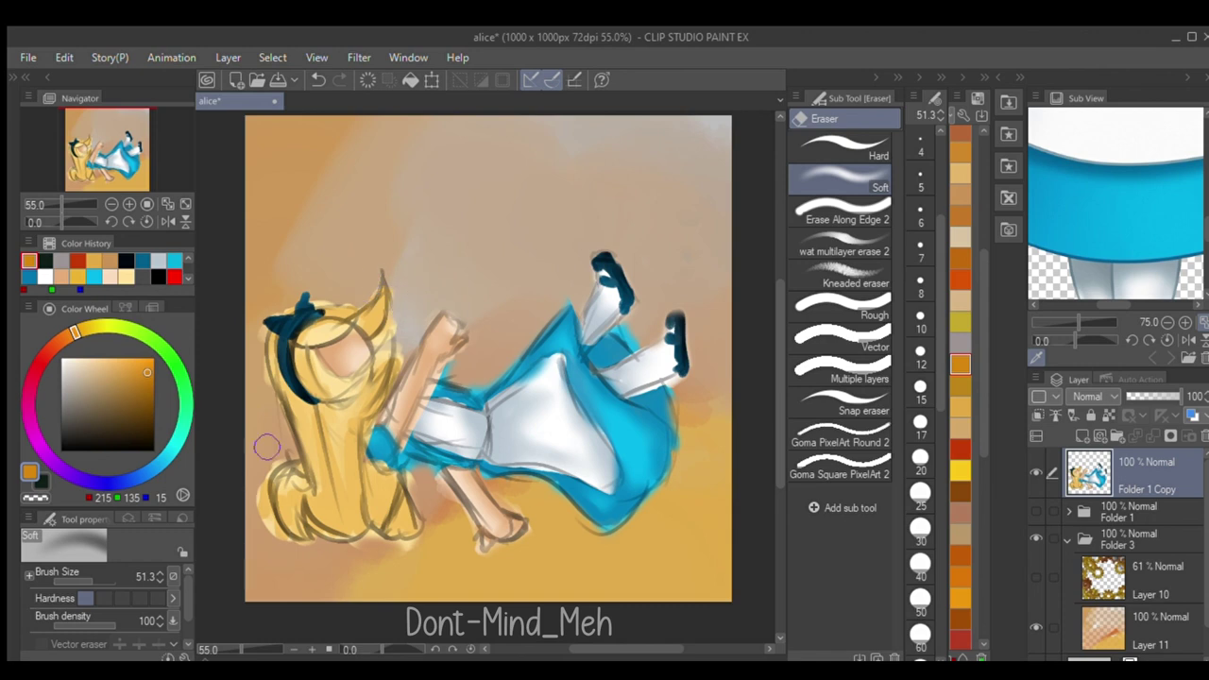
pyautogui.moveTo(260, 477); pyautogui.dragTo(277, 545)
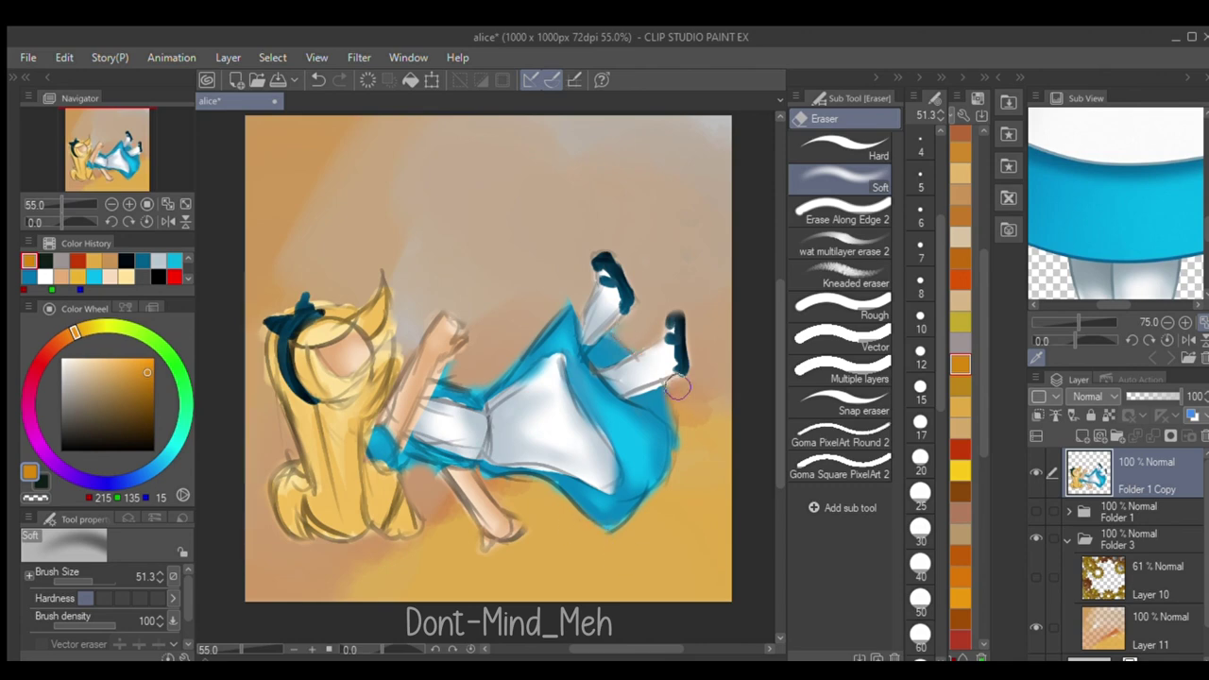
# - Sample light grey from the bodice and repaint its edge beside the raised arm with the IviviU oil brush
pyautogui.scroll(4, 432, 406)
pyautogui.keyDown('alt'); pyautogui.click(401, 464); pyautogui.keyUp('alt')
pyautogui.press('p')
pyautogui.press('[')
pyautogui.hotkey('ctrl', 'z')
pyautogui.press('p')
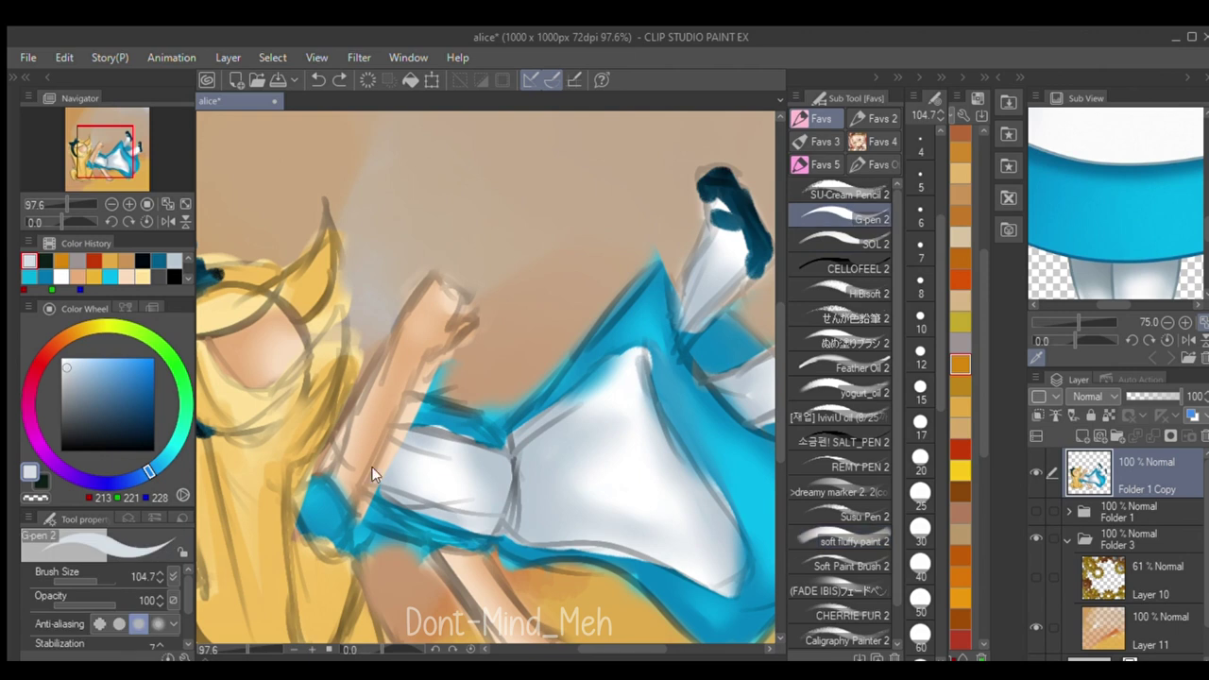
pyautogui.click(832, 415)
pyautogui.keyDown('alt'); pyautogui.click(422, 429); pyautogui.keyUp('alt')
pyautogui.click(848, 268)
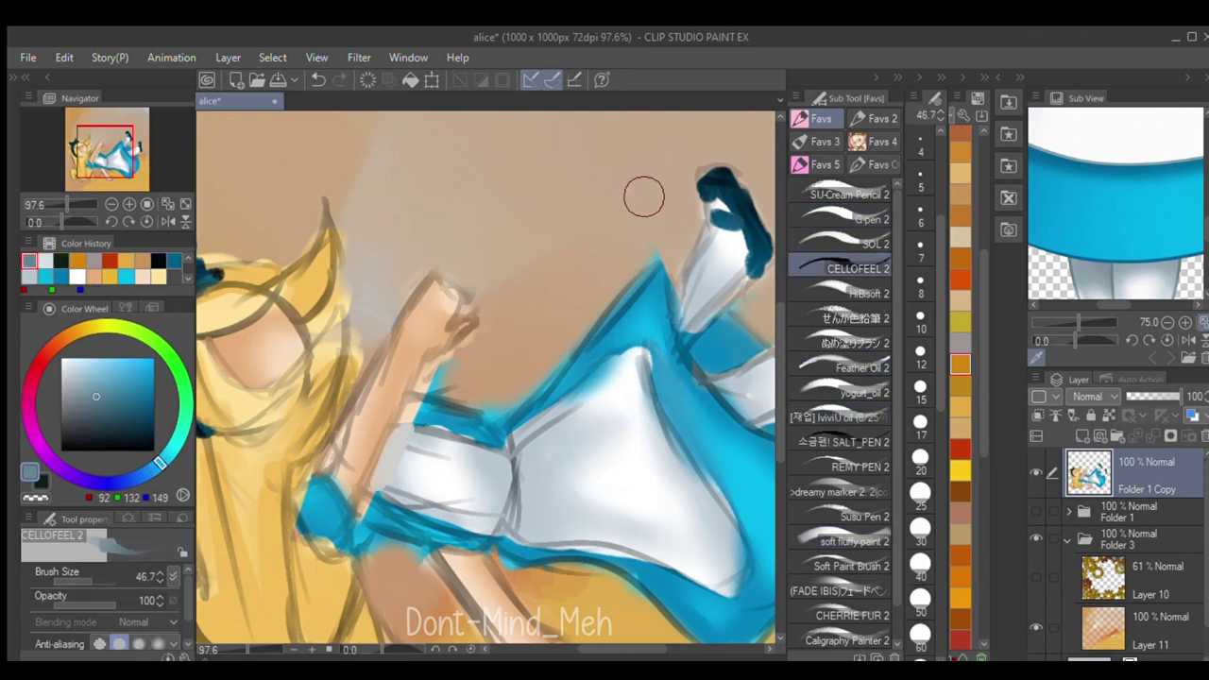
pyautogui.click(60, 452)
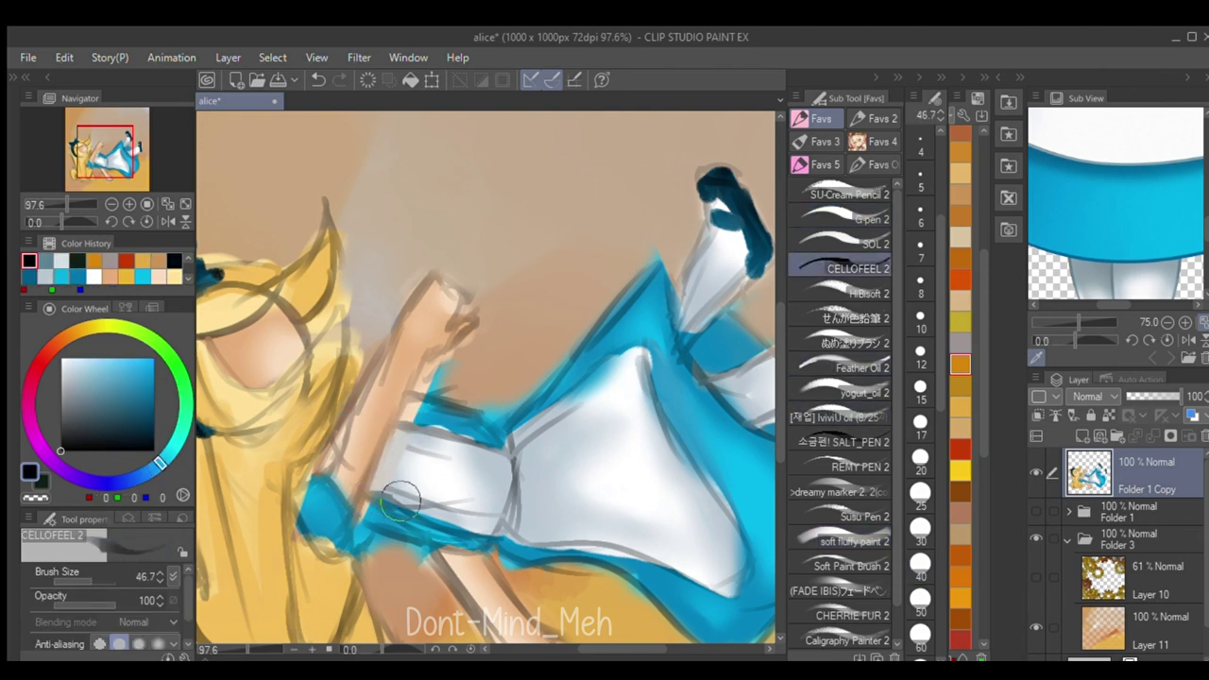
# - Sample the dress blue and paint the sleeve edge beside the raised arm with the IviviU oil brush at size 25.3
pyautogui.keyDown('alt'); pyautogui.click(422, 411); pyautogui.keyUp('alt')
pyautogui.click(840, 416)
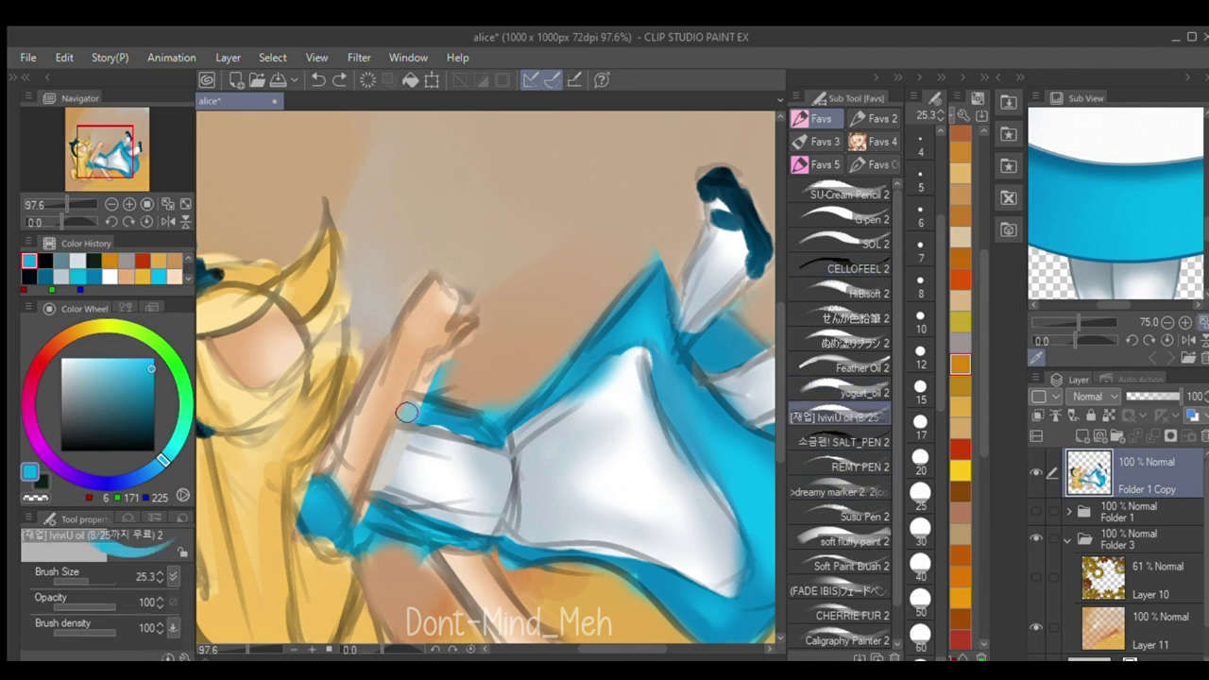
pyautogui.moveTo(402, 417); pyautogui.dragTo(429, 412)
# - Blur the sleeve and raised arm edges with the Blur tool at size 15
pyautogui.press('b')
pyautogui.press('j')
pyautogui.press('[')
pyautogui.press('[')
pyautogui.press('[')
pyautogui.press('[')
pyautogui.press('[')
pyautogui.press('[')
pyautogui.press('[')
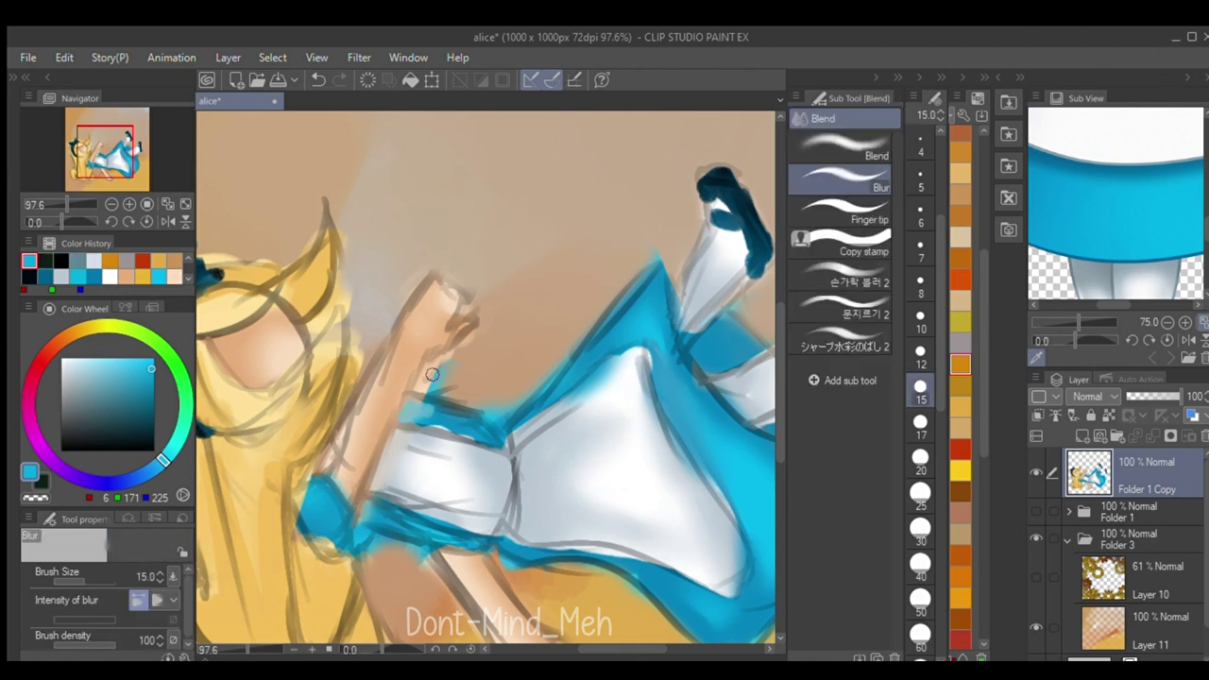
# - Clean up the stray outlines along the arm, sleeve and legs with the Soft eraser at size 18.4
pyautogui.press('b')
pyautogui.press('e')
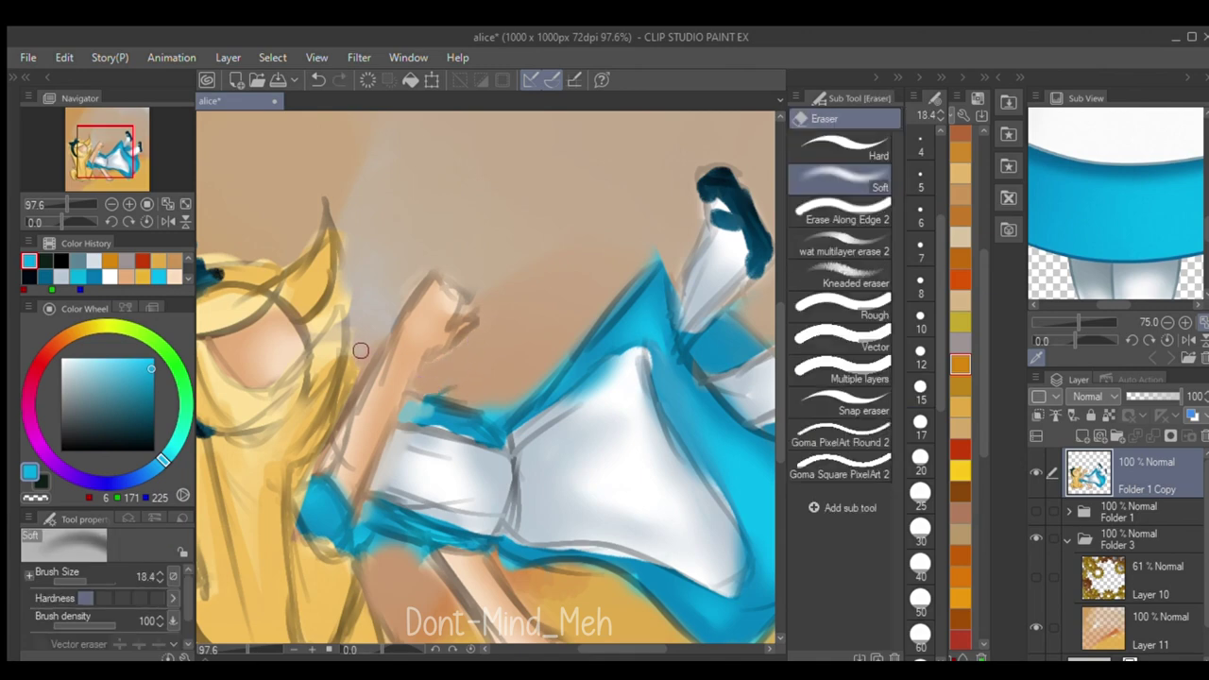
pyautogui.scroll(-5, 453, 462)
pyautogui.scroll(3, 443, 557)
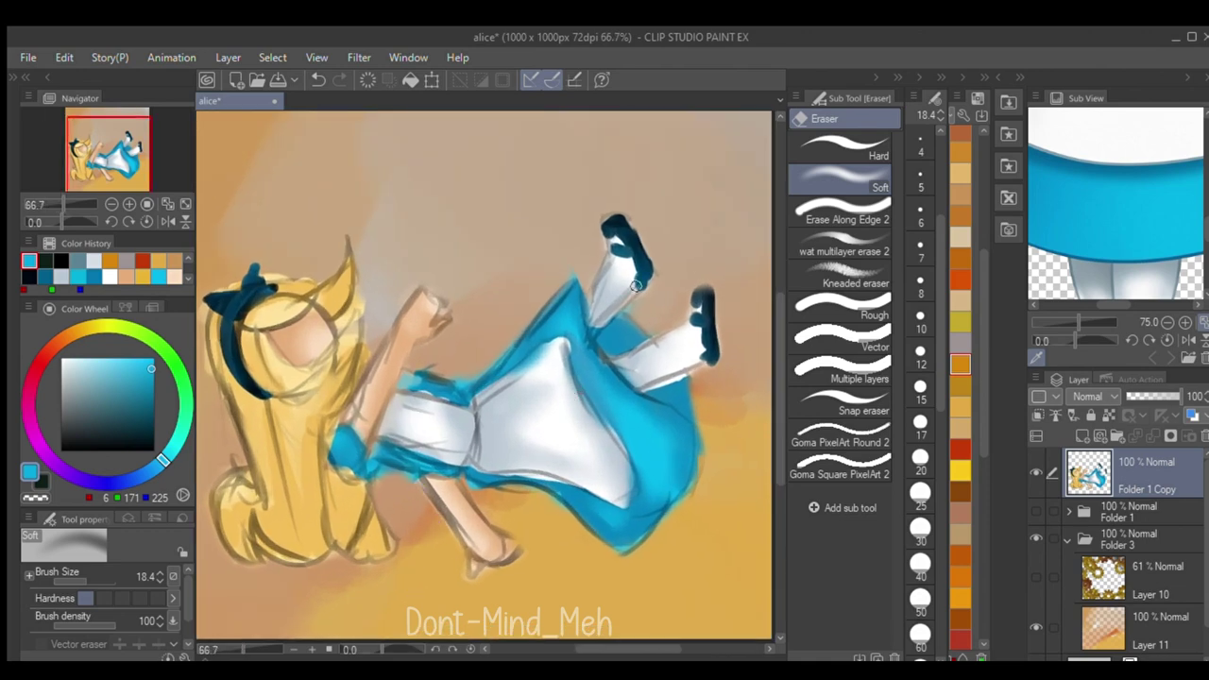
# - Show the gear layer and raise its opacity
pyautogui.scroll(-5, 605, 368)
pyautogui.click(1036, 578)
pyautogui.click(1142, 578)
pyautogui.moveTo(1156, 396); pyautogui.dragTo(1186, 393)
# - Add an empty layer above the gears and another above Folder 1 Copy, clipped to the layer below
pyautogui.scroll(4, 661, 377)
pyautogui.click(1081, 436)
pyautogui.click(1088, 466)
pyautogui.click(1081, 436)
pyautogui.click(1038, 415)
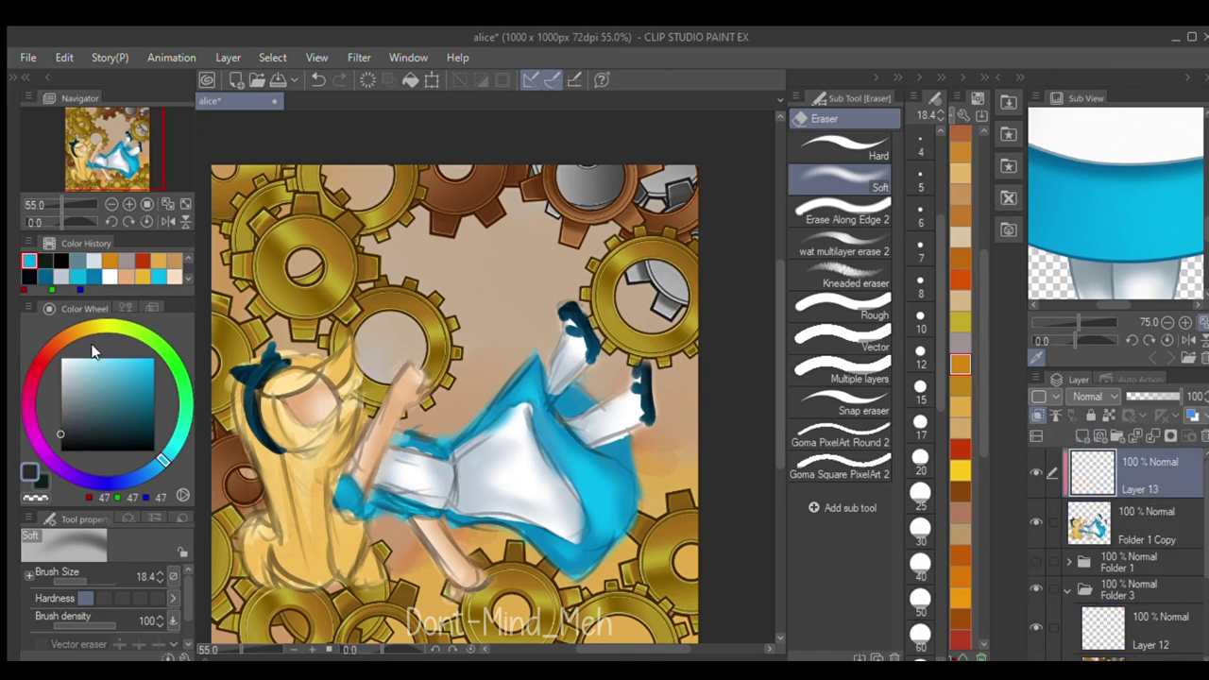
pyautogui.press('p')
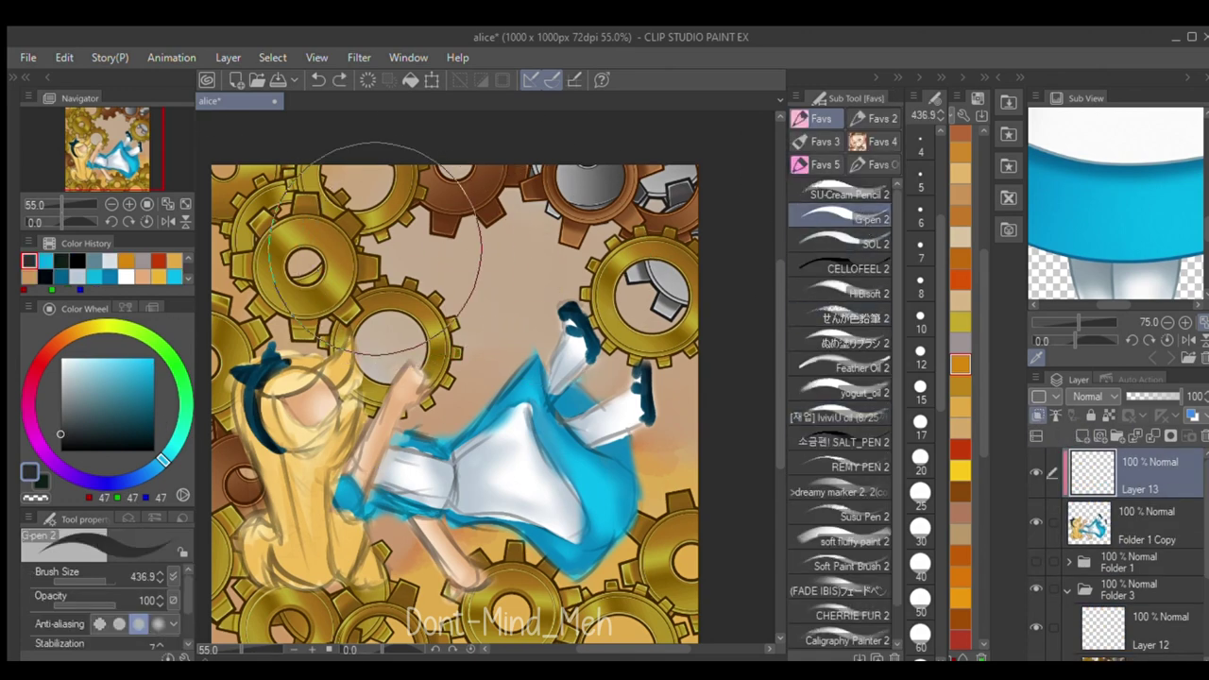
pyautogui.click(1036, 469)
pyautogui.click(1091, 505)
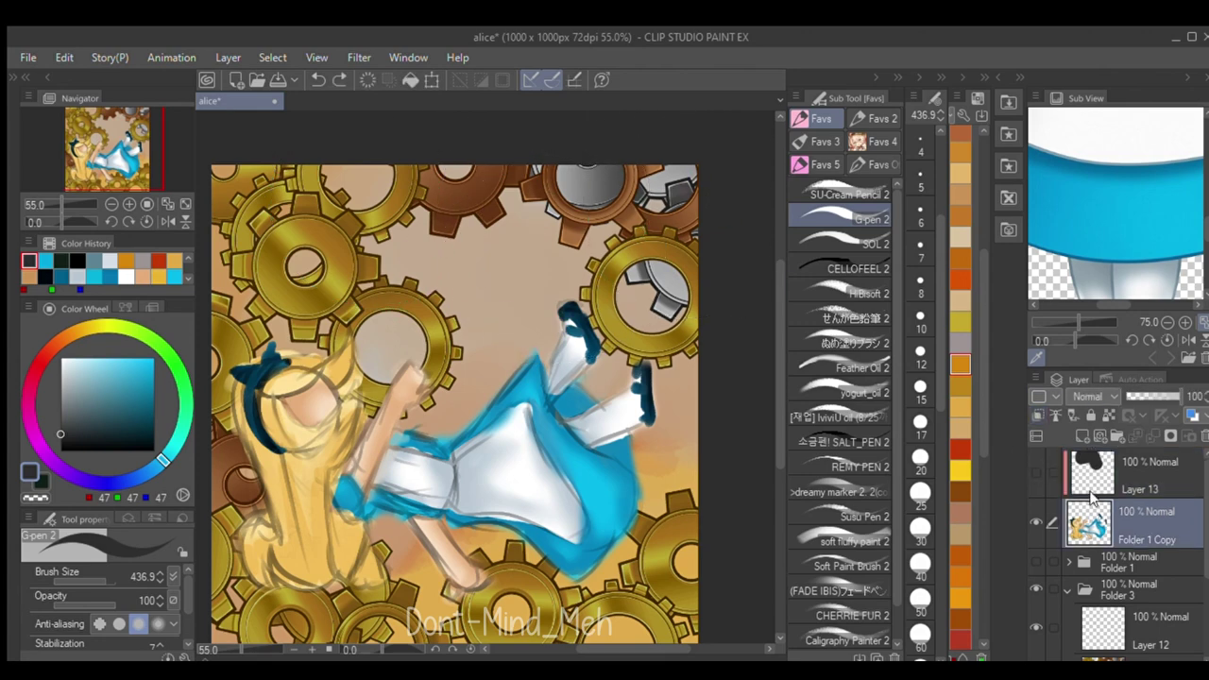
pyautogui.click(1083, 482)
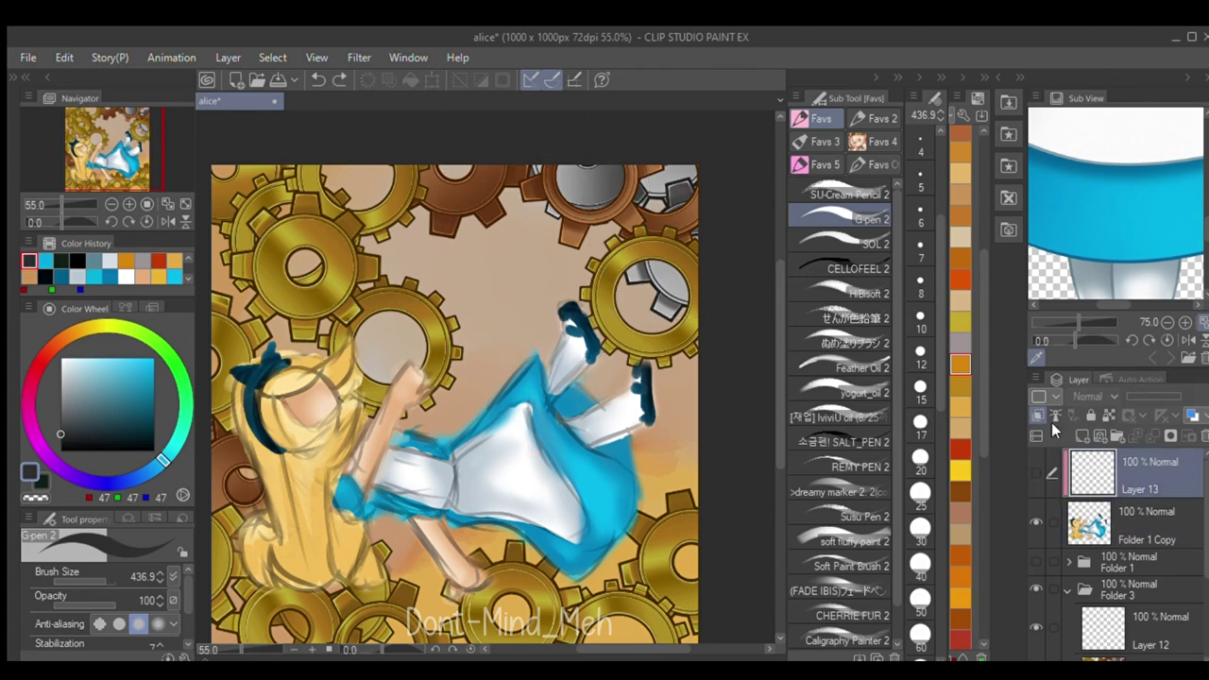
# - Collapse Folder 3 and make the clipped Layer 13 active and visible
pyautogui.scroll(-3, 1187, 505)
pyautogui.click(1035, 563)
pyautogui.click(1036, 561)
pyautogui.scroll(3, 1044, 554)
pyautogui.click(1084, 524)
pyautogui.click(1067, 590)
pyautogui.click(1036, 522)
pyautogui.click(1036, 522)
pyautogui.click(1082, 480)
pyautogui.click(1031, 466)
# - Shade the figure dark grey on the clipped layer at 39% opacity and softly erase the shade over the hair
pyautogui.moveTo(492, 353)
pyautogui.mouseDown()
pyautogui.moveTo(397, 540)
pyautogui.moveTo(364, 513)
pyautogui.mouseUp()
pyautogui.click(1137, 400)
pyautogui.moveTo(1150, 397); pyautogui.dragTo(1157, 397)
pyautogui.press('e')
pyautogui.moveTo(324, 340)
pyautogui.mouseDown()
pyautogui.moveTo(454, 425)
pyautogui.moveTo(529, 453)
pyautogui.moveTo(319, 432)
pyautogui.moveTo(330, 548)
pyautogui.moveTo(274, 567)
pyautogui.mouseUp()
# - Add a clipped layer beneath Layer 13 and paint a dark grey shadow on the hair below the sleeve with the IviviU oil brush
pyautogui.hotkey('ctrl', 'shift', 'n')
pyautogui.scroll(10, 348, 519)
pyautogui.press('p')
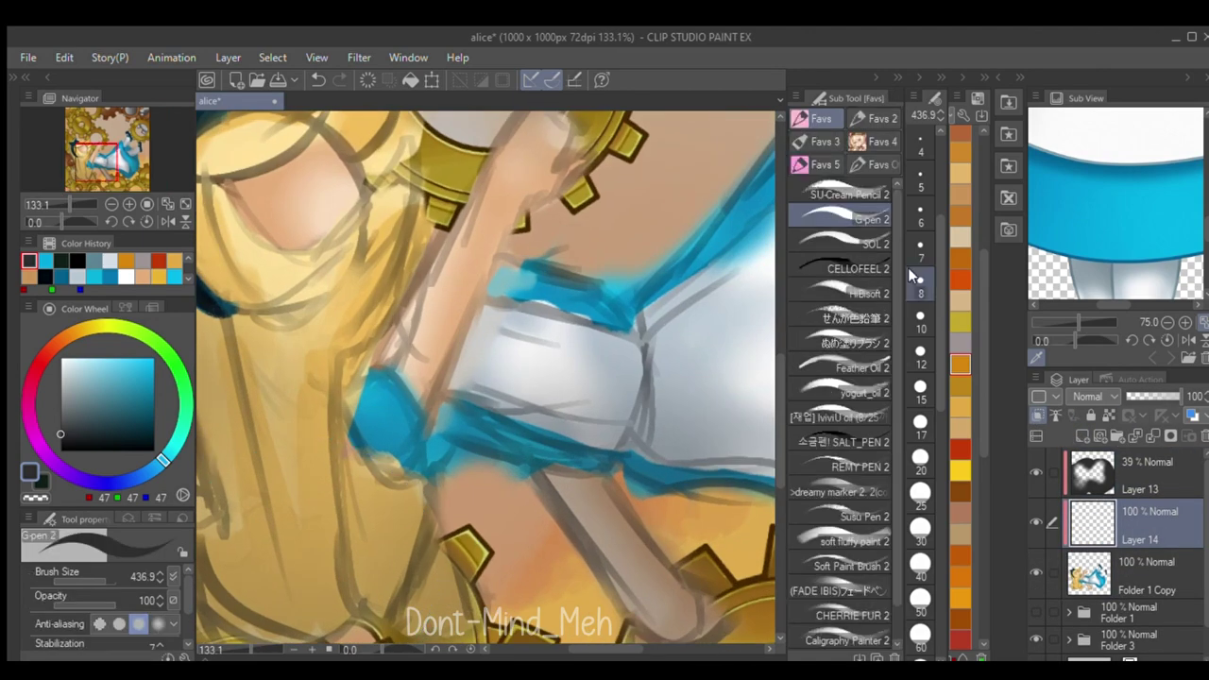
pyautogui.click(840, 416)
pyautogui.moveTo(355, 455)
pyautogui.mouseDown()
pyautogui.moveTo(372, 593)
pyautogui.moveTo(390, 597)
pyautogui.moveTo(381, 500)
pyautogui.mouseUp()
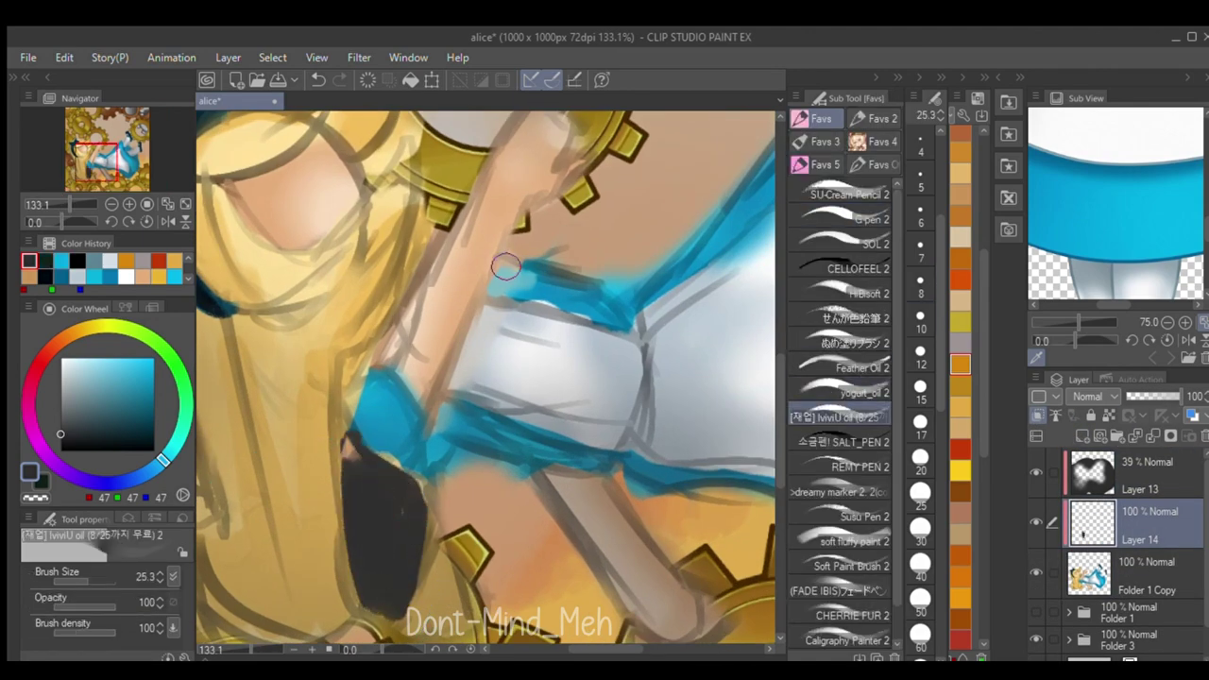
# - Paint dark grey shadows along the lower arm and on the skirt between and beneath the legs
pyautogui.scroll(-14, 564, 232)
pyautogui.scroll(6, 578, 227)
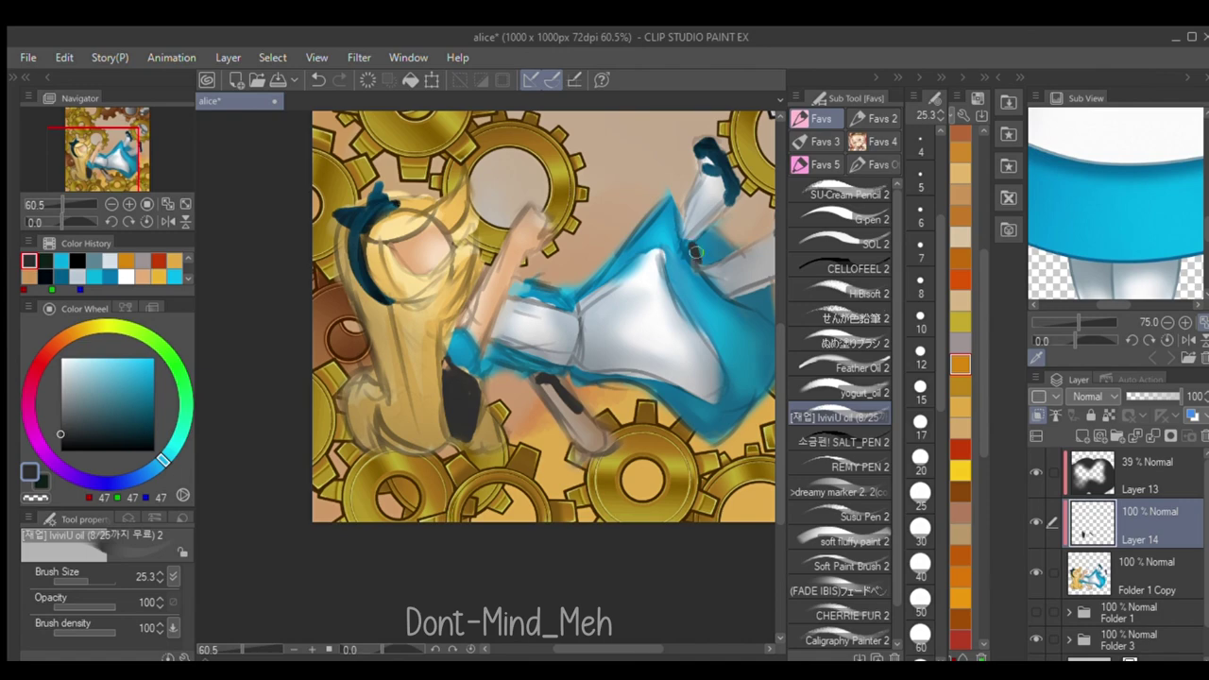
pyautogui.scroll(4, 704, 253)
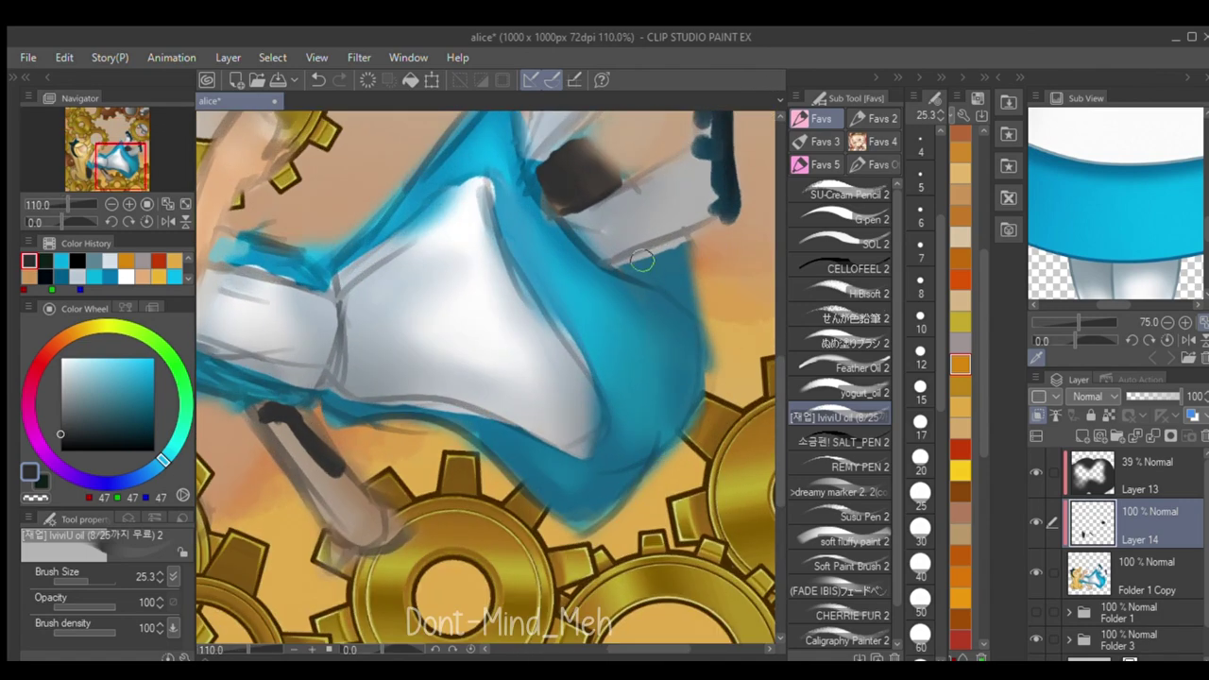
pyautogui.moveTo(624, 271)
pyautogui.mouseDown()
pyautogui.moveTo(674, 261)
pyautogui.moveTo(695, 303)
pyautogui.mouseUp()
# - Paint dark grey shadows along the edges of both stockinged legs
pyautogui.scroll(-4, 698, 251)
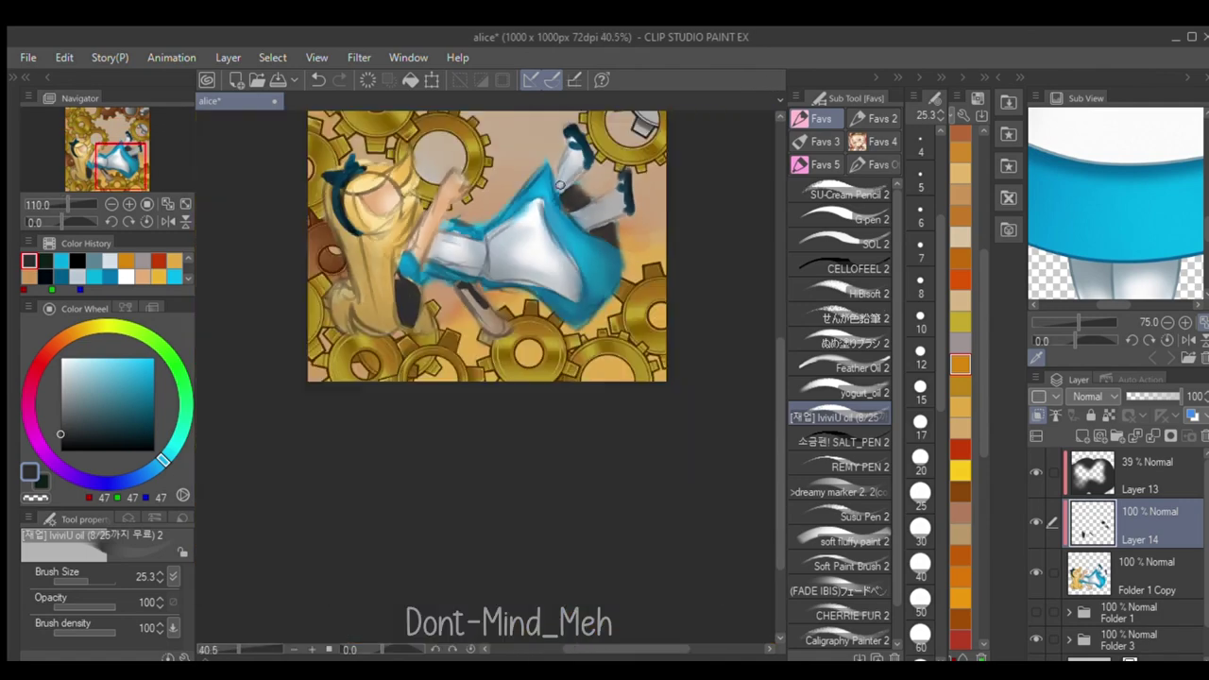
pyautogui.scroll(5, 542, 164)
pyautogui.moveTo(625, 185)
pyautogui.mouseDown()
pyautogui.moveTo(554, 297)
pyautogui.moveTo(625, 174)
pyautogui.moveTo(620, 133)
pyautogui.mouseUp()
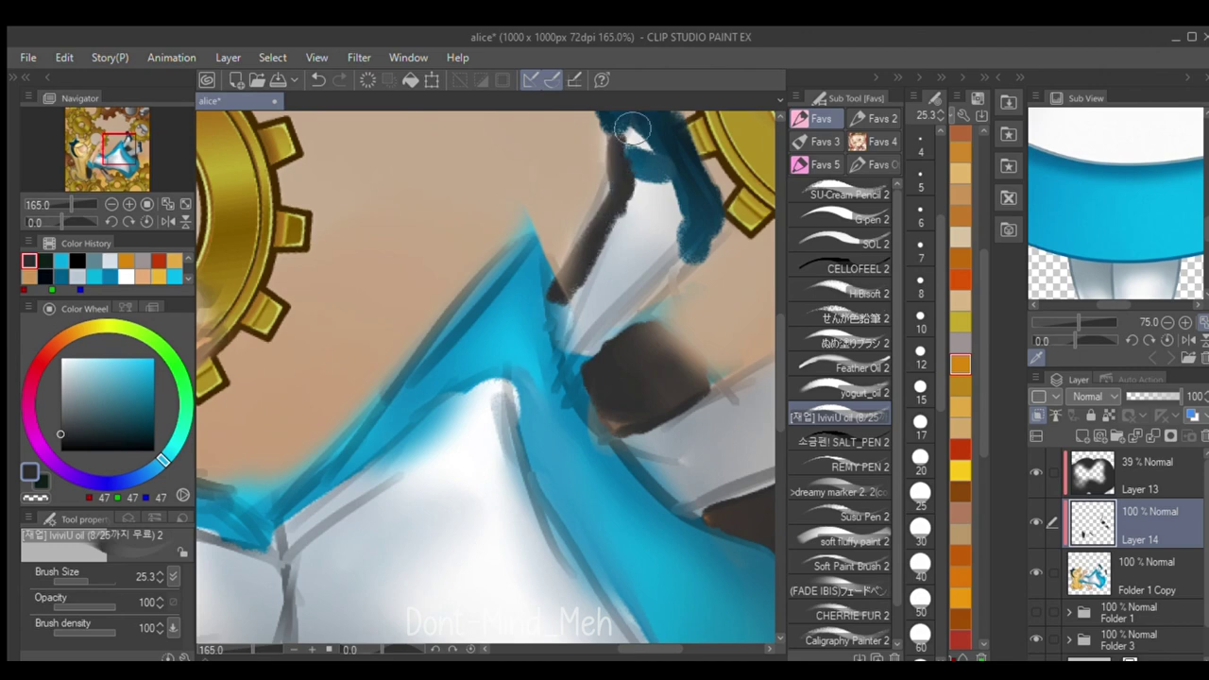
pyautogui.scroll(-5, 619, 142)
pyautogui.scroll(3, 617, 327)
pyautogui.moveTo(597, 334); pyautogui.dragTo(676, 292)
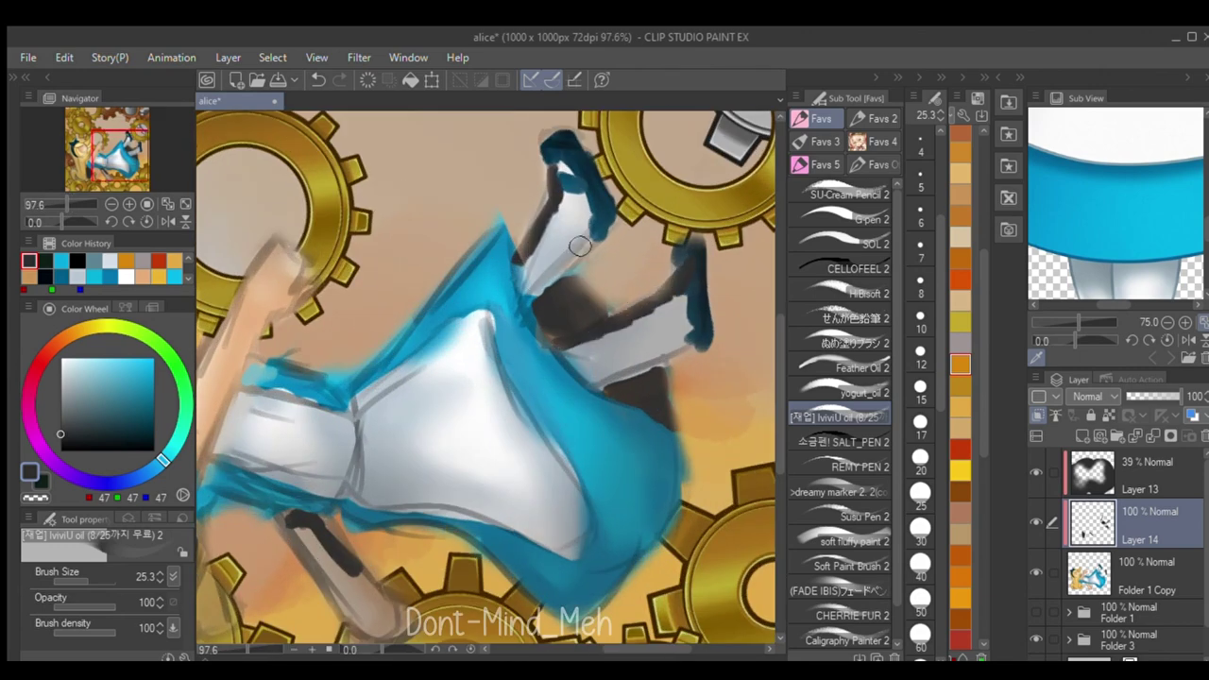
# - Soften the dark shadows on the legs, arm and hair with the Blur tool at size 44.2
pyautogui.press('b')
pyautogui.press('b')
pyautogui.press('e')
pyautogui.press('j')
pyautogui.moveTo(525, 254)
pyautogui.mouseDown()
pyautogui.moveTo(523, 251)
pyautogui.moveTo(593, 351)
pyautogui.moveTo(679, 262)
pyautogui.moveTo(585, 327)
pyautogui.moveTo(697, 279)
pyautogui.moveTo(582, 338)
pyautogui.moveTo(549, 237)
pyautogui.moveTo(578, 197)
pyautogui.moveTo(547, 281)
pyautogui.moveTo(625, 382)
pyautogui.moveTo(648, 392)
pyautogui.moveTo(342, 569)
pyautogui.mouseUp()
pyautogui.scroll(-5, 519, 396)
pyautogui.scroll(5, 332, 444)
pyautogui.moveTo(478, 470); pyautogui.dragTo(480, 554)
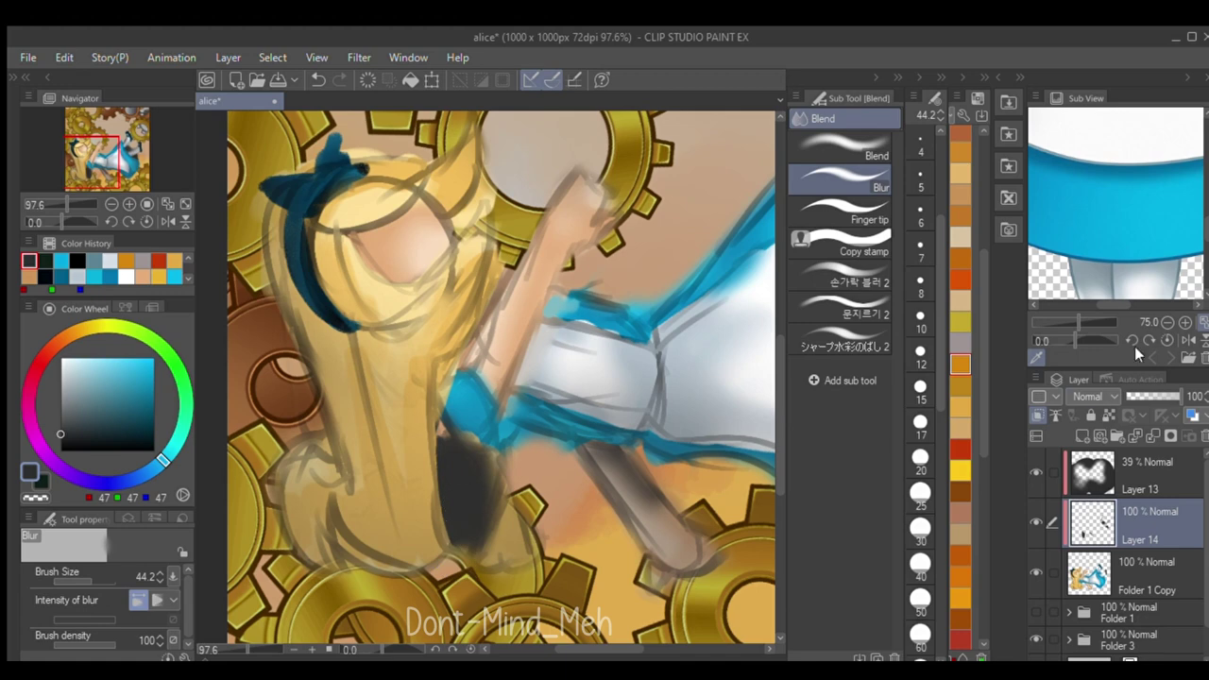
# - Set the shadow layer, Layer 14, to Multiply blending at 56% opacity
pyautogui.click(1094, 396)
pyautogui.click(1075, 333)
pyautogui.moveTo(1168, 396); pyautogui.dragTo(1157, 396)
pyautogui.scroll(-5, 454, 397)
pyautogui.scroll(4, 402, 362)
pyautogui.scroll(-3, 402, 361)
pyautogui.scroll(1, 572, 387)
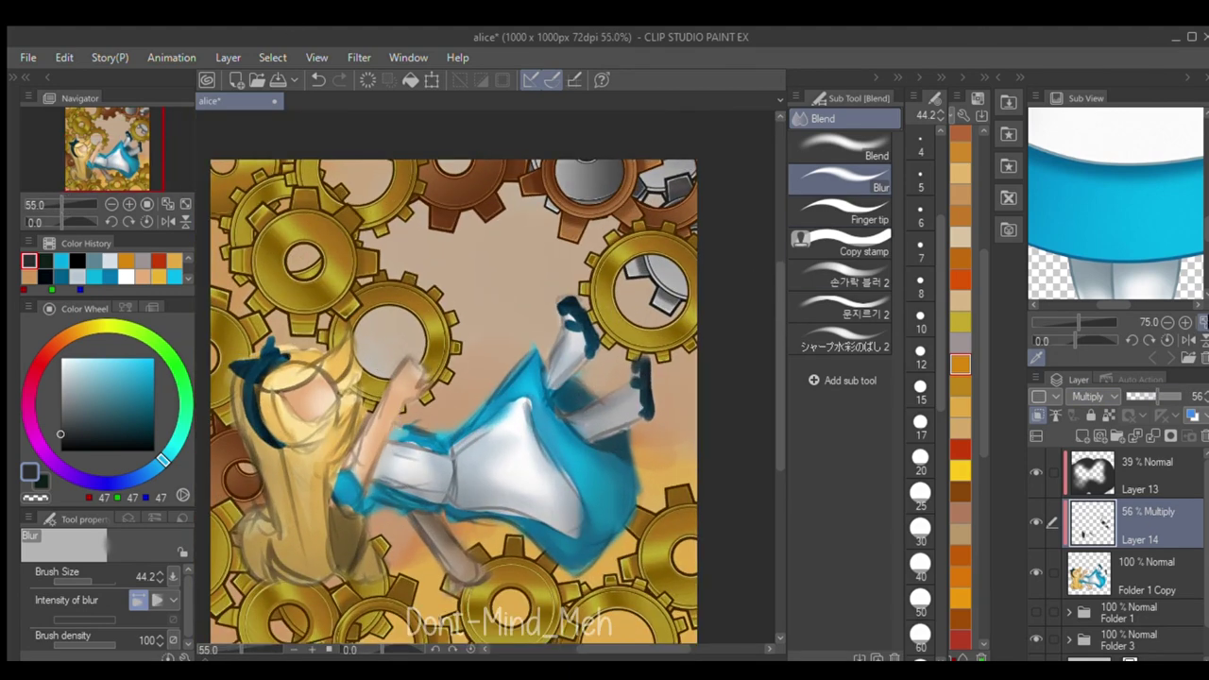
# - Add a clipped top layer with Add (Glow) blending and choose golden yellow, RGB 255, 198, 0
pyautogui.hotkey('ctrl', 'shift', 'n')
pyautogui.press('b')
pyautogui.click(1091, 219)
pyautogui.click(89, 326)
pyautogui.click(154, 358)
# - Paint yellow rim light on the hair tip, raised hand, skirt's upper edge and upper shoe with the Soft airbrush
pyautogui.moveTo(506, 302); pyautogui.dragTo(463, 312)
pyautogui.moveTo(340, 352)
pyautogui.mouseDown()
pyautogui.moveTo(355, 343)
pyautogui.moveTo(309, 342)
pyautogui.mouseUp()
pyautogui.click(841, 180)
pyautogui.moveTo(392, 371); pyautogui.dragTo(413, 366)
pyautogui.moveTo(451, 429); pyautogui.dragTo(535, 344)
pyautogui.moveTo(555, 303); pyautogui.dragTo(574, 300)
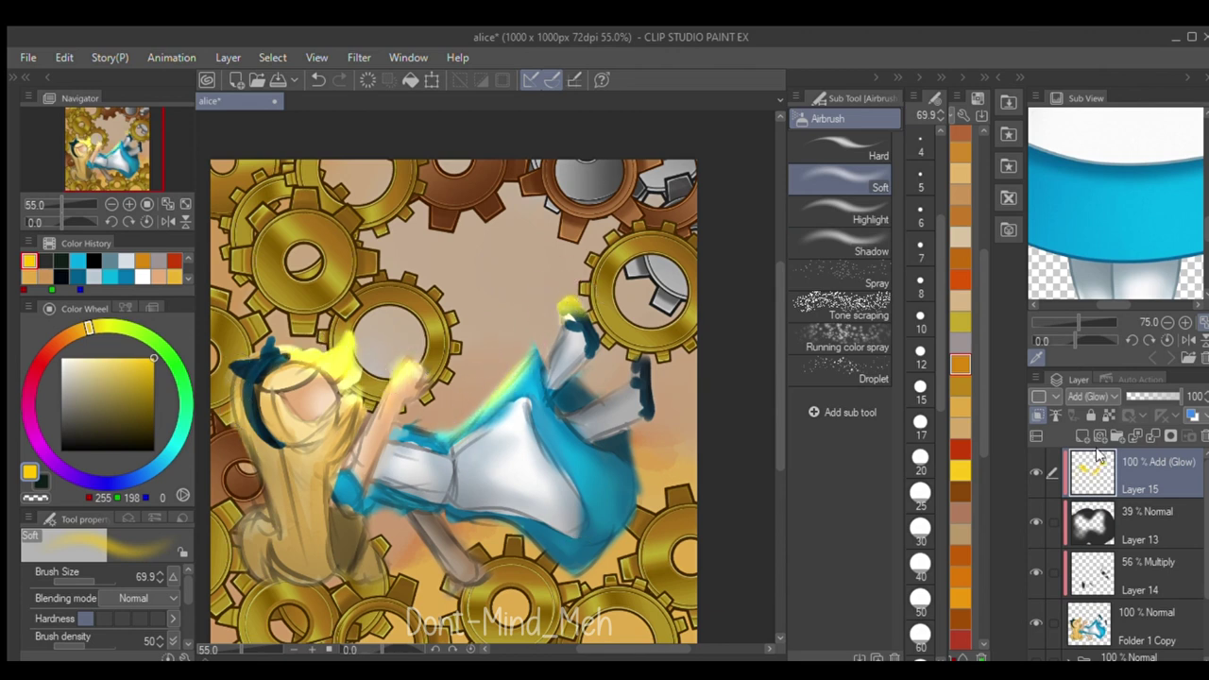
# - Lower the glow layer's opacity to 56% and set Layer 13 to Multiply blending
pyautogui.click(1156, 396)
pyautogui.click(1123, 516)
pyautogui.click(1094, 396)
pyautogui.click(1108, 34)
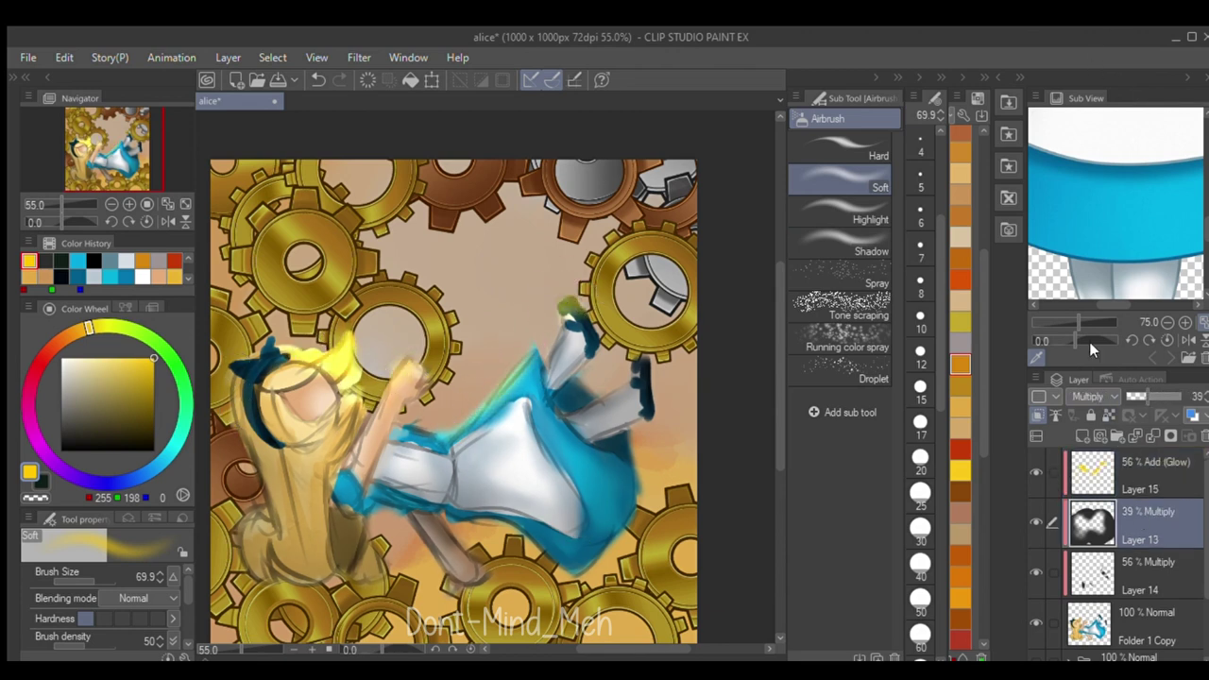
# - Paint more yellow glow over the face, raised hand, skirt's upper edge and legs on Layer 15, and set its opacity to 55%
pyautogui.click(1093, 475)
pyautogui.moveTo(421, 375); pyautogui.dragTo(419, 382)
pyautogui.moveTo(547, 338)
pyautogui.mouseDown()
pyautogui.moveTo(508, 385)
pyautogui.moveTo(423, 430)
pyautogui.mouseUp()
pyautogui.moveTo(483, 419); pyautogui.dragTo(570, 326)
pyautogui.moveTo(294, 382)
pyautogui.mouseDown()
pyautogui.moveTo(435, 430)
pyautogui.moveTo(474, 421)
pyautogui.mouseUp()
pyautogui.moveTo(551, 347); pyautogui.dragTo(569, 330)
pyautogui.moveTo(1147, 395); pyautogui.dragTo(1155, 388)
# - Add a new layer directly above the gears layer, Layer 10, and choose black
pyautogui.moveTo(586, 395); pyautogui.dragTo(717, 387)
pyautogui.scroll(1, 717, 387)
pyautogui.scroll(-4, 1133, 558)
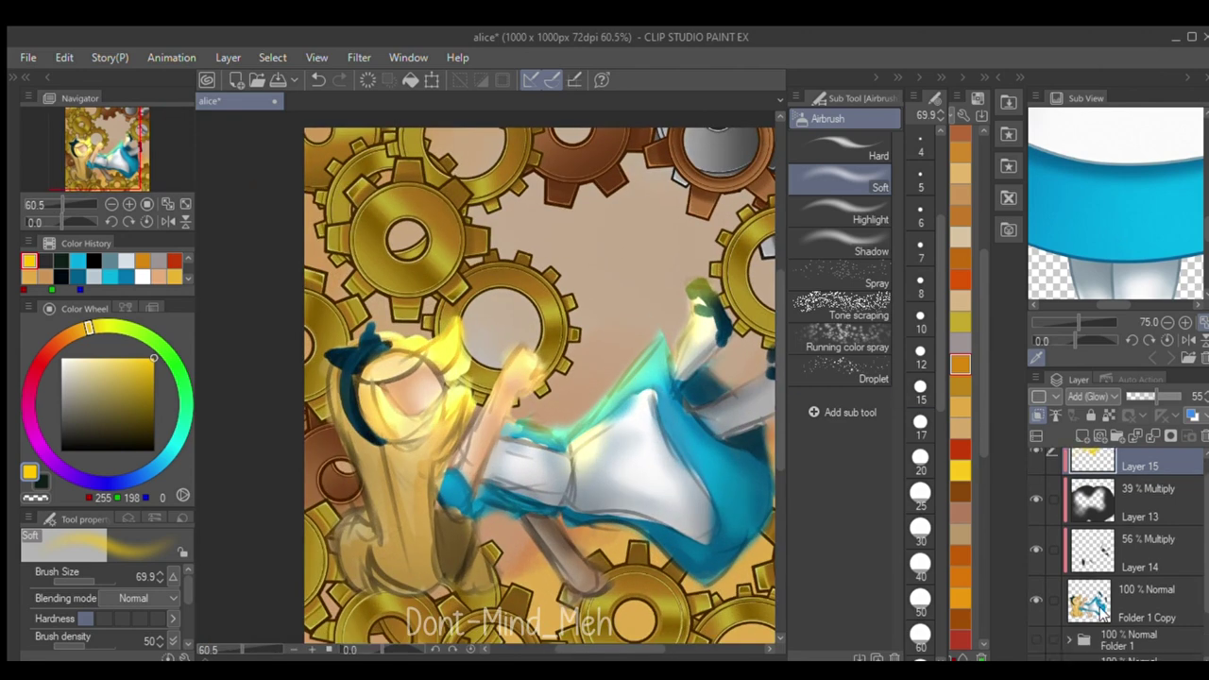
pyautogui.click(1084, 604)
pyautogui.click(1066, 601)
pyautogui.scroll(-7, 1158, 555)
pyautogui.click(1162, 560)
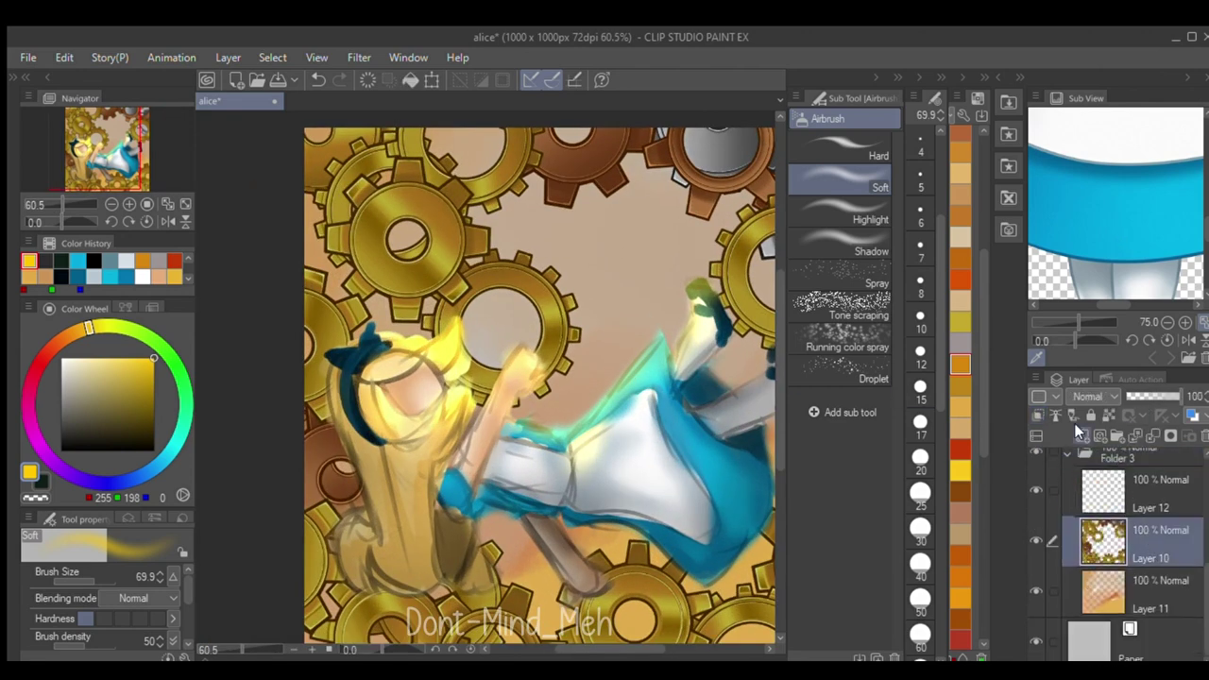
pyautogui.click(1081, 435)
pyautogui.moveTo(78, 436); pyautogui.dragTo(21, 501)
pyautogui.press('j')
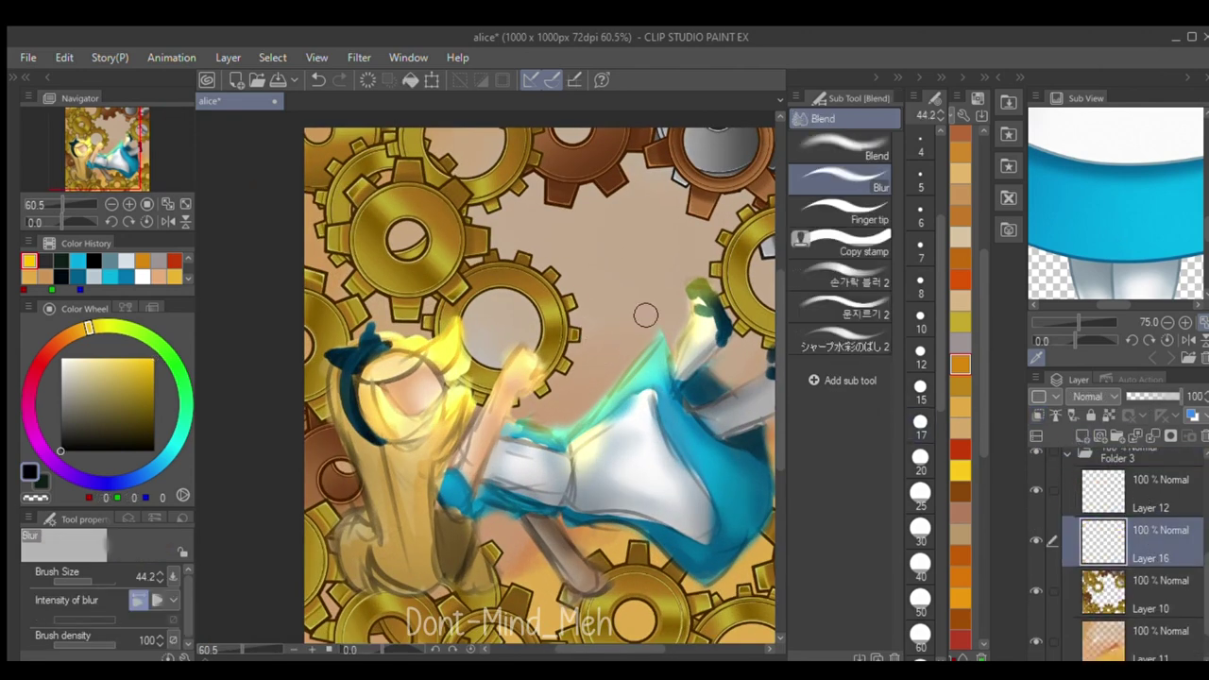
# - Fill the new layer with black using the G-pen 2 brush and set it to Multiply blending at 40% opacity
pyautogui.press('p')
pyautogui.moveTo(656, 247); pyautogui.dragTo(659, 323)
pyautogui.scroll(-2, 659, 328)
pyautogui.scroll(2, 671, 305)
pyautogui.moveTo(424, 210)
pyautogui.mouseDown()
pyautogui.moveTo(579, 237)
pyautogui.moveTo(760, 200)
pyautogui.mouseUp()
pyautogui.moveTo(424, 378); pyautogui.dragTo(766, 322)
pyautogui.click(840, 219)
pyautogui.moveTo(627, 275)
pyautogui.mouseDown()
pyautogui.moveTo(713, 406)
pyautogui.moveTo(351, 615)
pyautogui.mouseUp()
pyautogui.scroll(-1, 557, 435)
pyautogui.click(1144, 397)
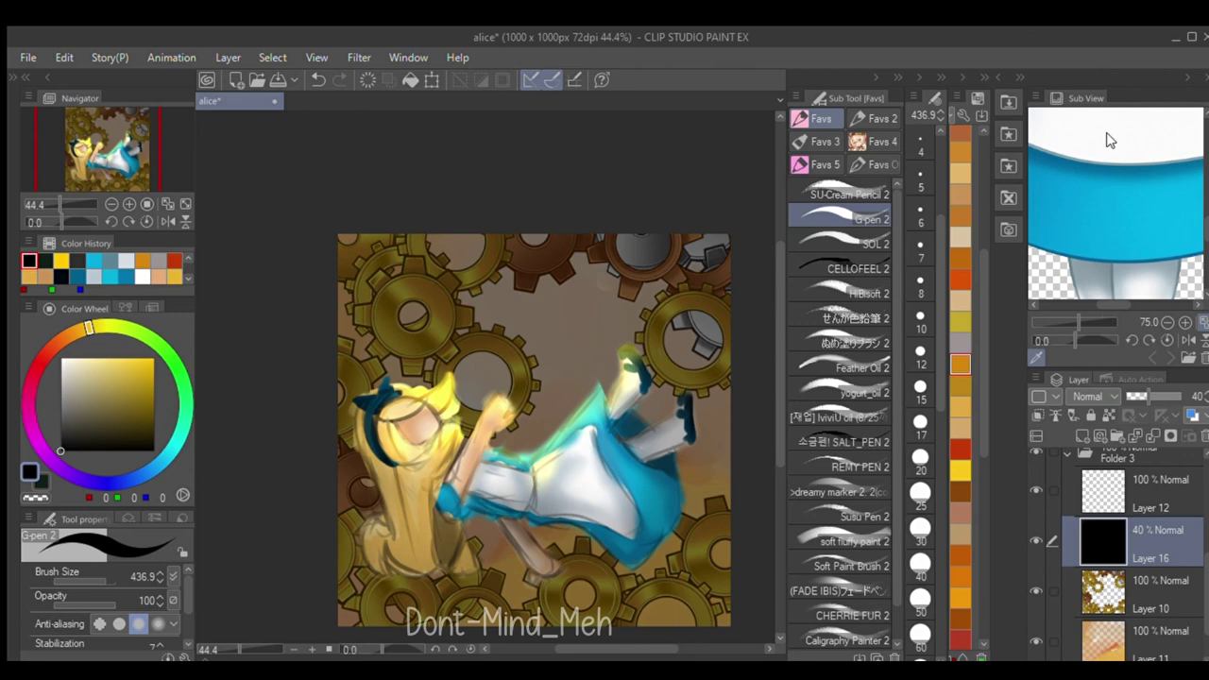
pyautogui.click(1103, 71)
# - Add a clipped layer above the figure's glow layer, Layer 15, and choose dark purple, RGB 102, 32, 105
pyautogui.scroll(5, 1163, 530)
pyautogui.click(1097, 459)
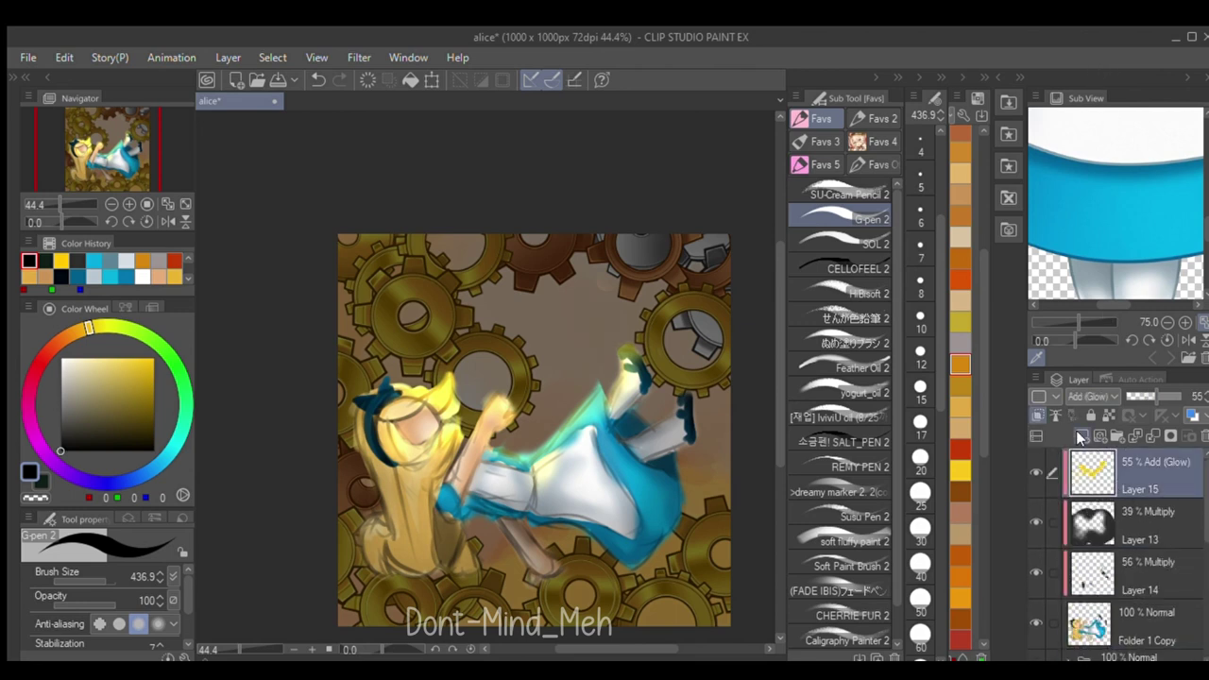
pyautogui.click(1080, 435)
pyautogui.click(1038, 415)
pyautogui.moveTo(58, 343); pyautogui.dragTo(39, 446)
pyautogui.click(125, 413)
# - Paint purple along the lower hair, hanging arm and skirt's lower side, and set the layer's opacity to 60%
pyautogui.moveTo(389, 535)
pyautogui.mouseDown()
pyautogui.moveTo(383, 545)
pyautogui.moveTo(485, 545)
pyautogui.moveTo(718, 440)
pyautogui.mouseUp()
pyautogui.click(850, 541)
pyautogui.moveTo(652, 493); pyautogui.dragTo(553, 533)
pyautogui.moveTo(1152, 394); pyautogui.dragTo(1157, 393)
# - Blur the upper edge of the purple shading and set Layer 17 to Multiply blending at 45% opacity
pyautogui.press('j')
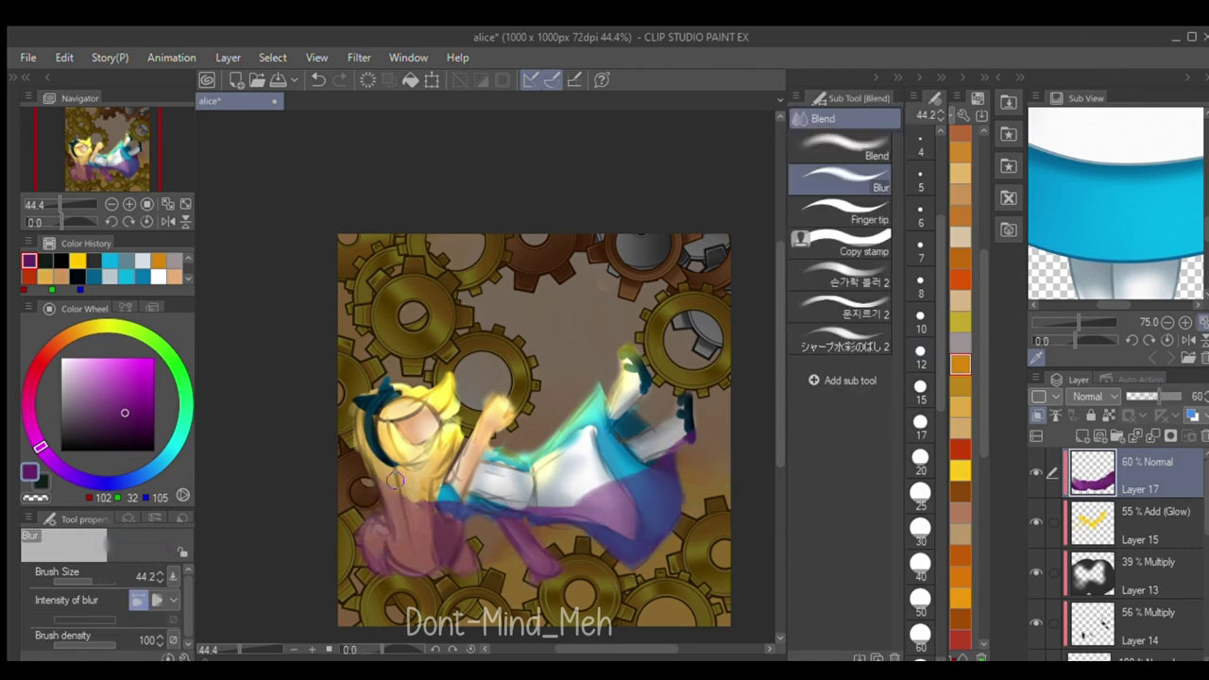
pyautogui.moveTo(378, 475); pyautogui.dragTo(721, 425)
pyautogui.click(1096, 395)
pyautogui.click(1078, 43)
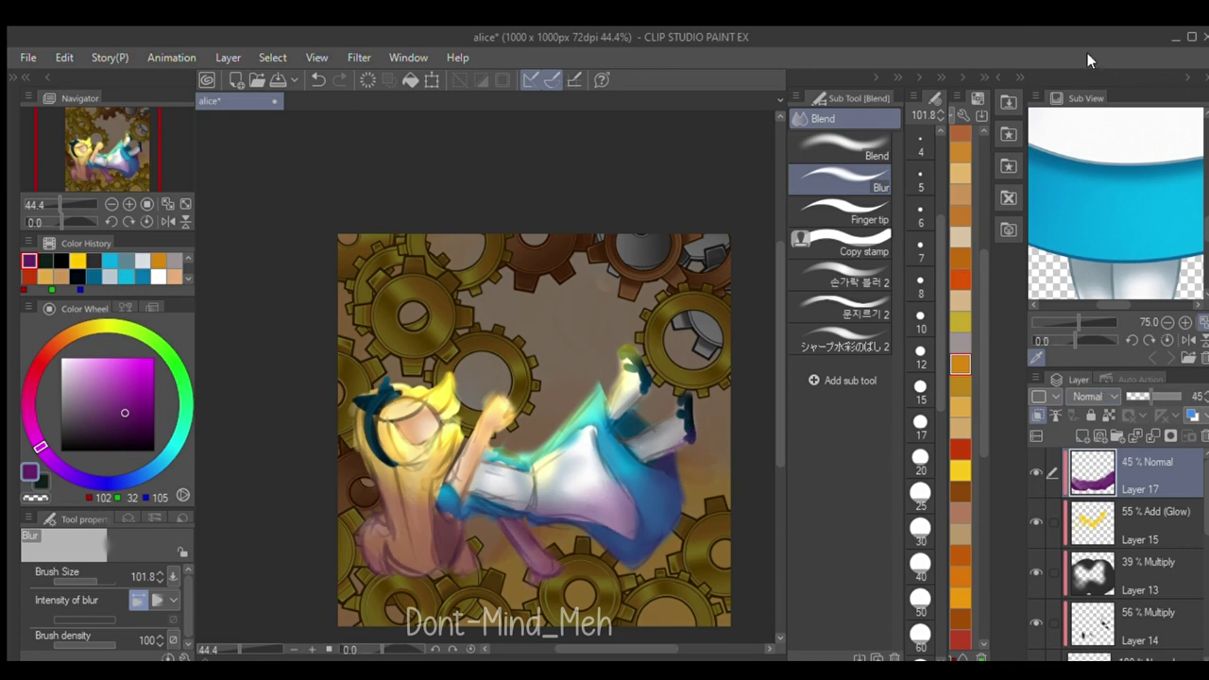
pyautogui.moveTo(1155, 397); pyautogui.dragTo(1146, 401)
# - Add a new top layer and paint white across the canvas with the G-pen 2 brush
pyautogui.click(1081, 436)
pyautogui.click(62, 359)
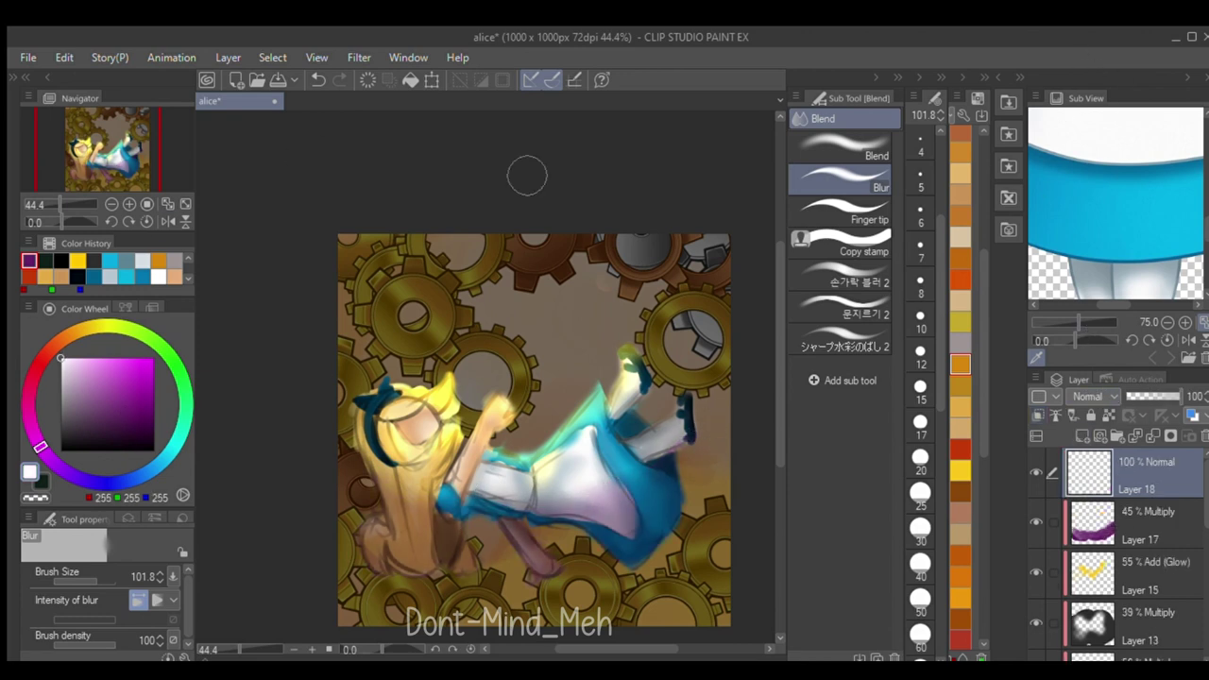
pyautogui.press('p')
pyautogui.click(841, 217)
pyautogui.moveTo(530, 215); pyautogui.dragTo(374, 415)
pyautogui.moveTo(451, 307)
pyautogui.mouseDown()
pyautogui.moveTo(534, 318)
pyautogui.moveTo(365, 463)
pyautogui.moveTo(614, 491)
pyautogui.mouseUp()
# - Lower the white layer's opacity to 24% and move it beneath Folder 1 Copy
pyautogui.moveTo(1148, 396); pyautogui.dragTo(1137, 396)
pyautogui.moveTo(1100, 472); pyautogui.dragTo(1146, 555)
pyautogui.press('j')
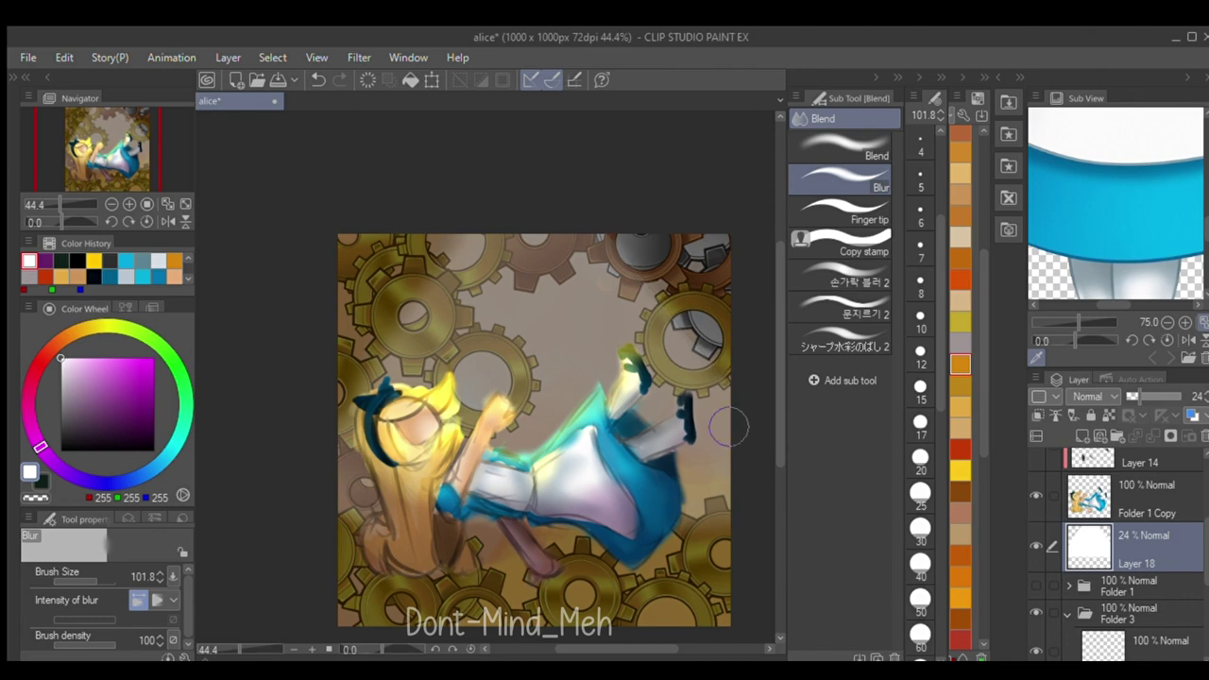
pyautogui.scroll(-2, 587, 416)
pyautogui.scroll(3, 527, 335)
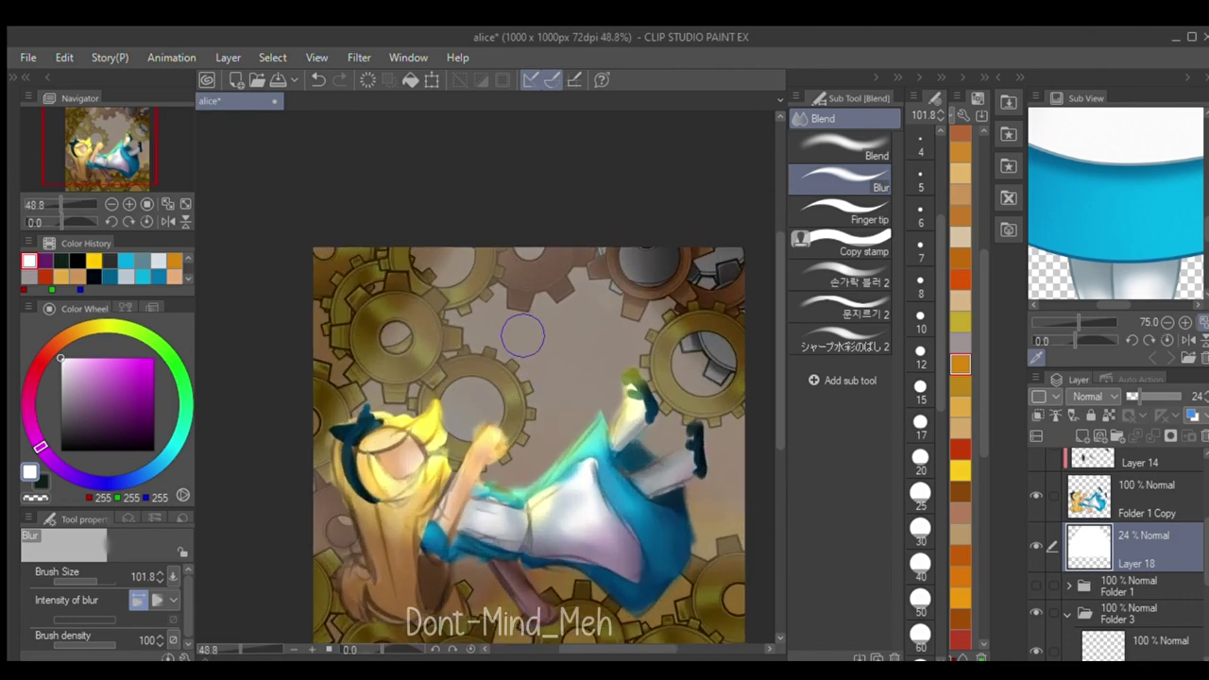
pyautogui.scroll(-1, 467, 406)
pyautogui.scroll(1, 472, 472)
pyautogui.scroll(2, 1098, 532)
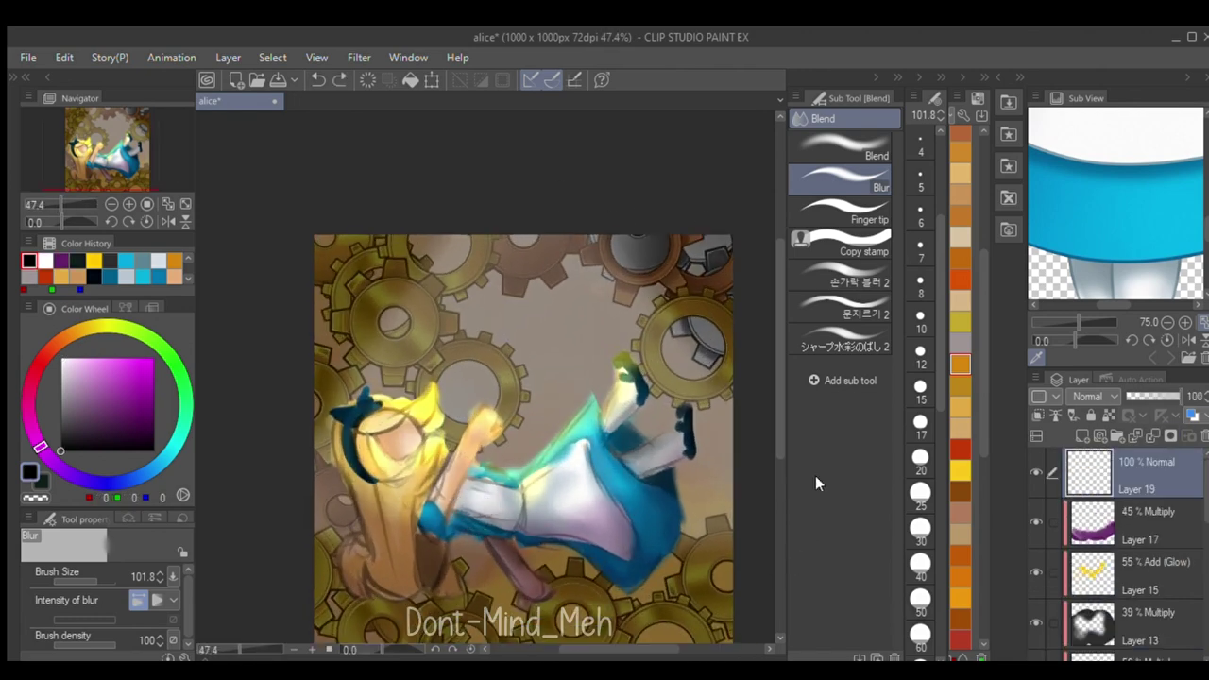
pyautogui.scroll(-3, 578, 501)
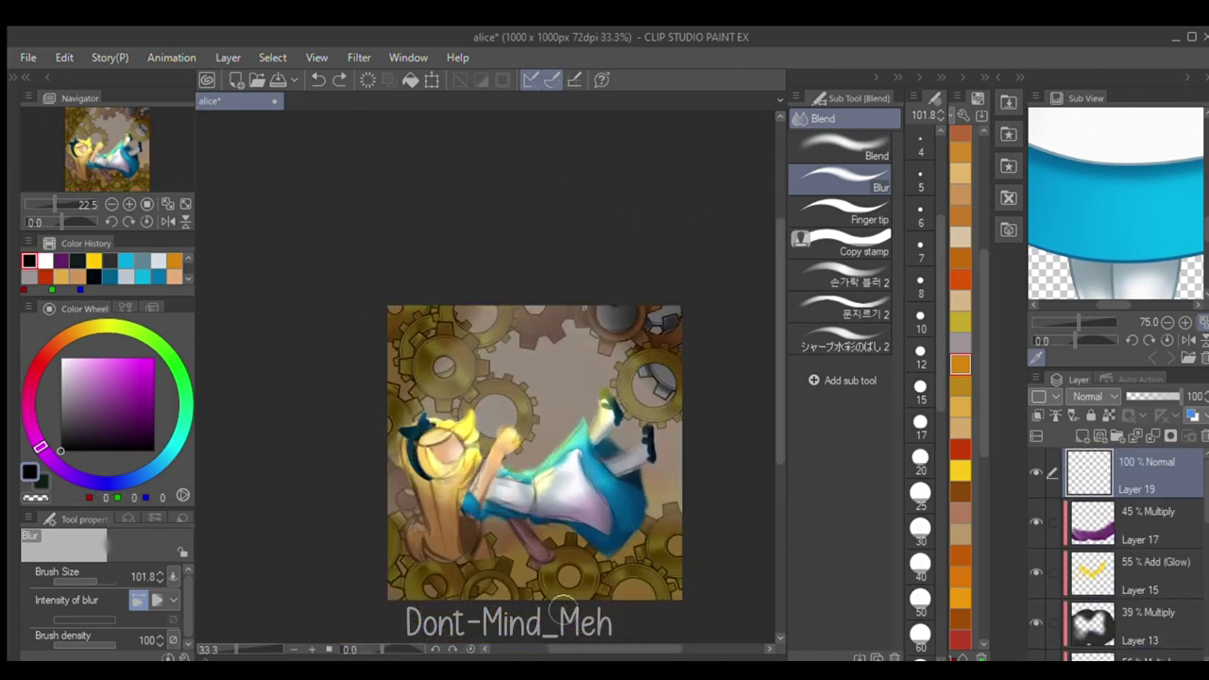
pyautogui.scroll(2, 663, 595)
pyautogui.scroll(-2, 1122, 568)
# - Add a new layer above the gears layer, Layer 10, and clip it to that layer
pyautogui.scroll(-5, 1121, 567)
pyautogui.click(1121, 564)
pyautogui.click(1082, 435)
pyautogui.click(1037, 415)
# - Paint magenta, RGB 245, 0, 255, over the lower and left gears and set the layer to Multiply at 56% opacity
pyautogui.press('p')
pyautogui.moveTo(331, 514)
pyautogui.mouseDown()
pyautogui.moveTo(353, 558)
pyautogui.moveTo(311, 551)
pyautogui.moveTo(680, 564)
pyautogui.mouseUp()
pyautogui.click(1157, 397)
pyautogui.click(1097, 110)
pyautogui.moveTo(251, 418); pyautogui.dragTo(321, 527)
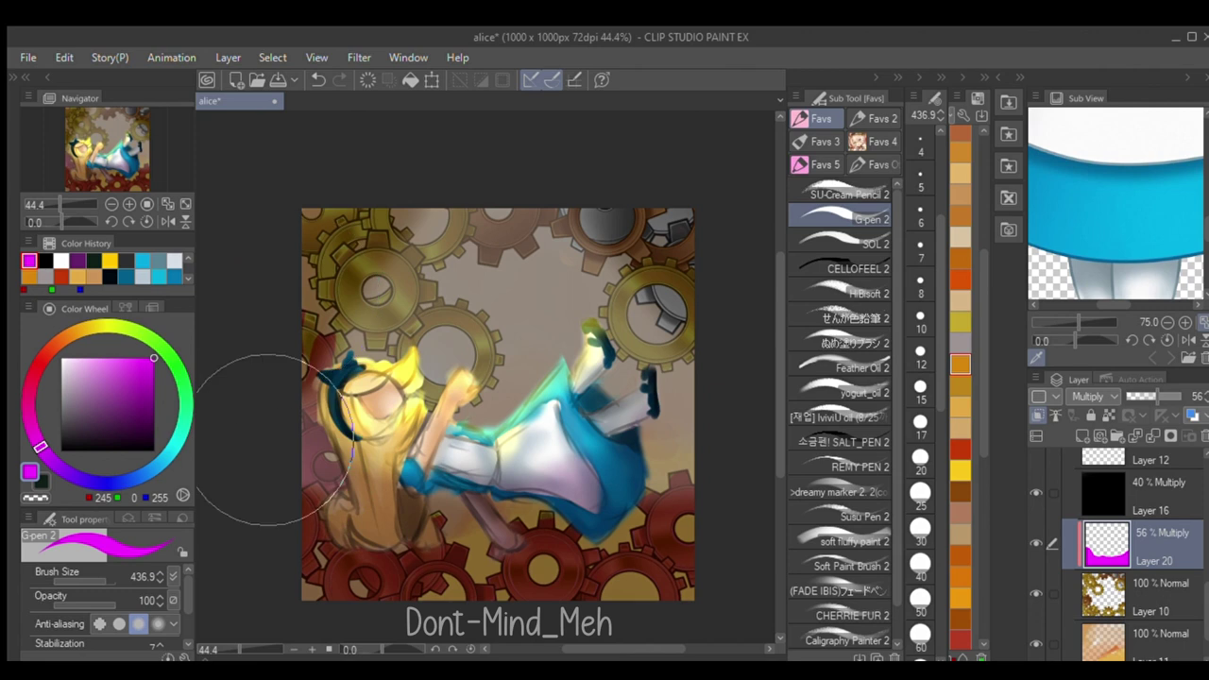
# - Add a clipped layer with Add (Glow) blending above Layer 20 and choose yellow, RGB 255, 234, 0
pyautogui.click(1082, 435)
pyautogui.click(1037, 414)
pyautogui.click(1093, 396)
pyautogui.click(1050, 194)
pyautogui.click(100, 326)
# - Paint yellow over the upper gears and set the opacity of the glow layer, Layer 21, to 53%
pyautogui.moveTo(302, 275)
pyautogui.mouseDown()
pyautogui.moveTo(440, 379)
pyautogui.moveTo(678, 280)
pyautogui.mouseUp()
pyautogui.moveTo(1171, 394); pyautogui.dragTo(1147, 396)
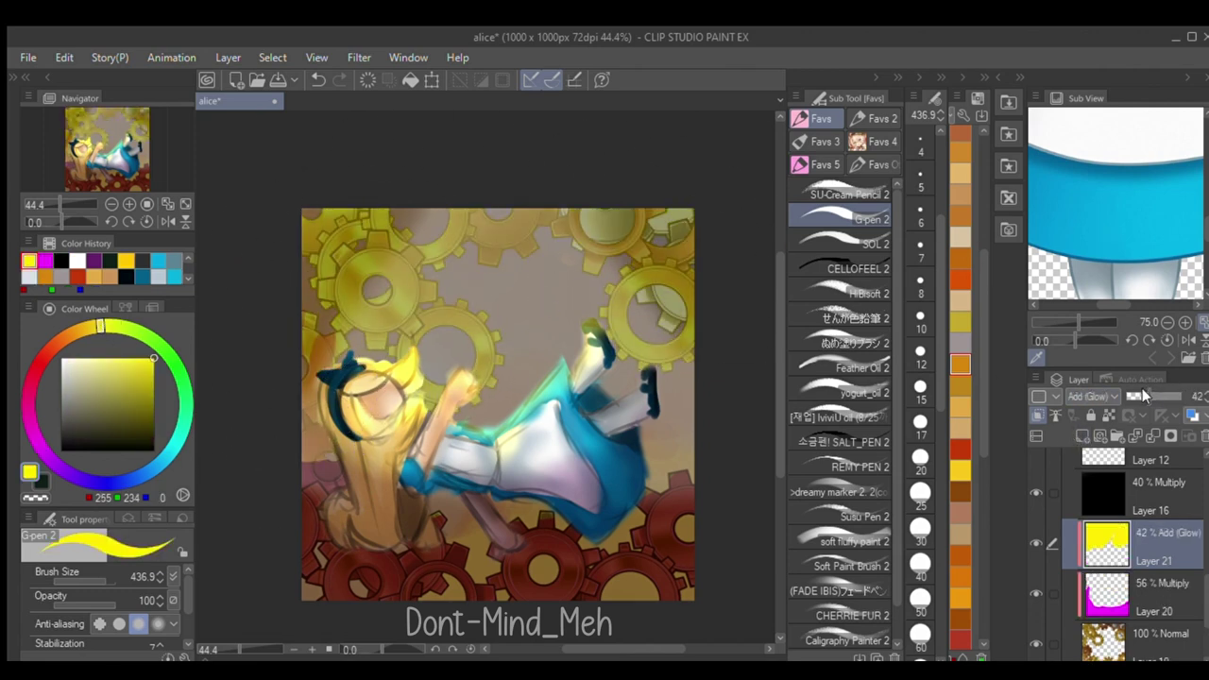
pyautogui.press('j')
pyautogui.click(1105, 591)
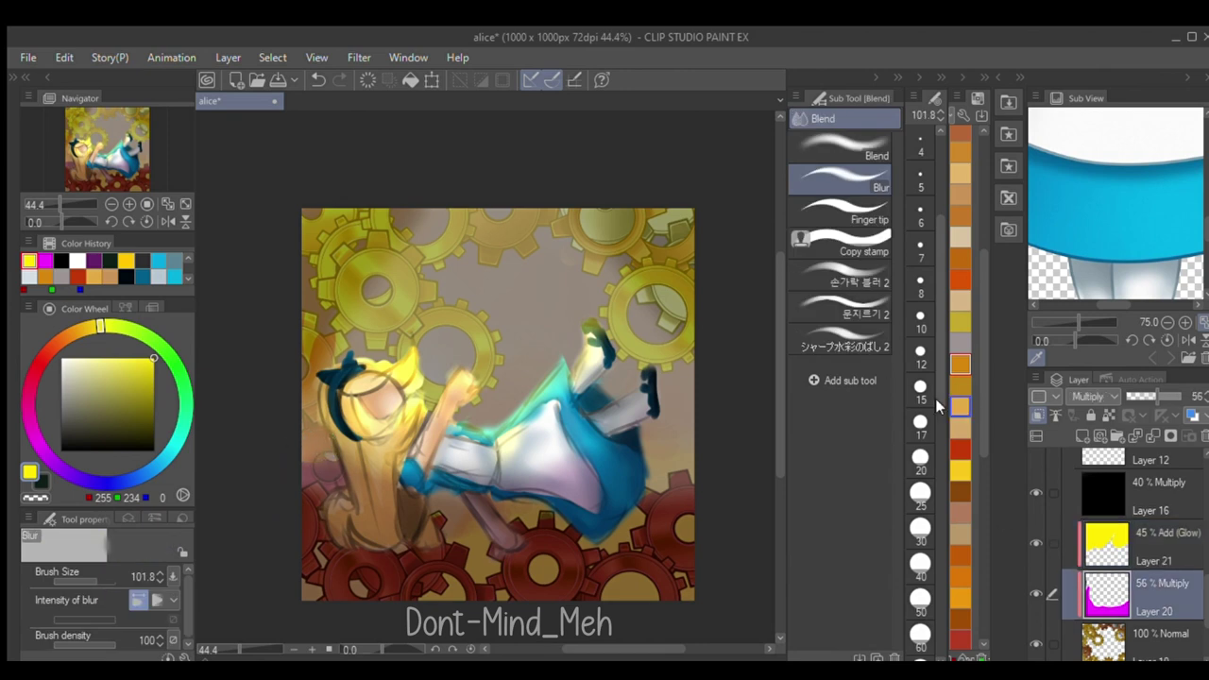
pyautogui.click(1133, 544)
pyautogui.moveTo(1147, 396); pyautogui.dragTo(1153, 396)
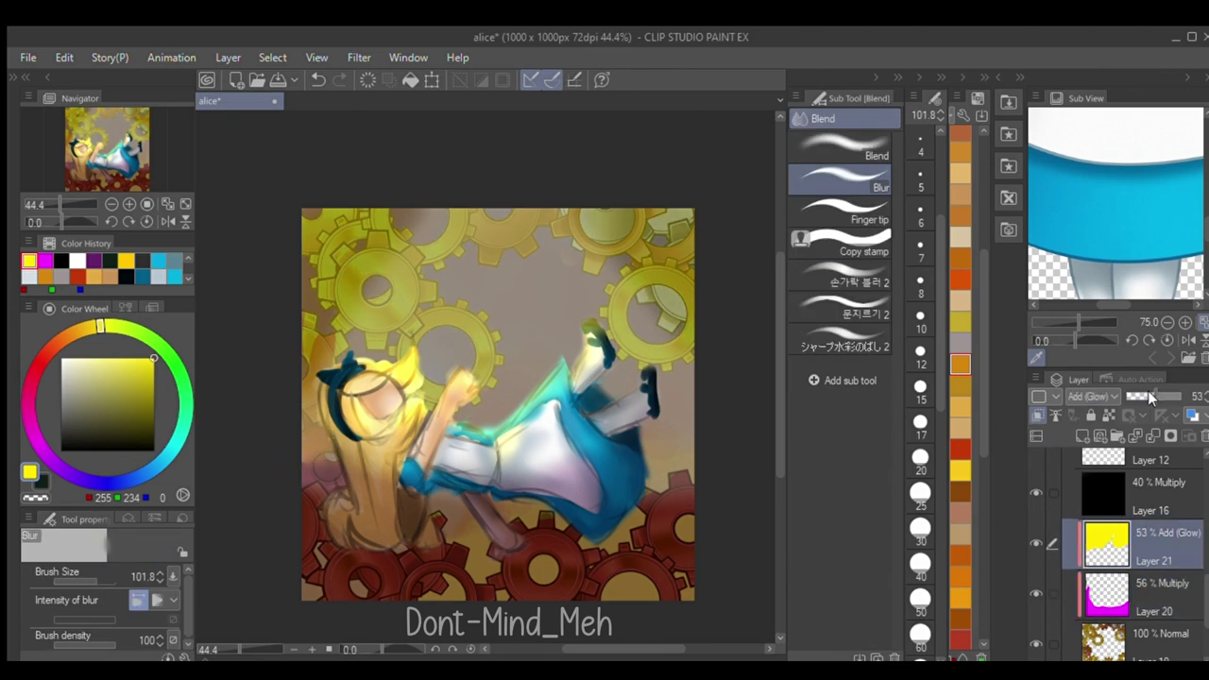
# - Erase the inner edges of the yellow tint on Layer 21 and the magenta tint on Layer 20 with the Soft eraser
pyautogui.press('b')
pyautogui.press('e')
pyautogui.moveTo(467, 329)
pyautogui.mouseDown()
pyautogui.moveTo(425, 329)
pyautogui.moveTo(448, 238)
pyautogui.moveTo(642, 323)
pyautogui.moveTo(712, 373)
pyautogui.mouseUp()
pyautogui.hotkey('alt', '[')
pyautogui.moveTo(497, 557); pyautogui.dragTo(709, 481)
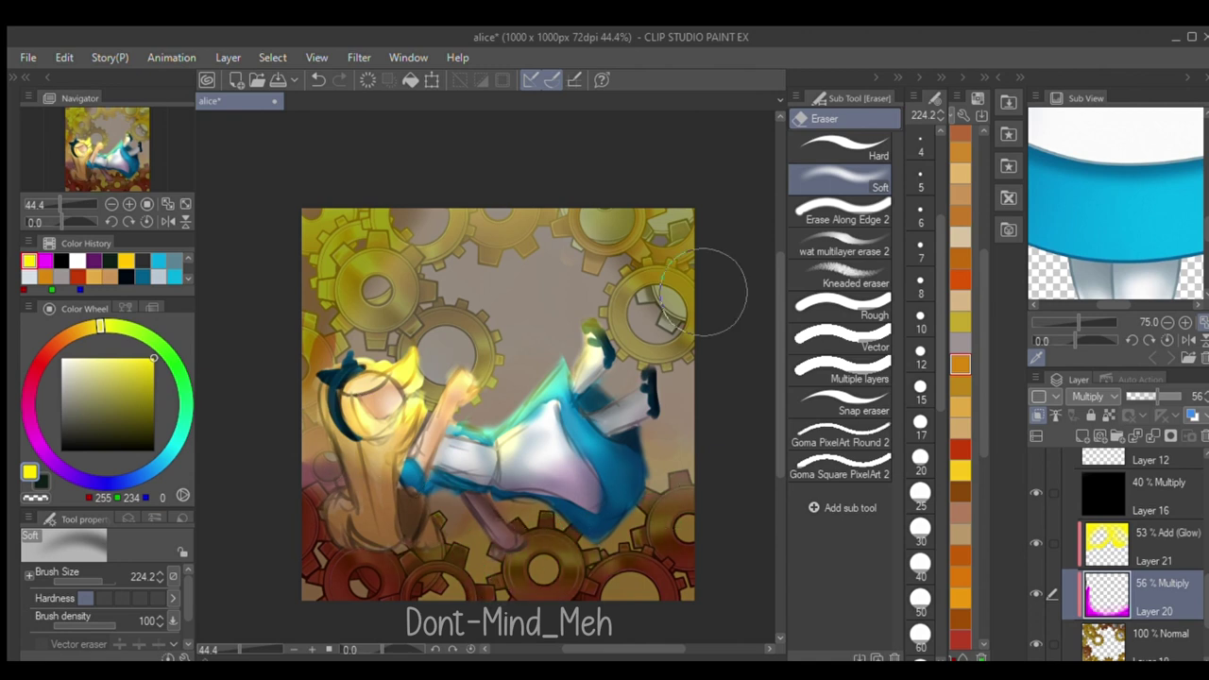
pyautogui.scroll(-4, 1131, 563)
pyautogui.click(1146, 461)
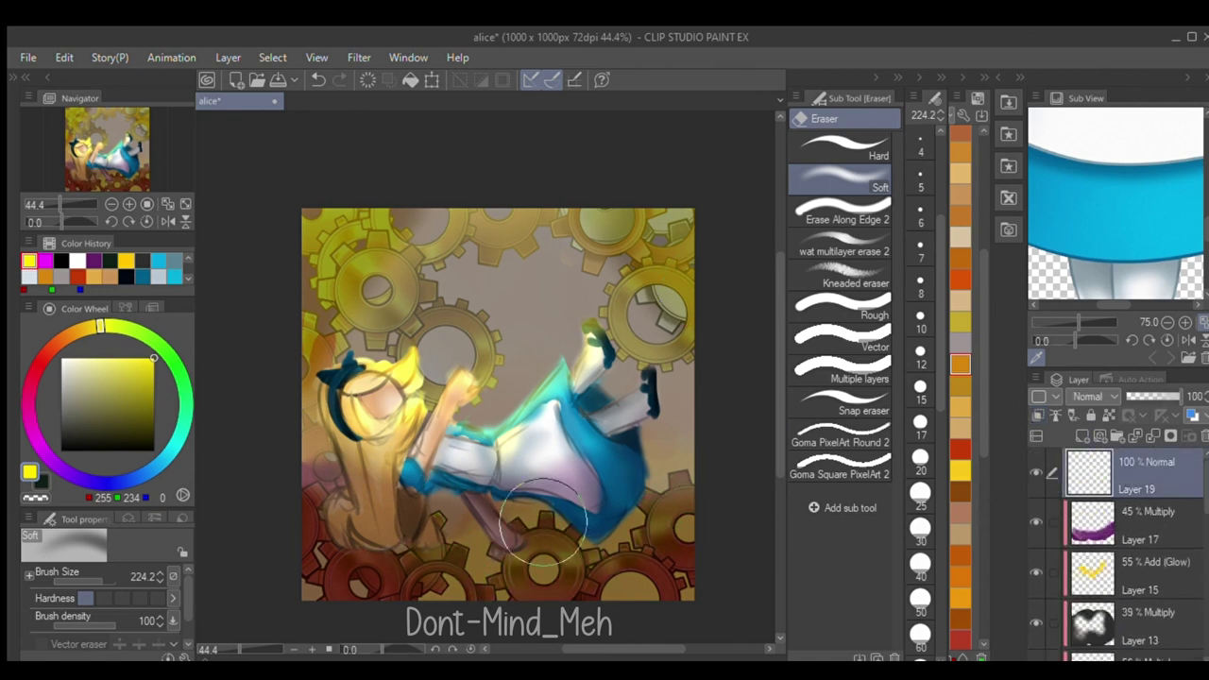
pyautogui.press('t')
pyautogui.click(546, 484)
pyautogui.write('@Dont-Mind-Meh')
pyautogui.moveTo(593, 452); pyautogui.dragTo(517, 440)
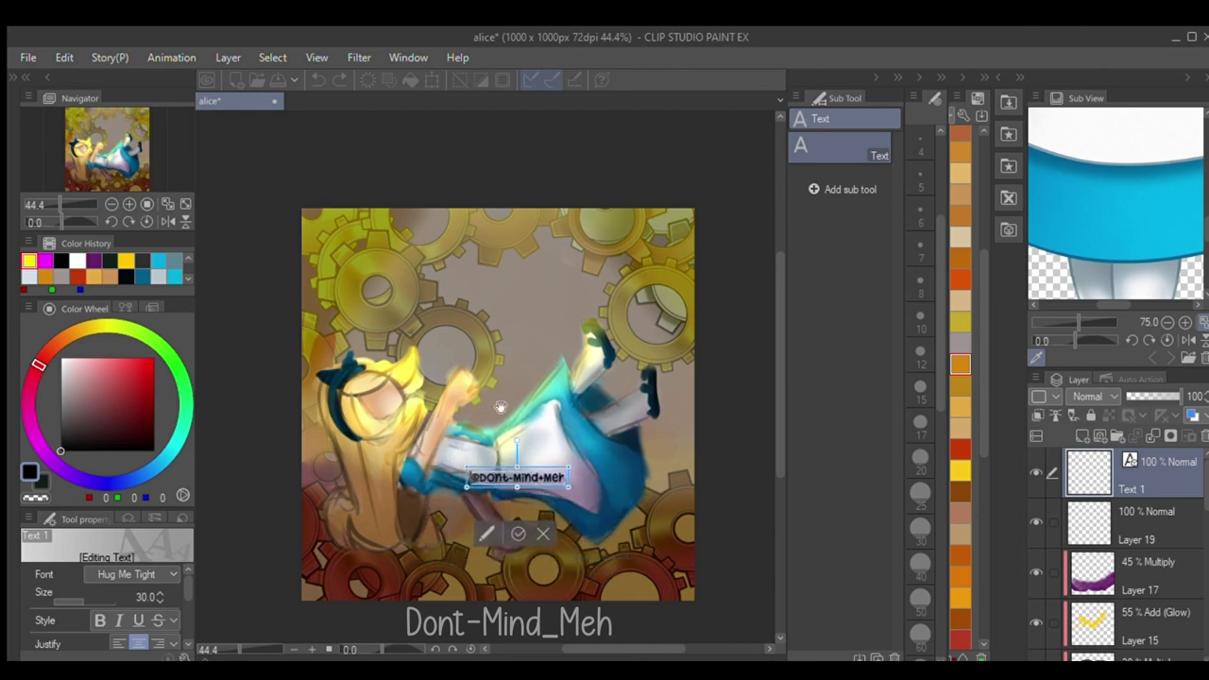
pyautogui.click(517, 534)
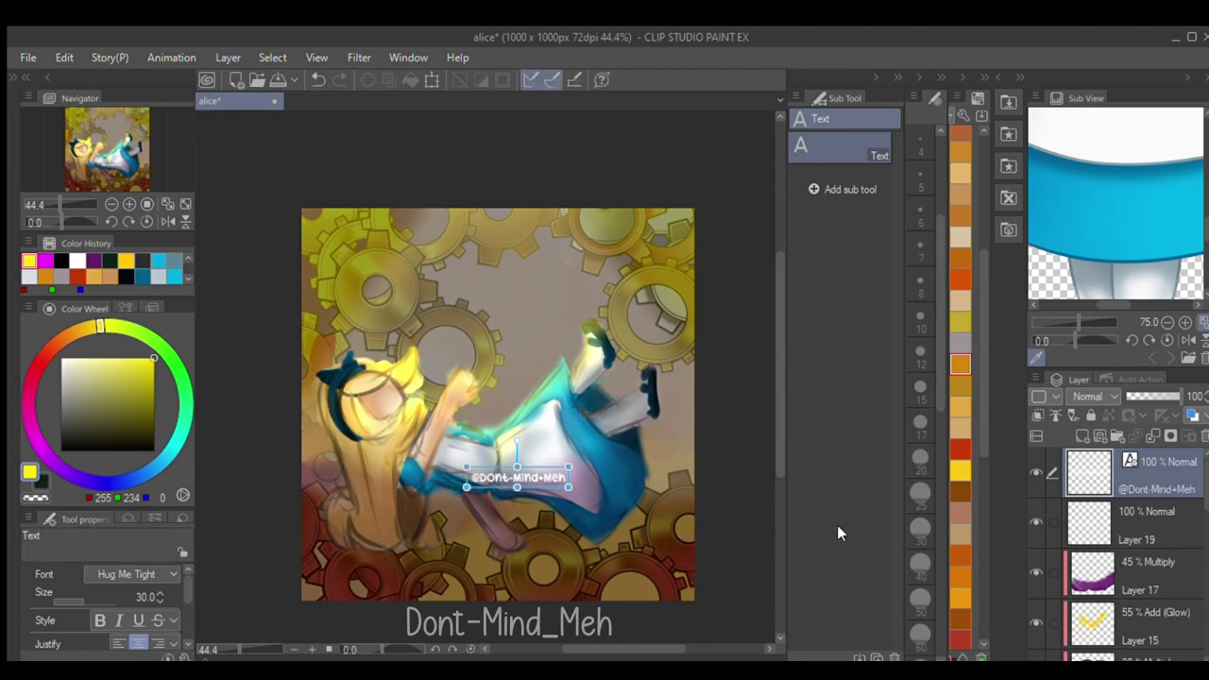
# - Select Layer 19 beneath the text layer
pyautogui.click(1142, 517)
pyautogui.scroll(-1, 434, 353)
pyautogui.scroll(1, 434, 353)
pyautogui.click(1092, 474)
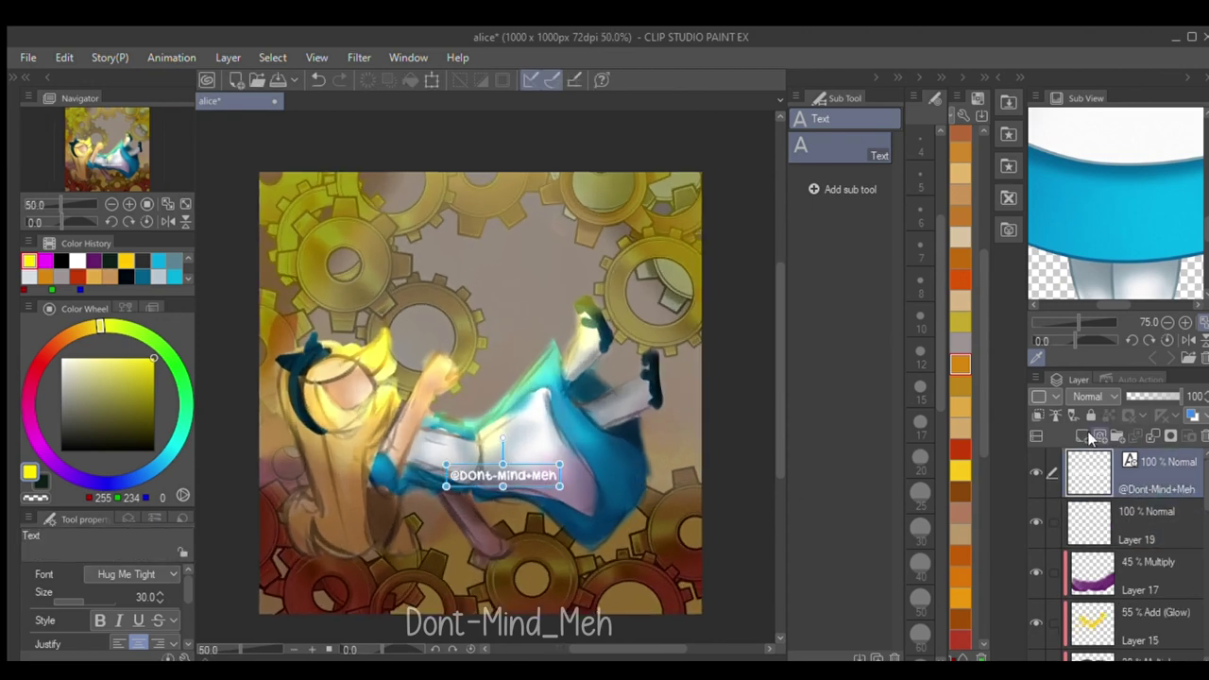
pyautogui.click(1135, 535)
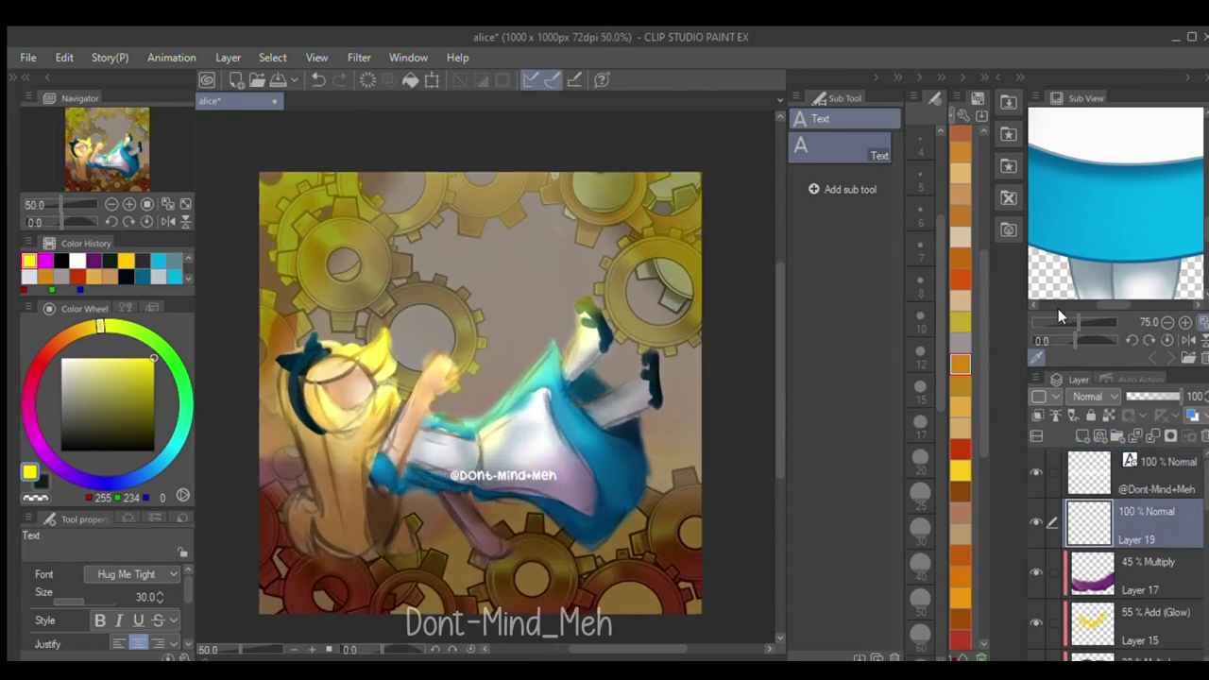